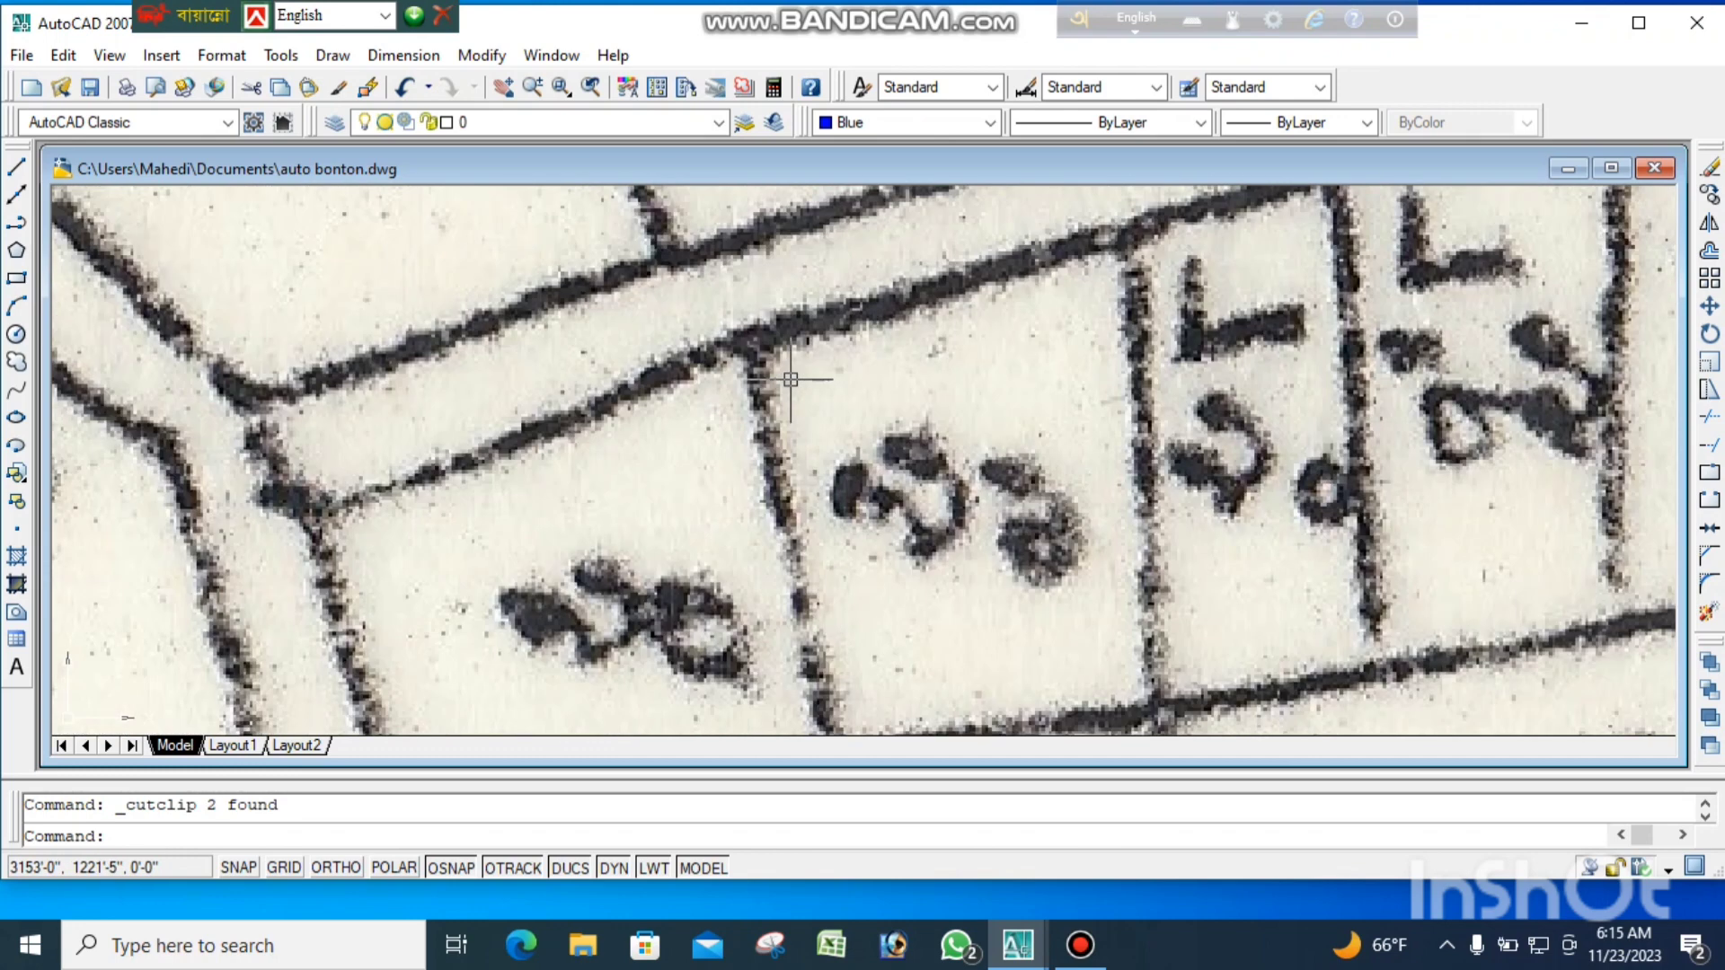
scroll(791, 379, "down", 3)
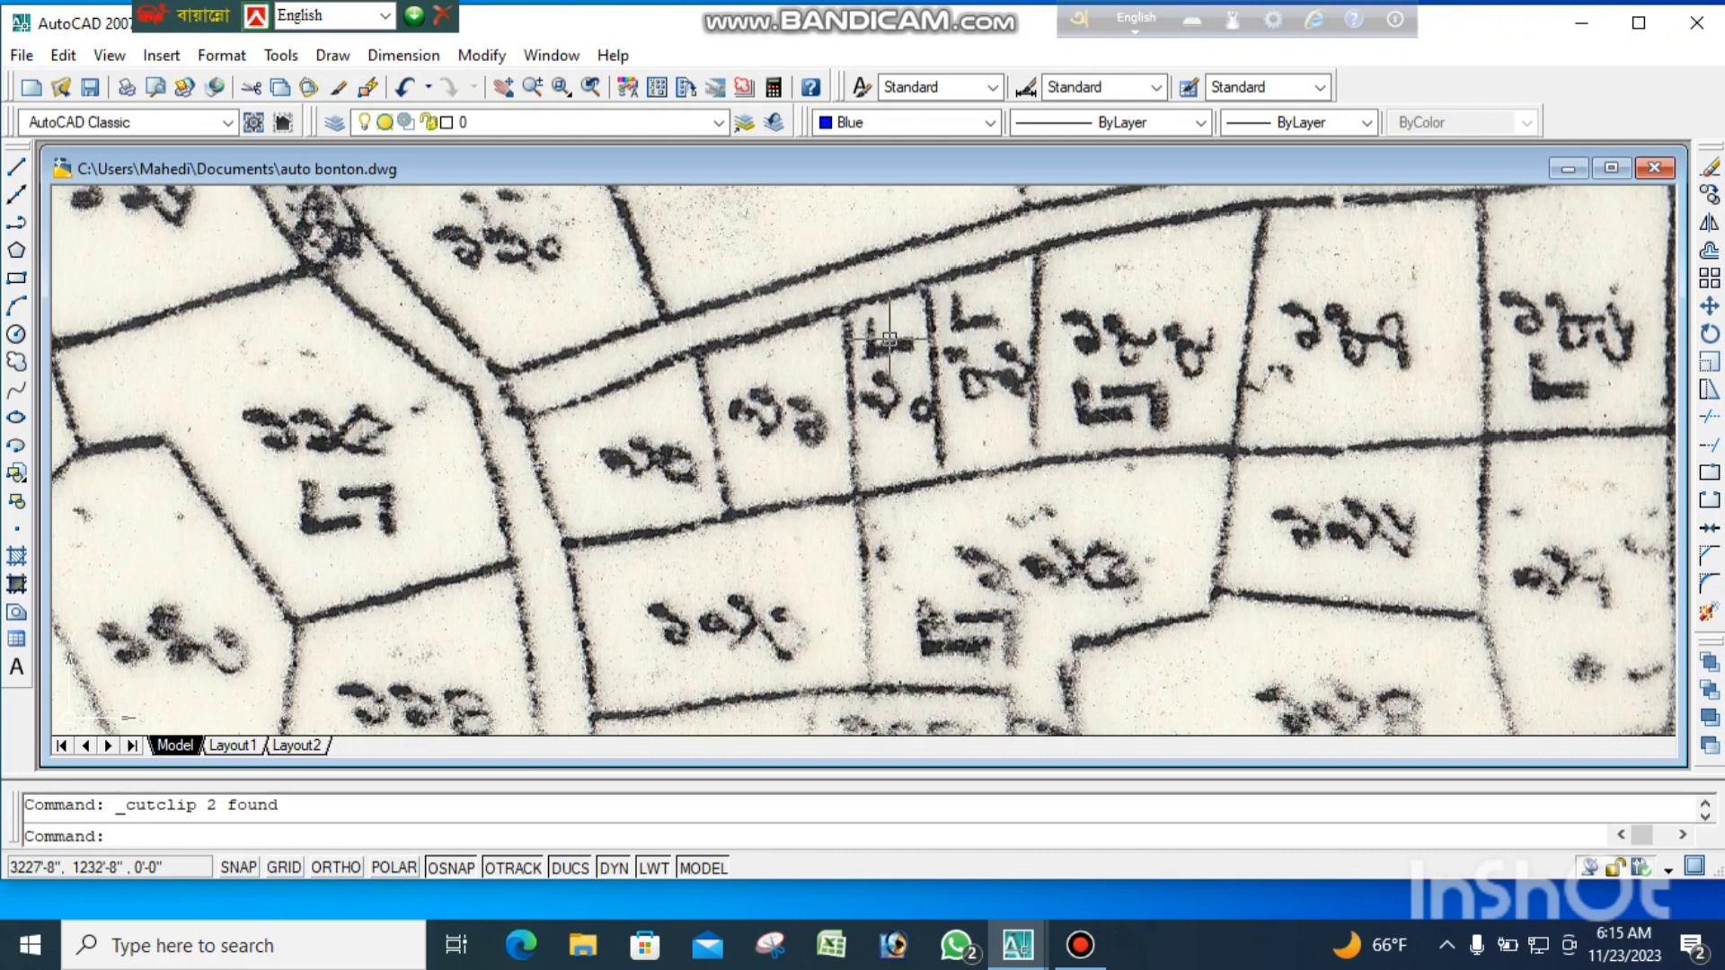
scroll(946, 348, "down", 2)
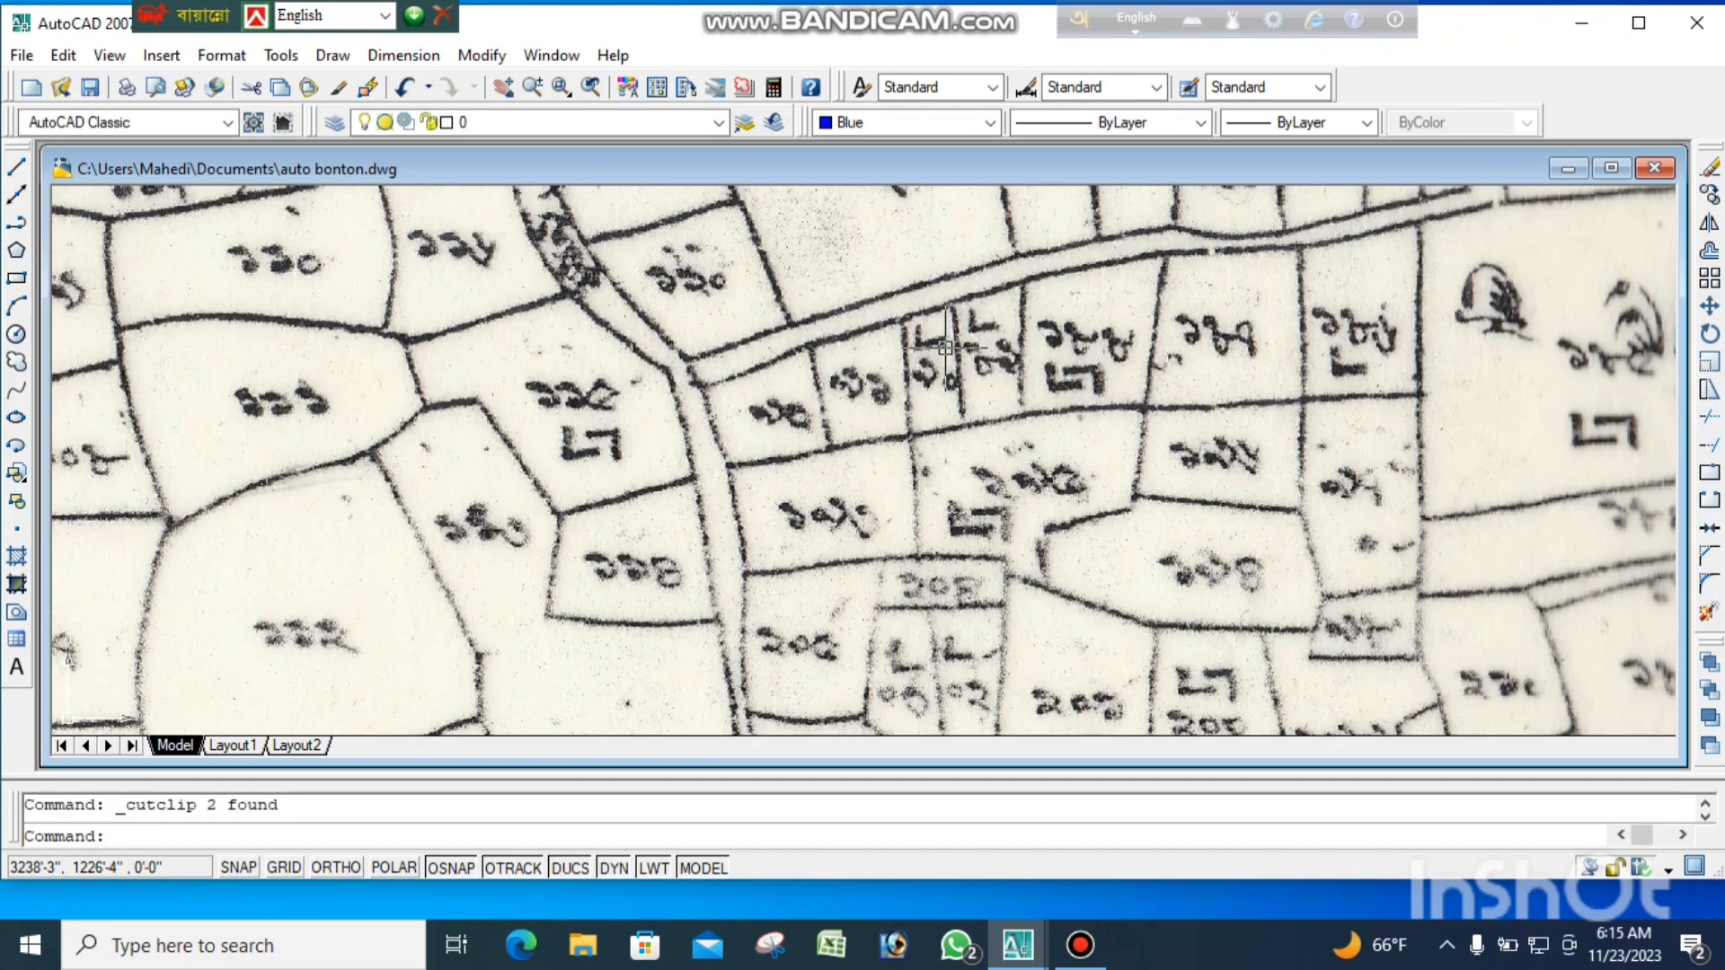
scroll(946, 347, "up", 2)
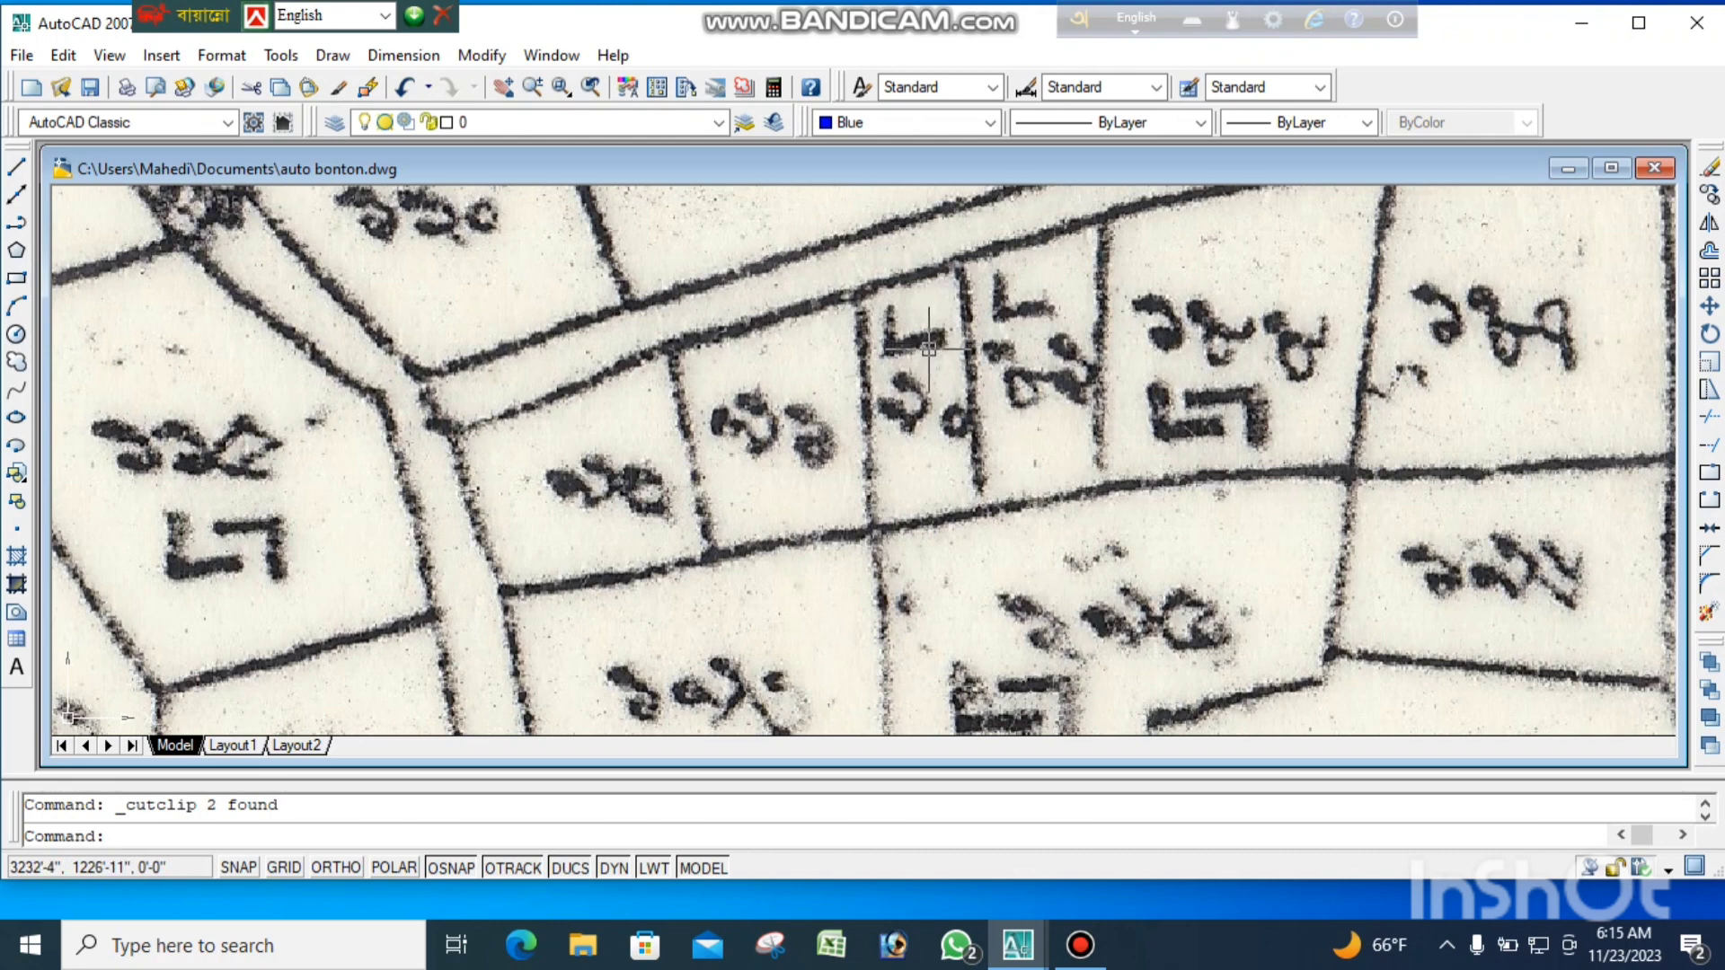
scroll(928, 348, "down", 3)
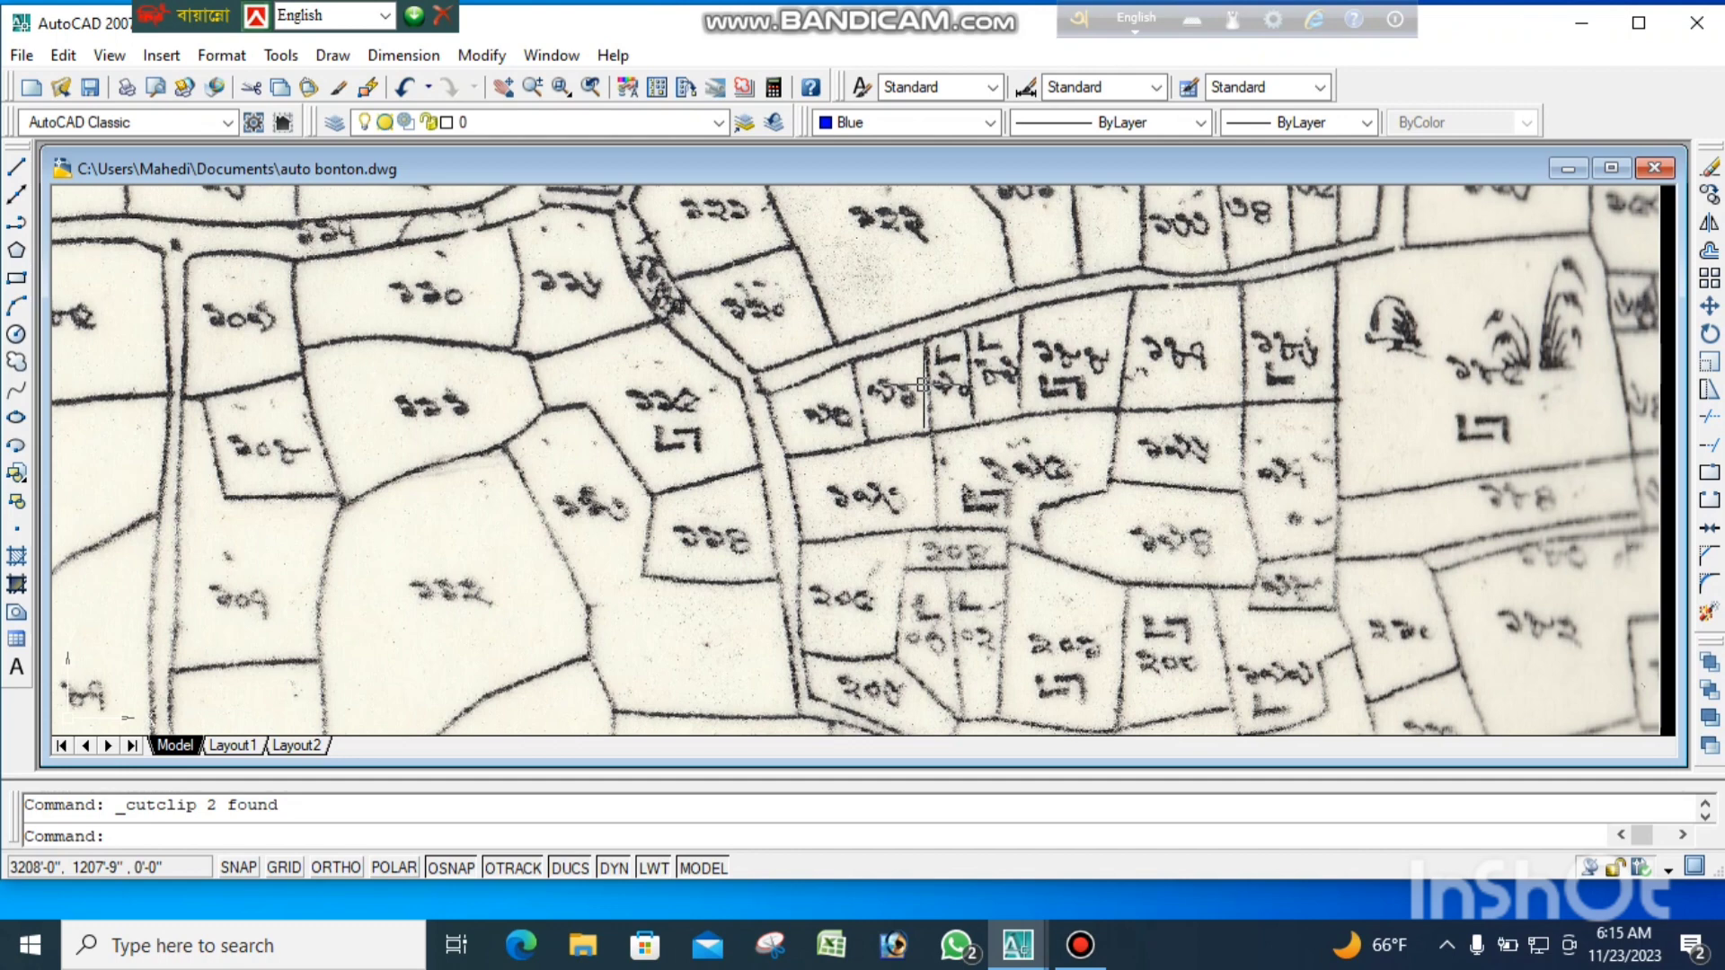
- Load the application file Copy of CD (1).VLX from Downloads and close the Load/Unload Applications dialog
type("ap")
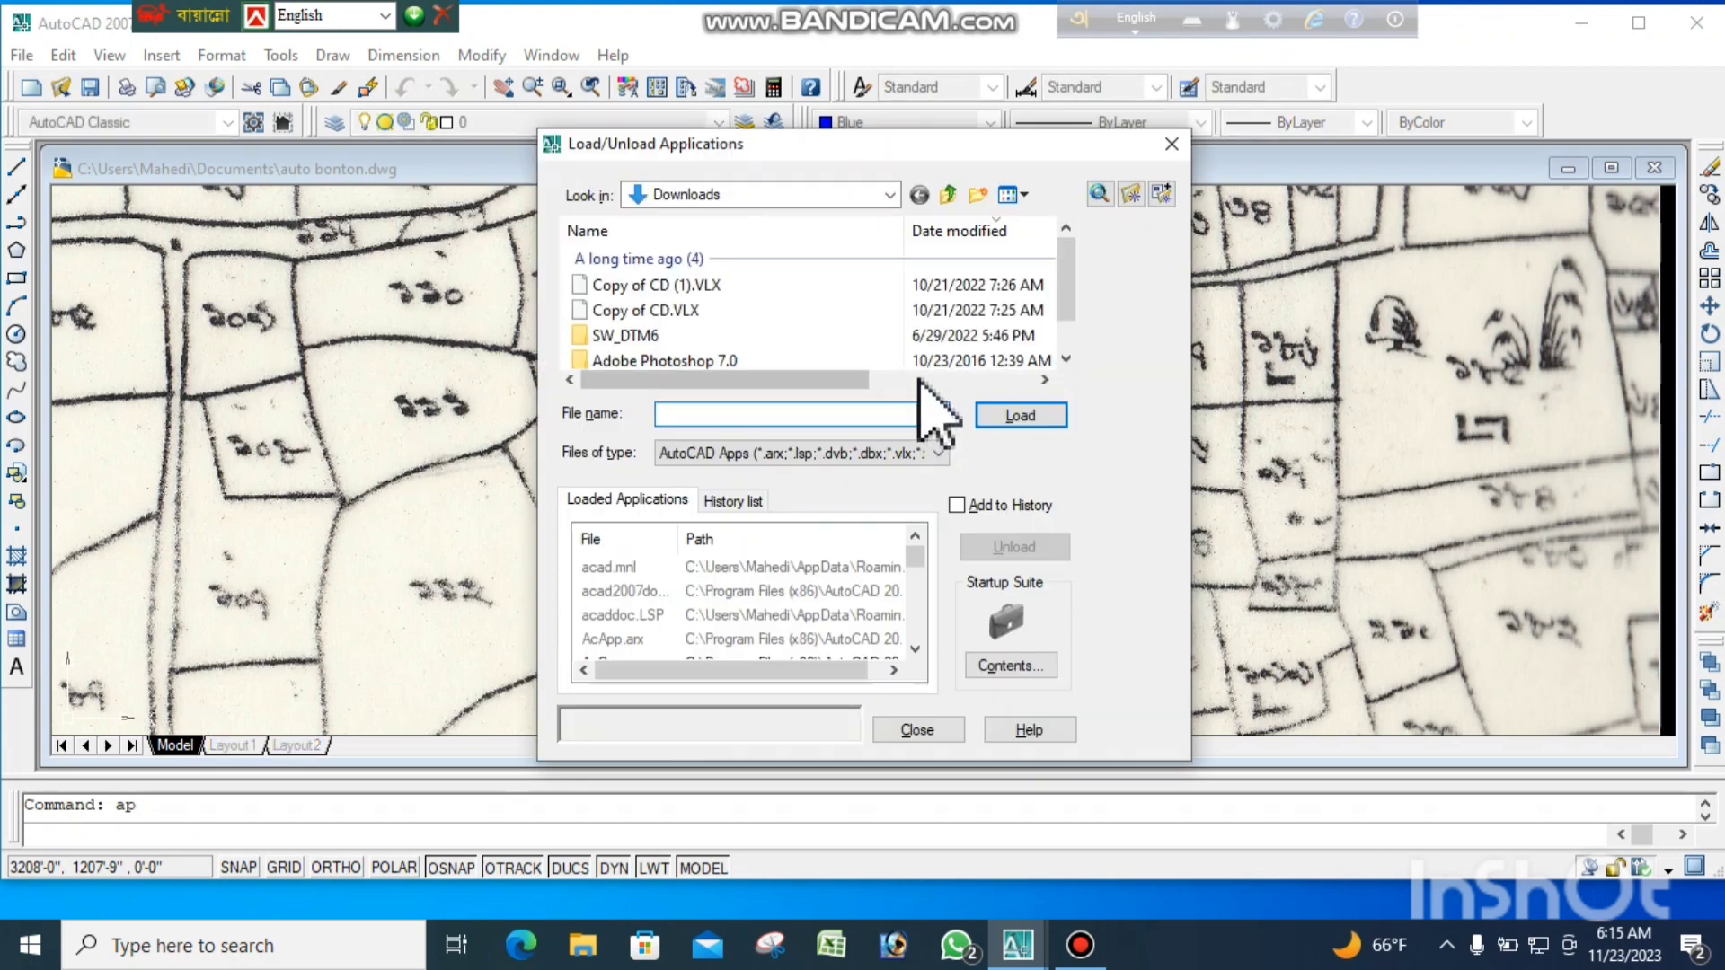
left_click(723, 285)
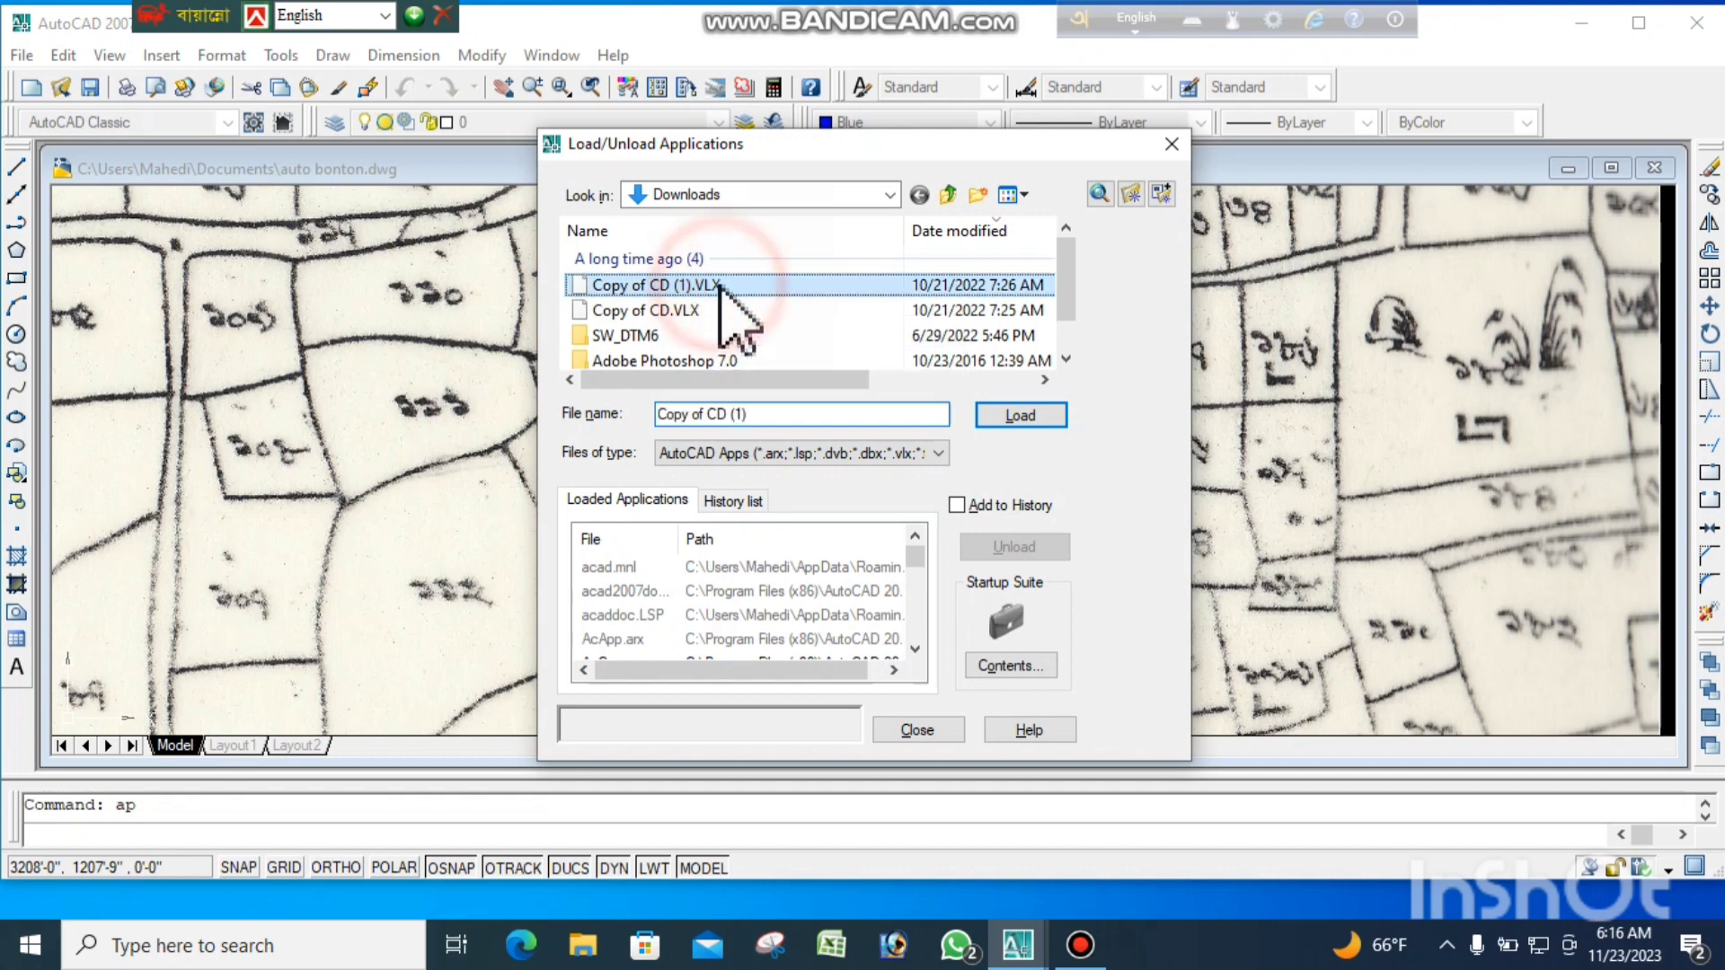
left_click(1015, 418)
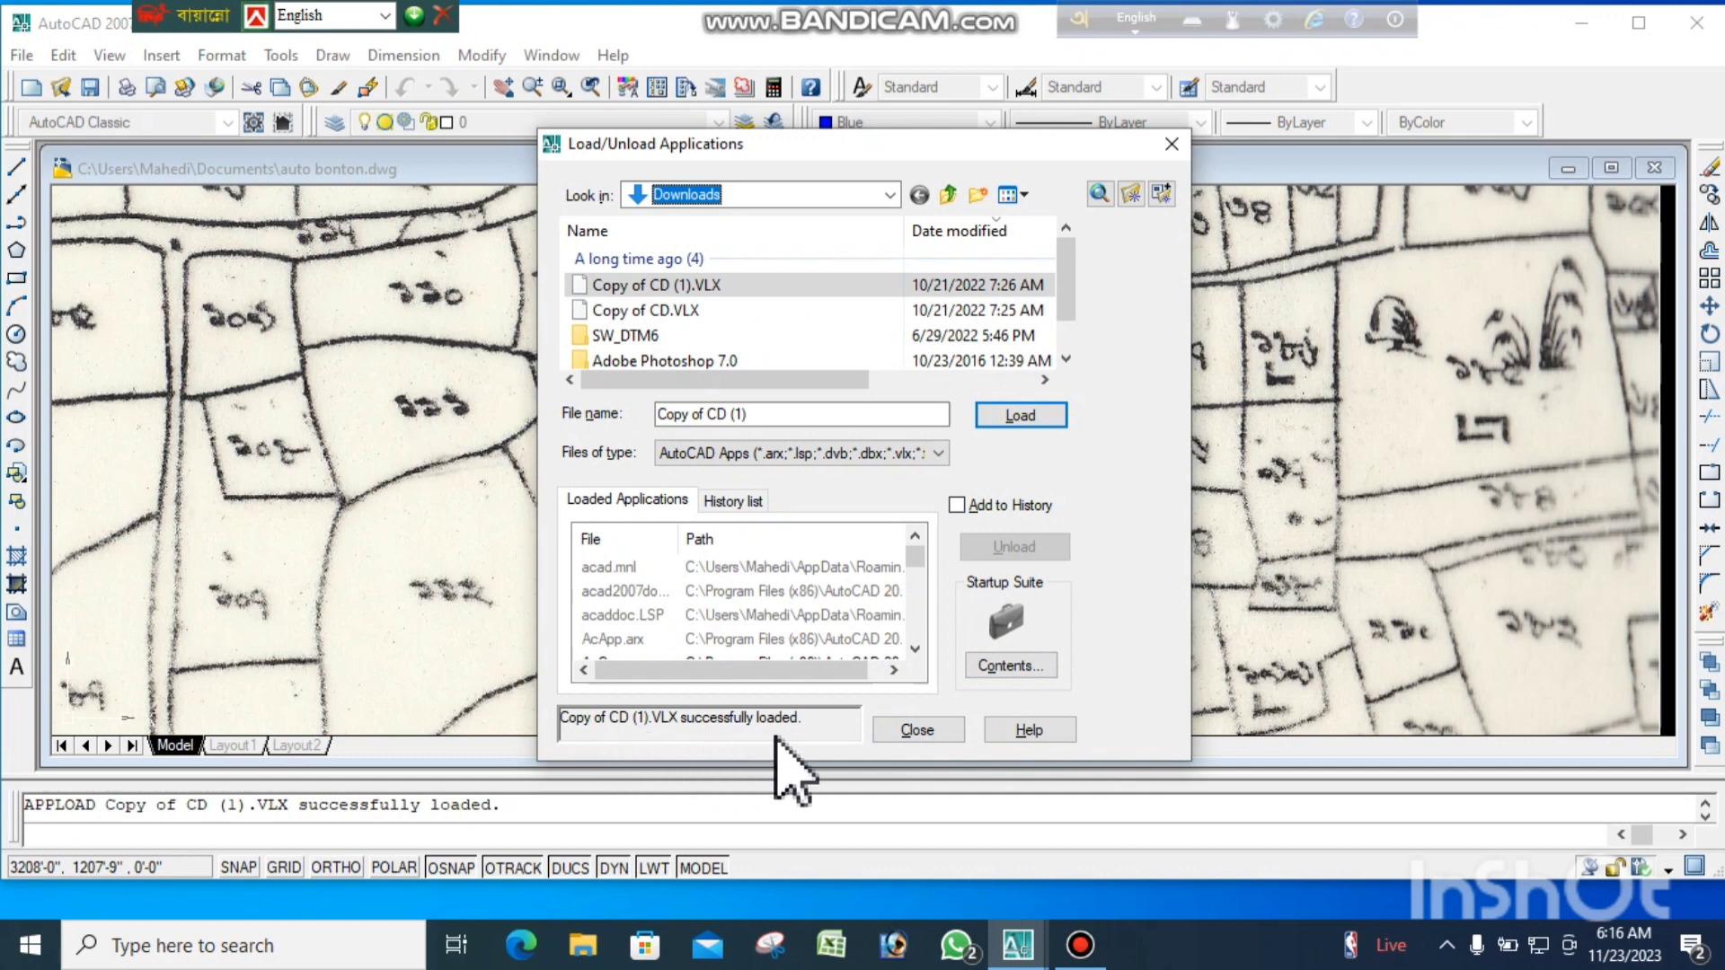
left_click(925, 734)
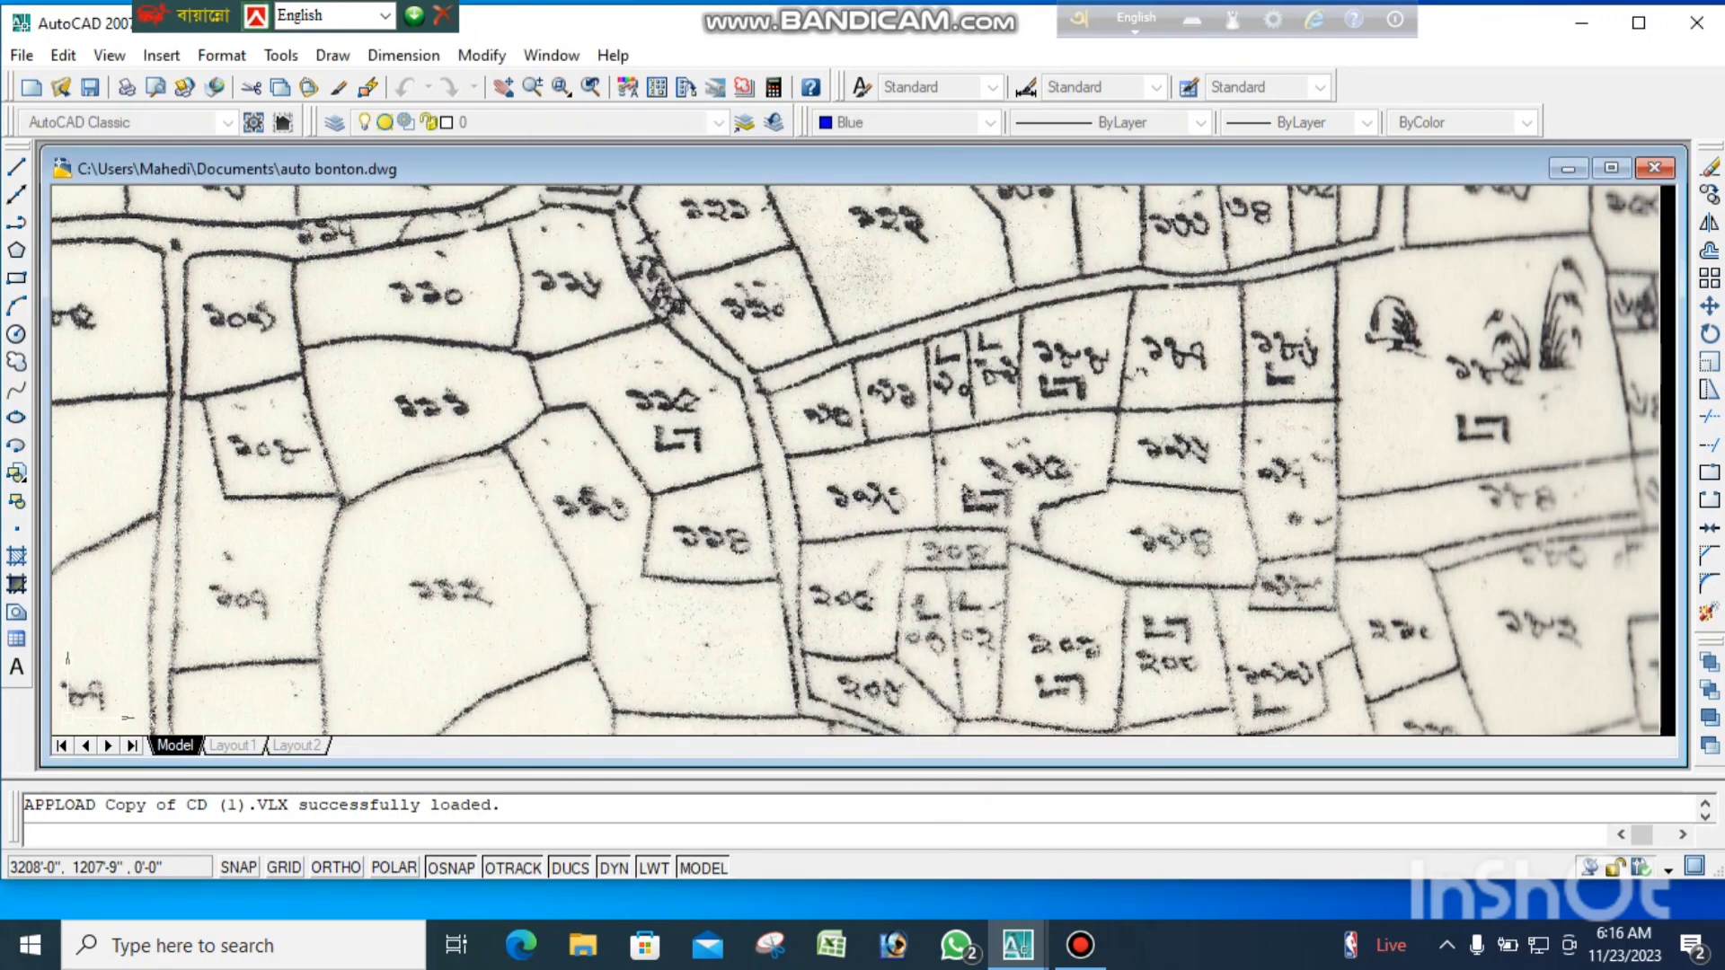
- Start a polyline at the northwest corner of the narrow third plot below the diagonal road and trace its road-side edge
scroll(952, 387, "up", 5)
scroll(952, 387, "up", 1)
scroll(952, 386, "down", 5)
scroll(1090, 417, "up", 7)
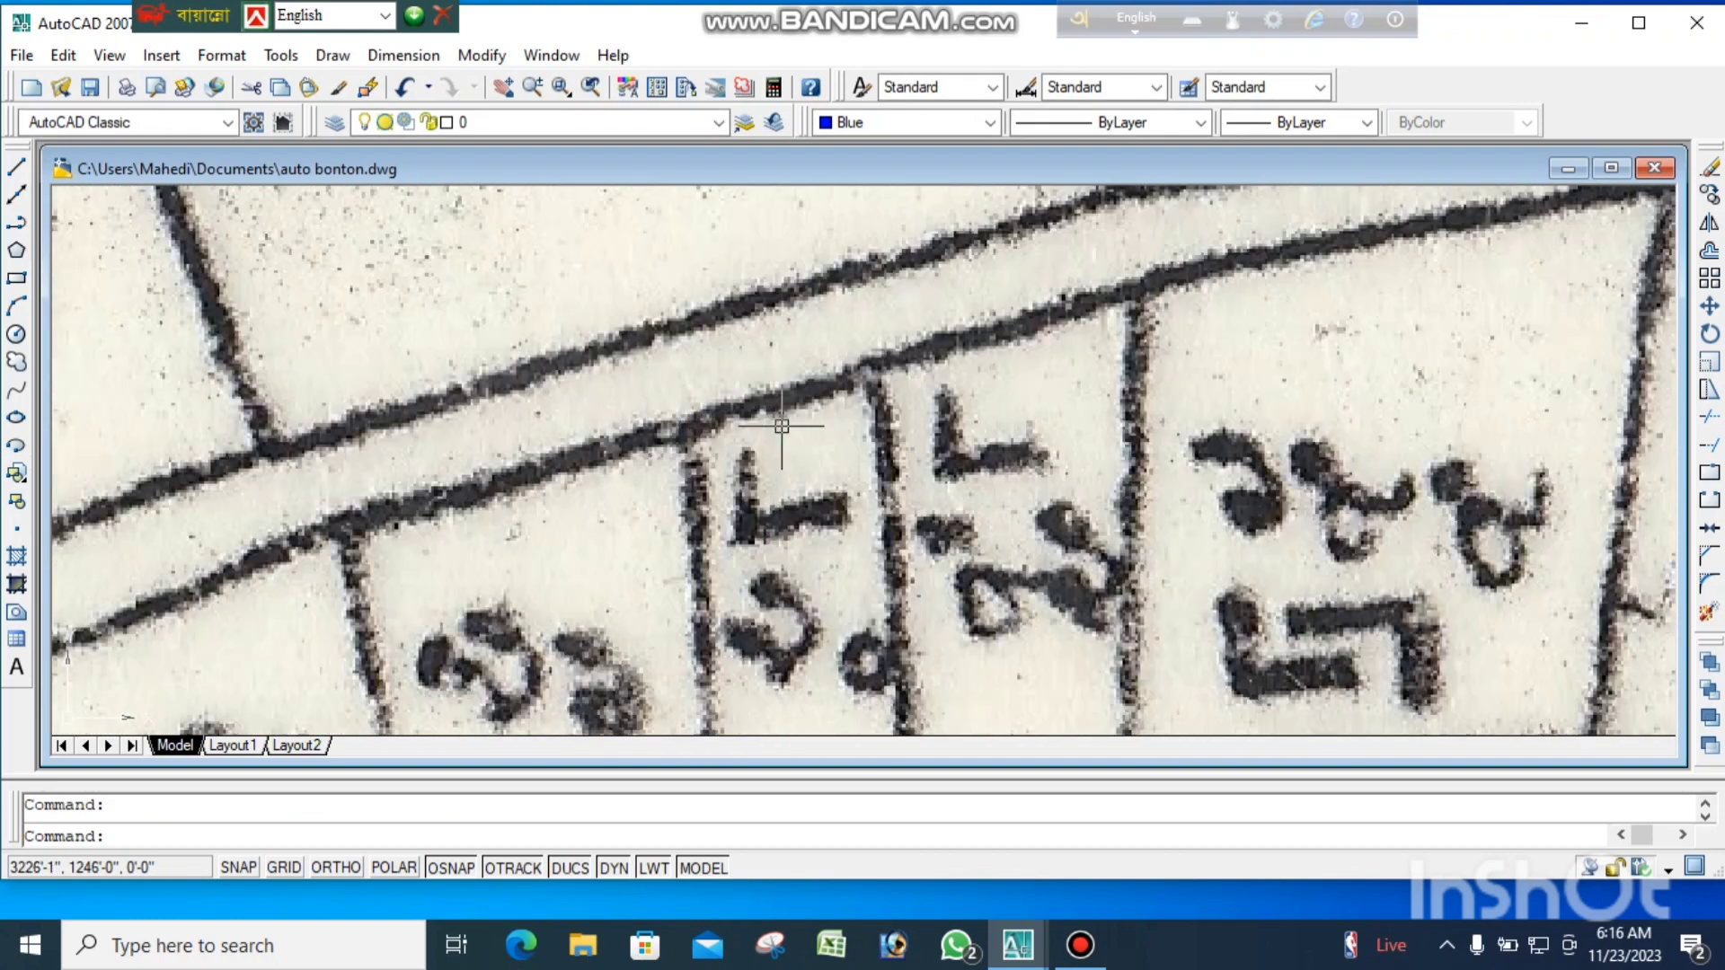
scroll(1090, 416, "down", 3)
scroll(933, 400, "down", 4)
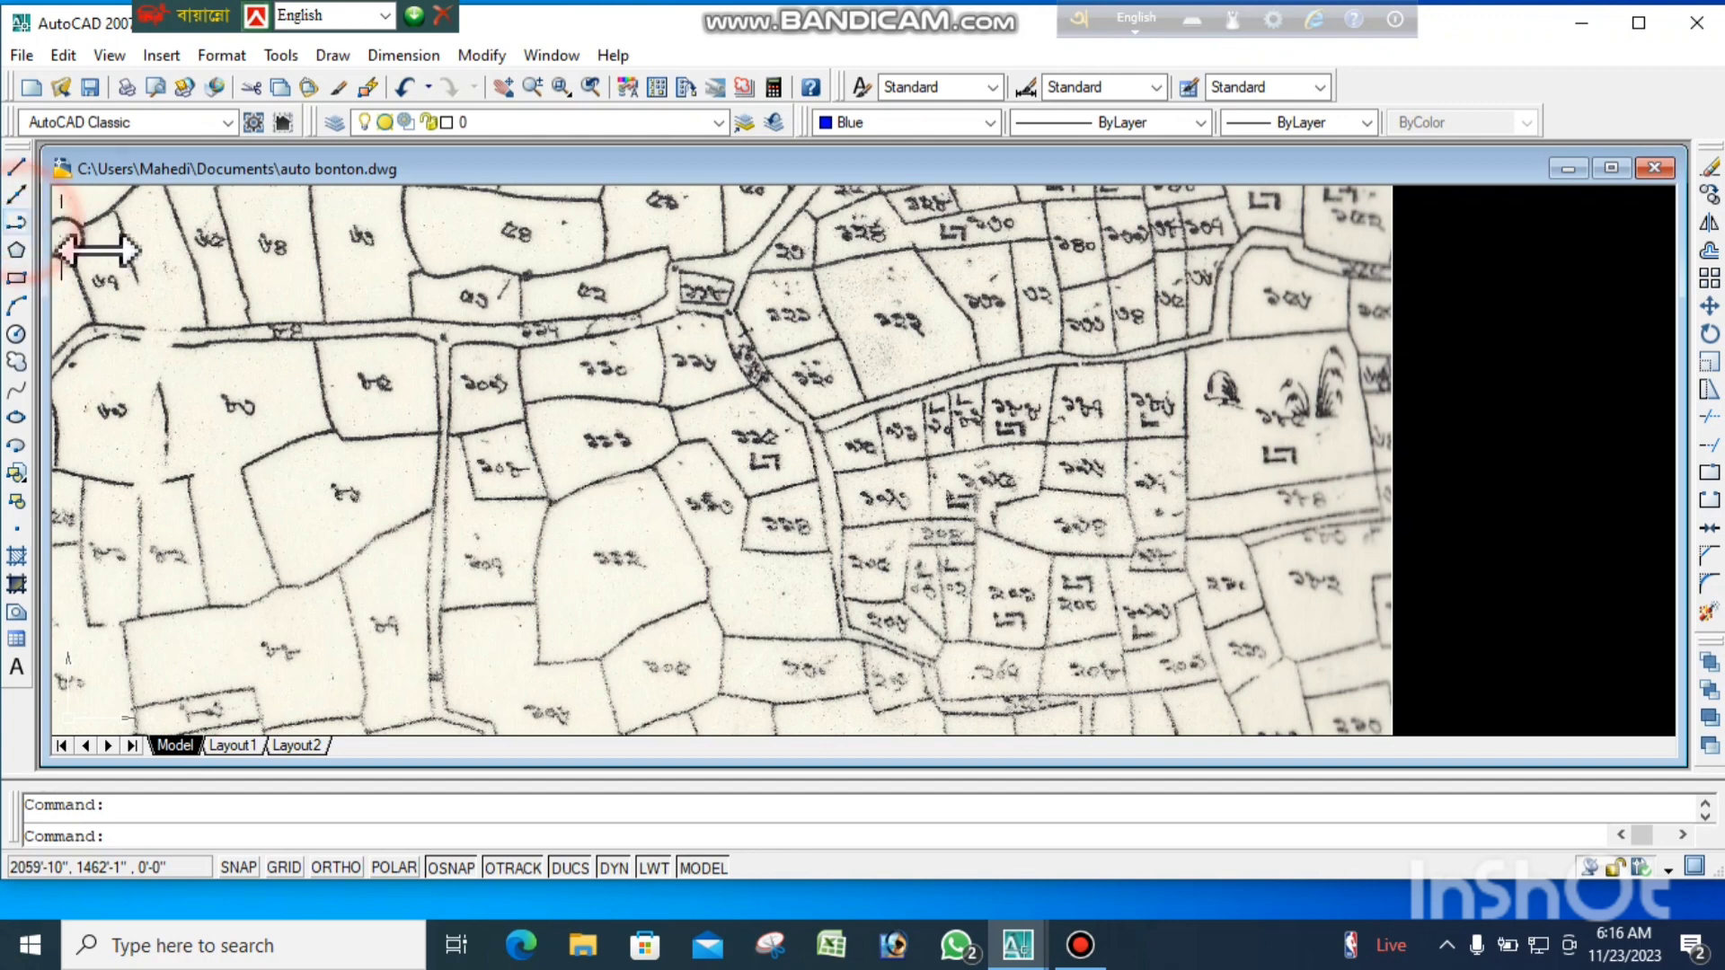
left_click(17, 222)
scroll(934, 418, "up", 4)
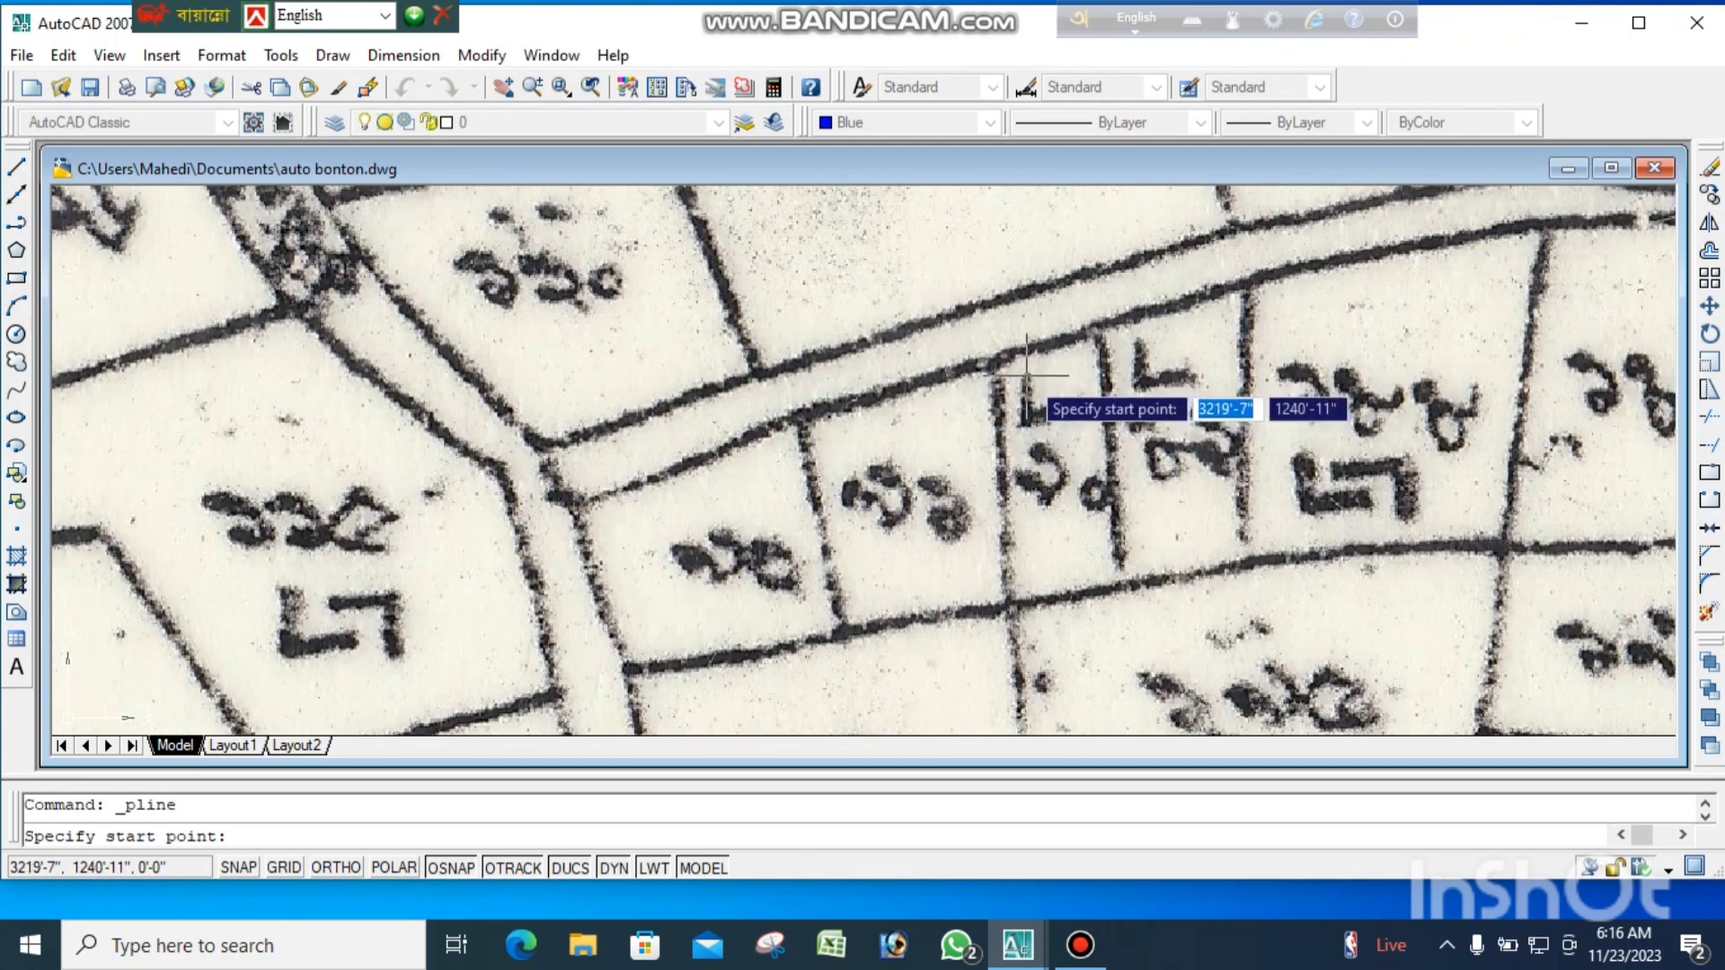
scroll(1026, 373, "up", 4)
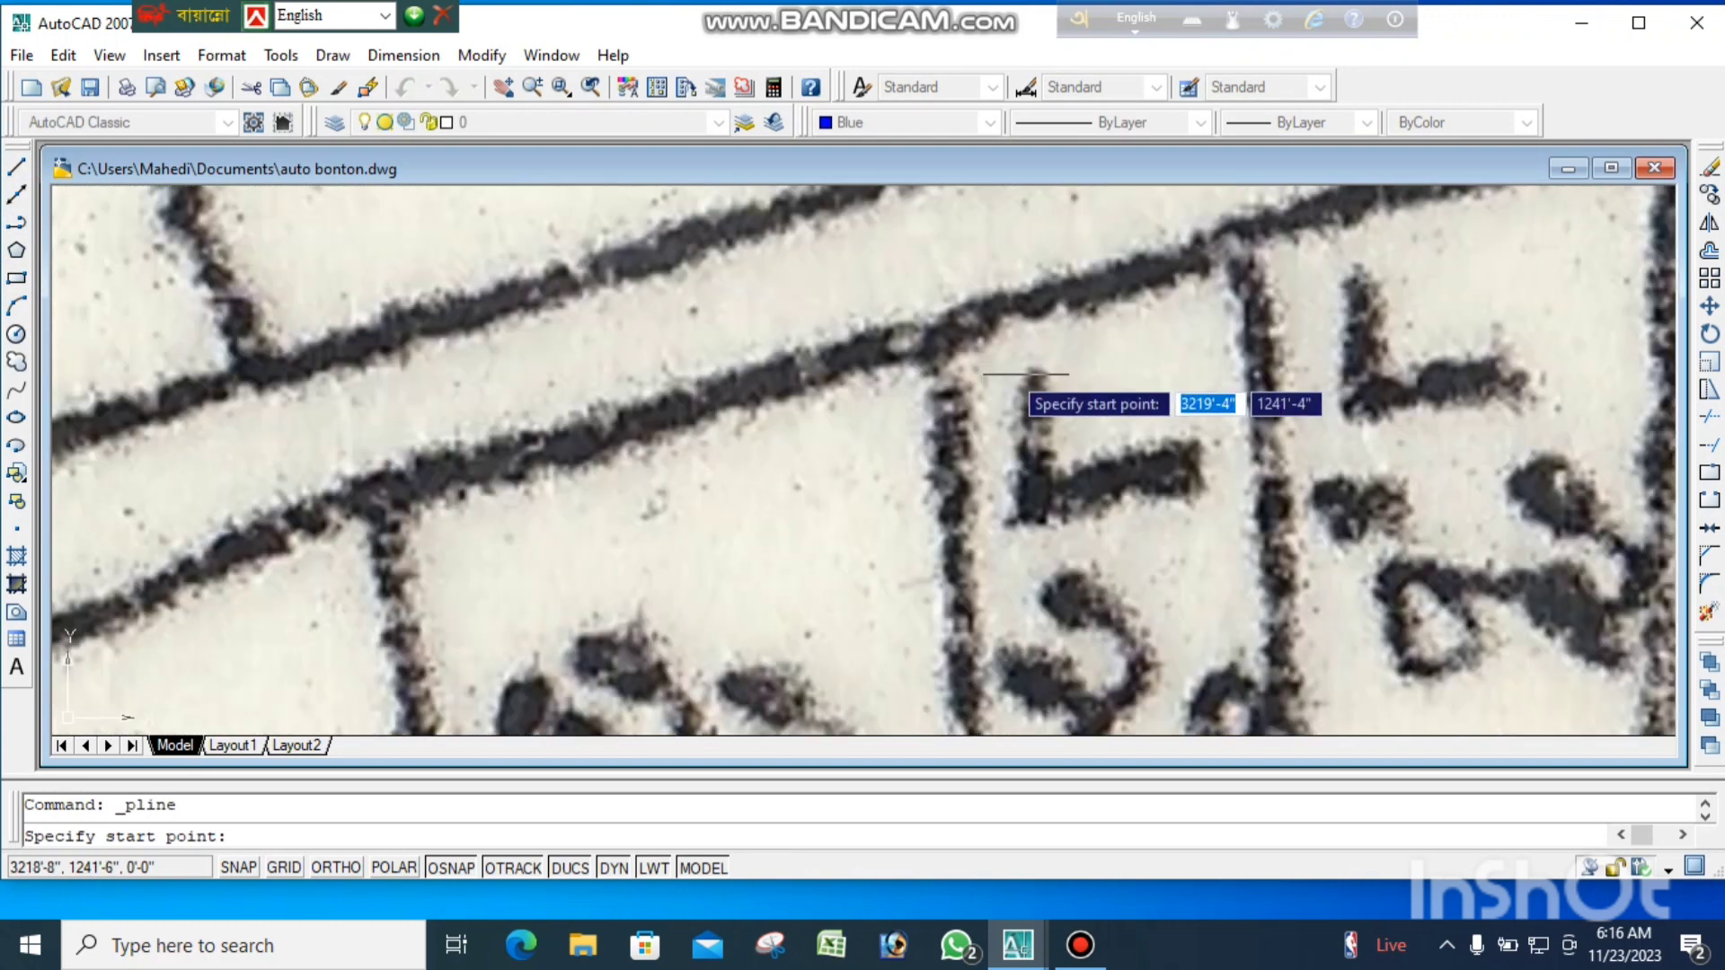
left_click(934, 334)
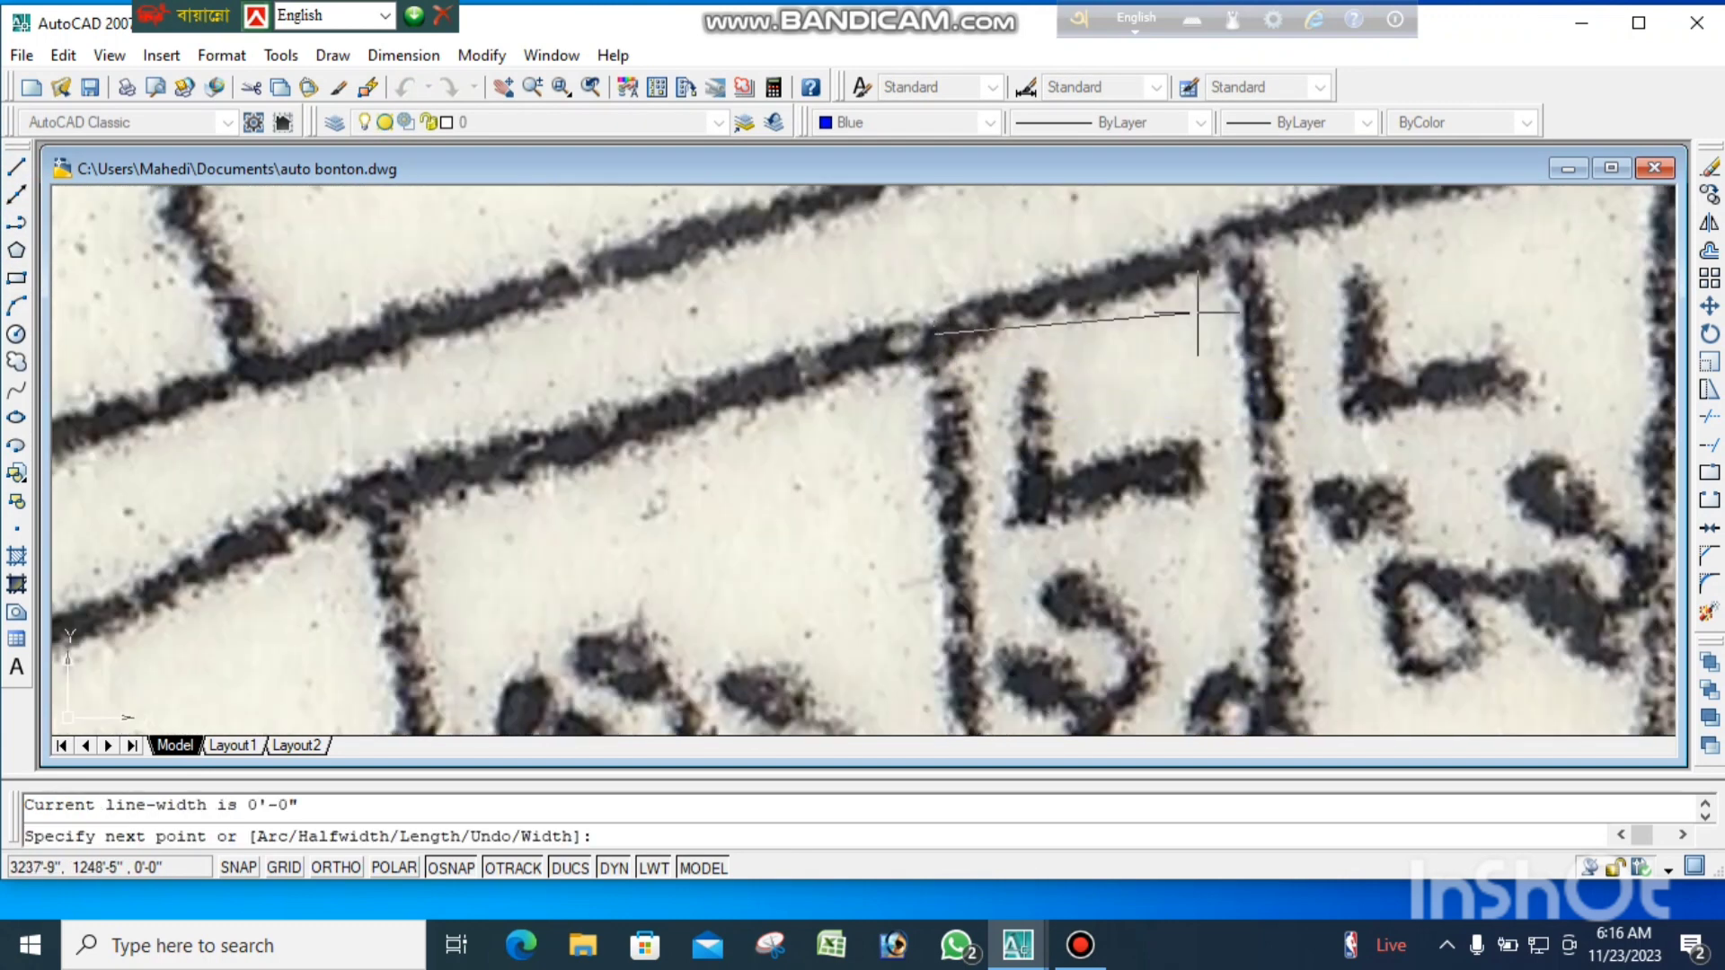
left_click(1248, 242)
- Trace the narrow plot's east, south and west edges back to the starting corner and finish the polyline
scroll(1195, 270, "down", 3)
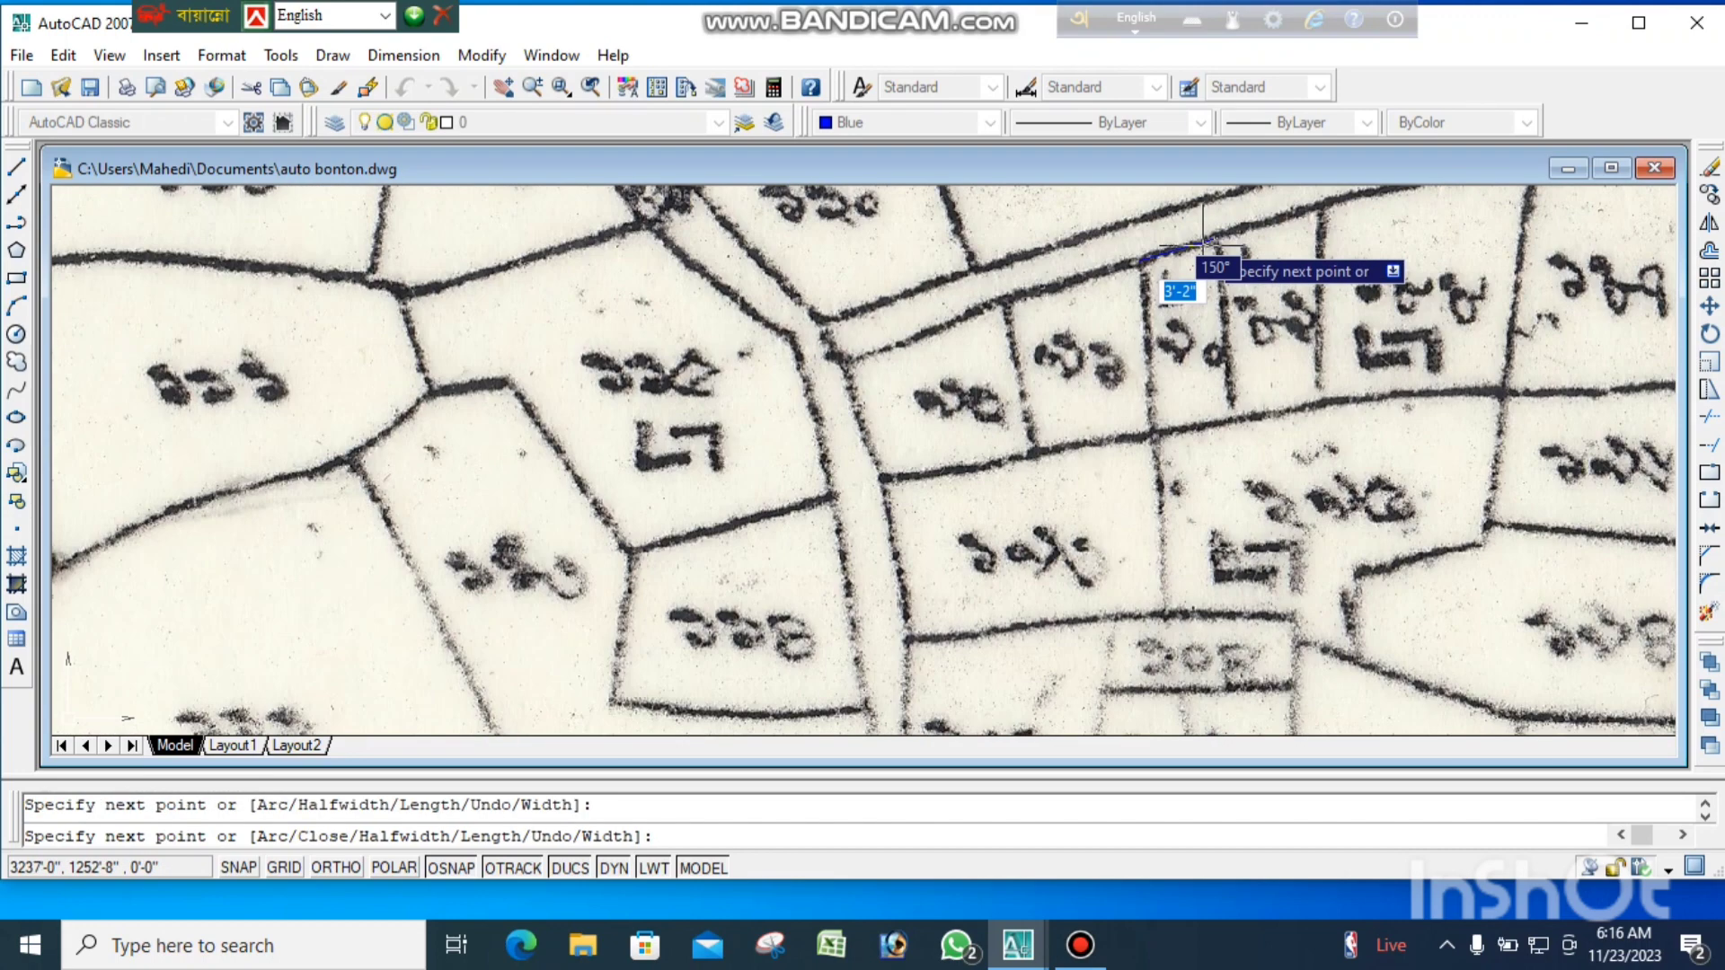
scroll(1230, 427, "up", 3)
scroll(1230, 432, "up", 4)
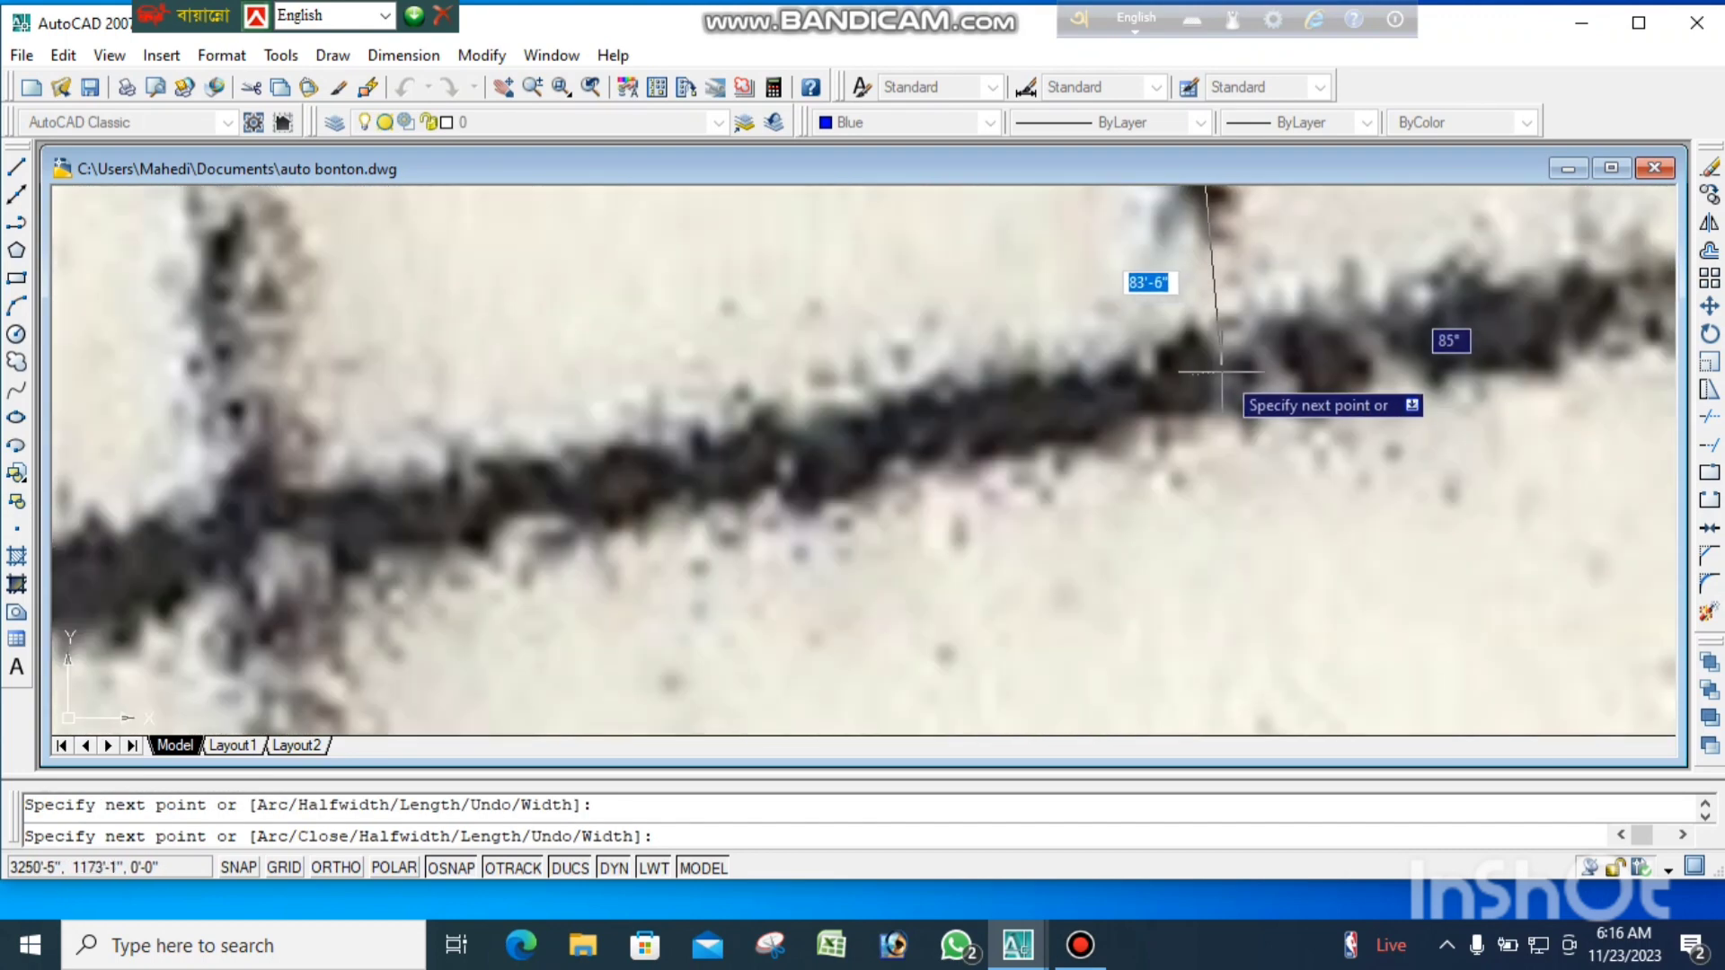
left_click(1208, 368)
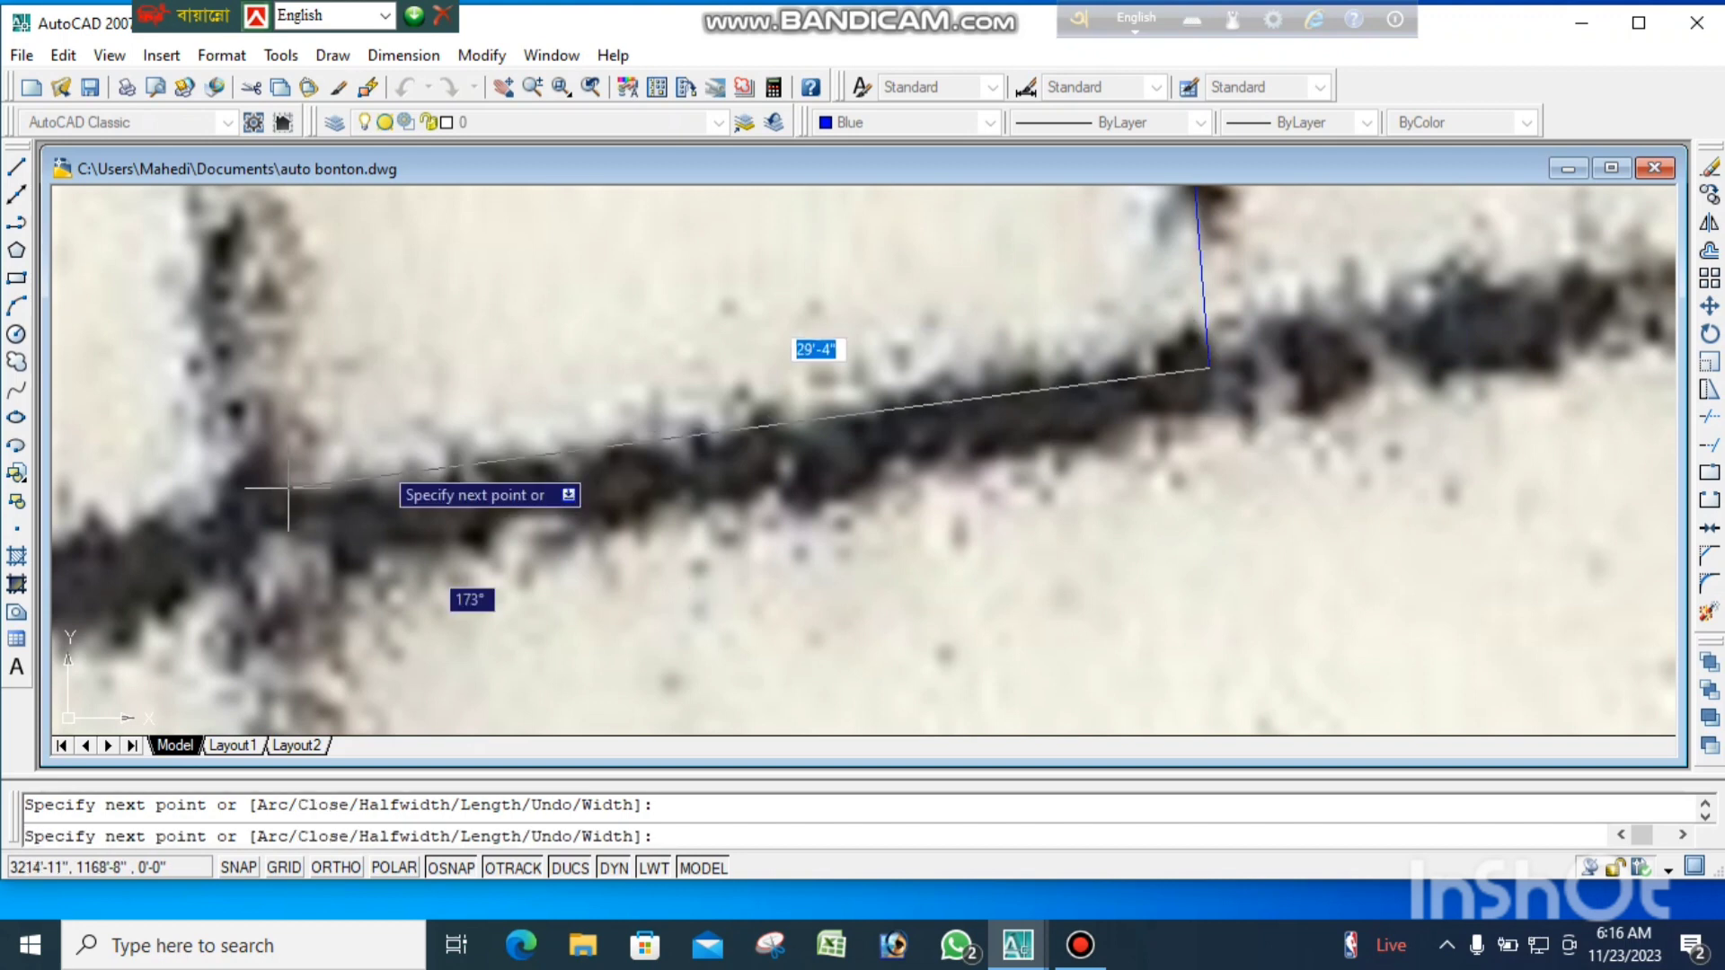
left_click(271, 536)
scroll(288, 538, "down", 3)
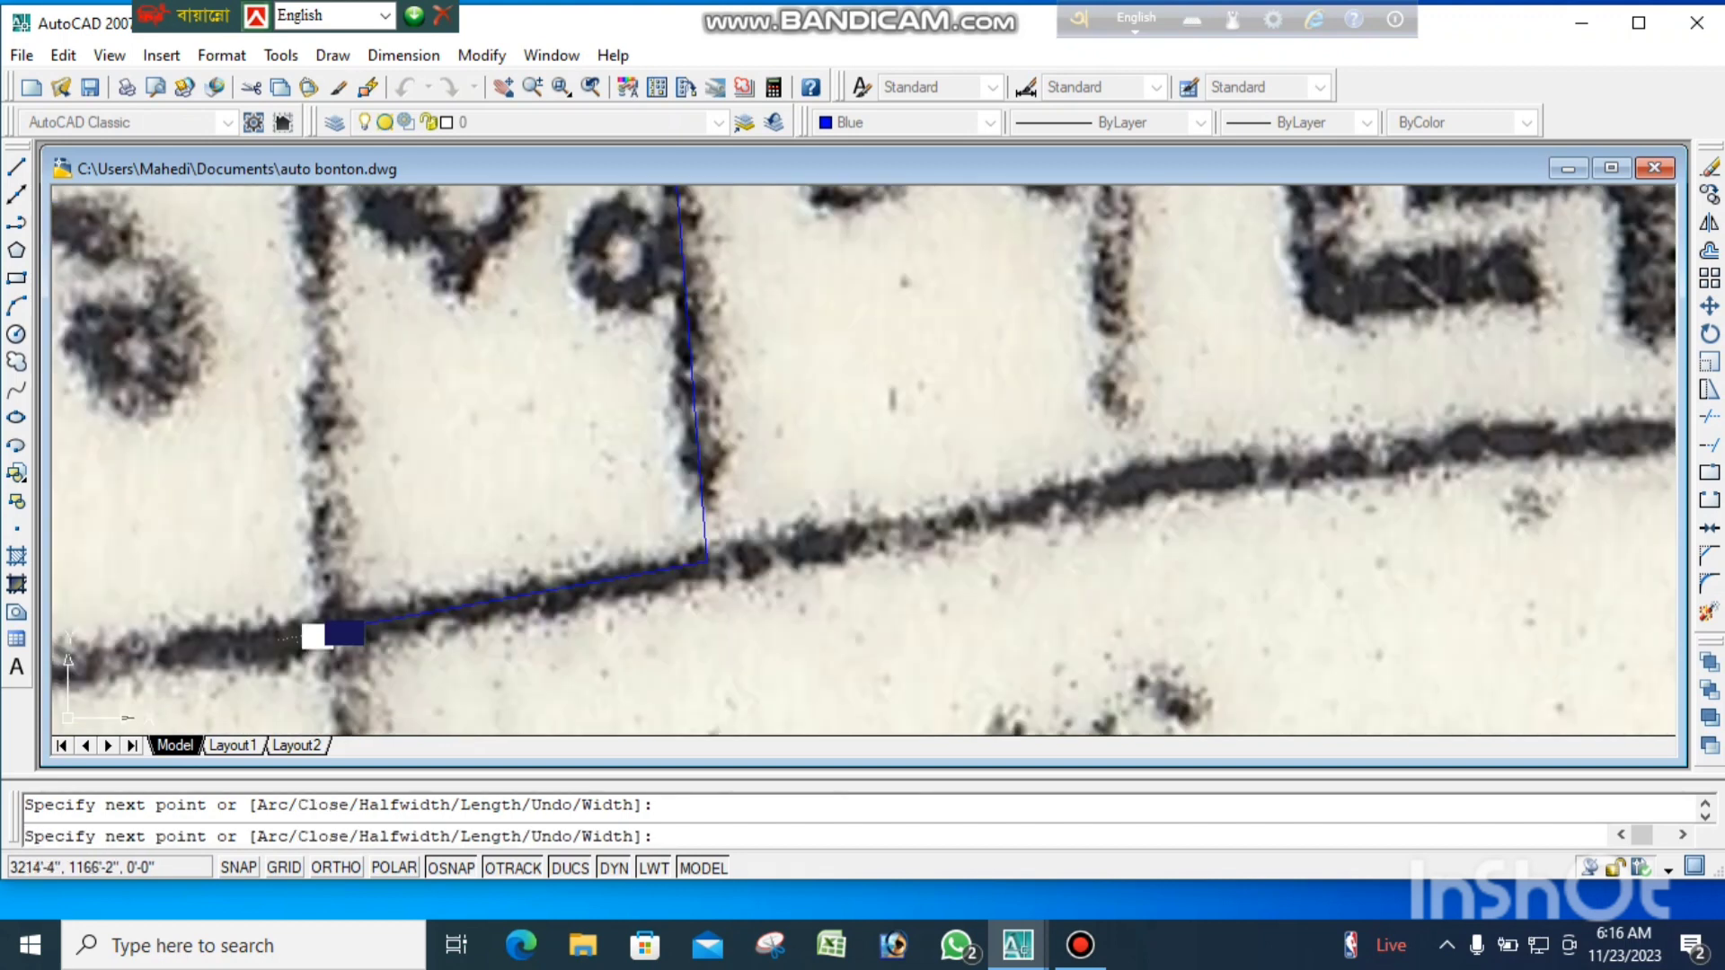
scroll(349, 503, "down", 2)
scroll(346, 341, "up", 4)
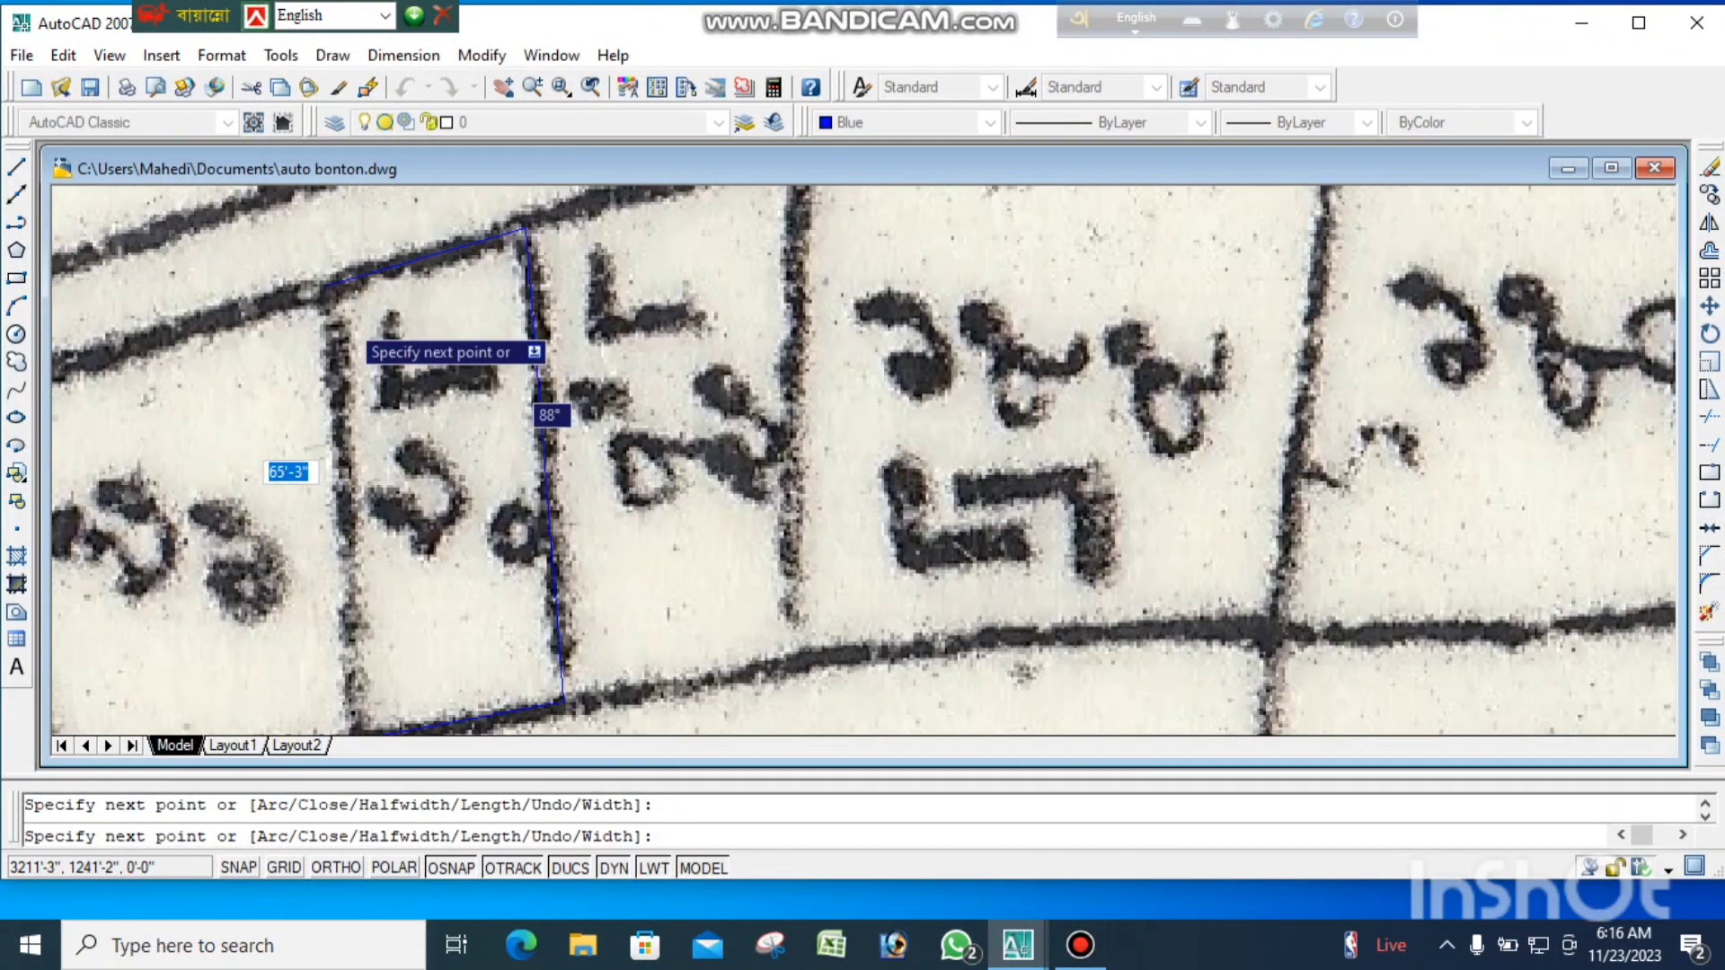
left_click(321, 279)
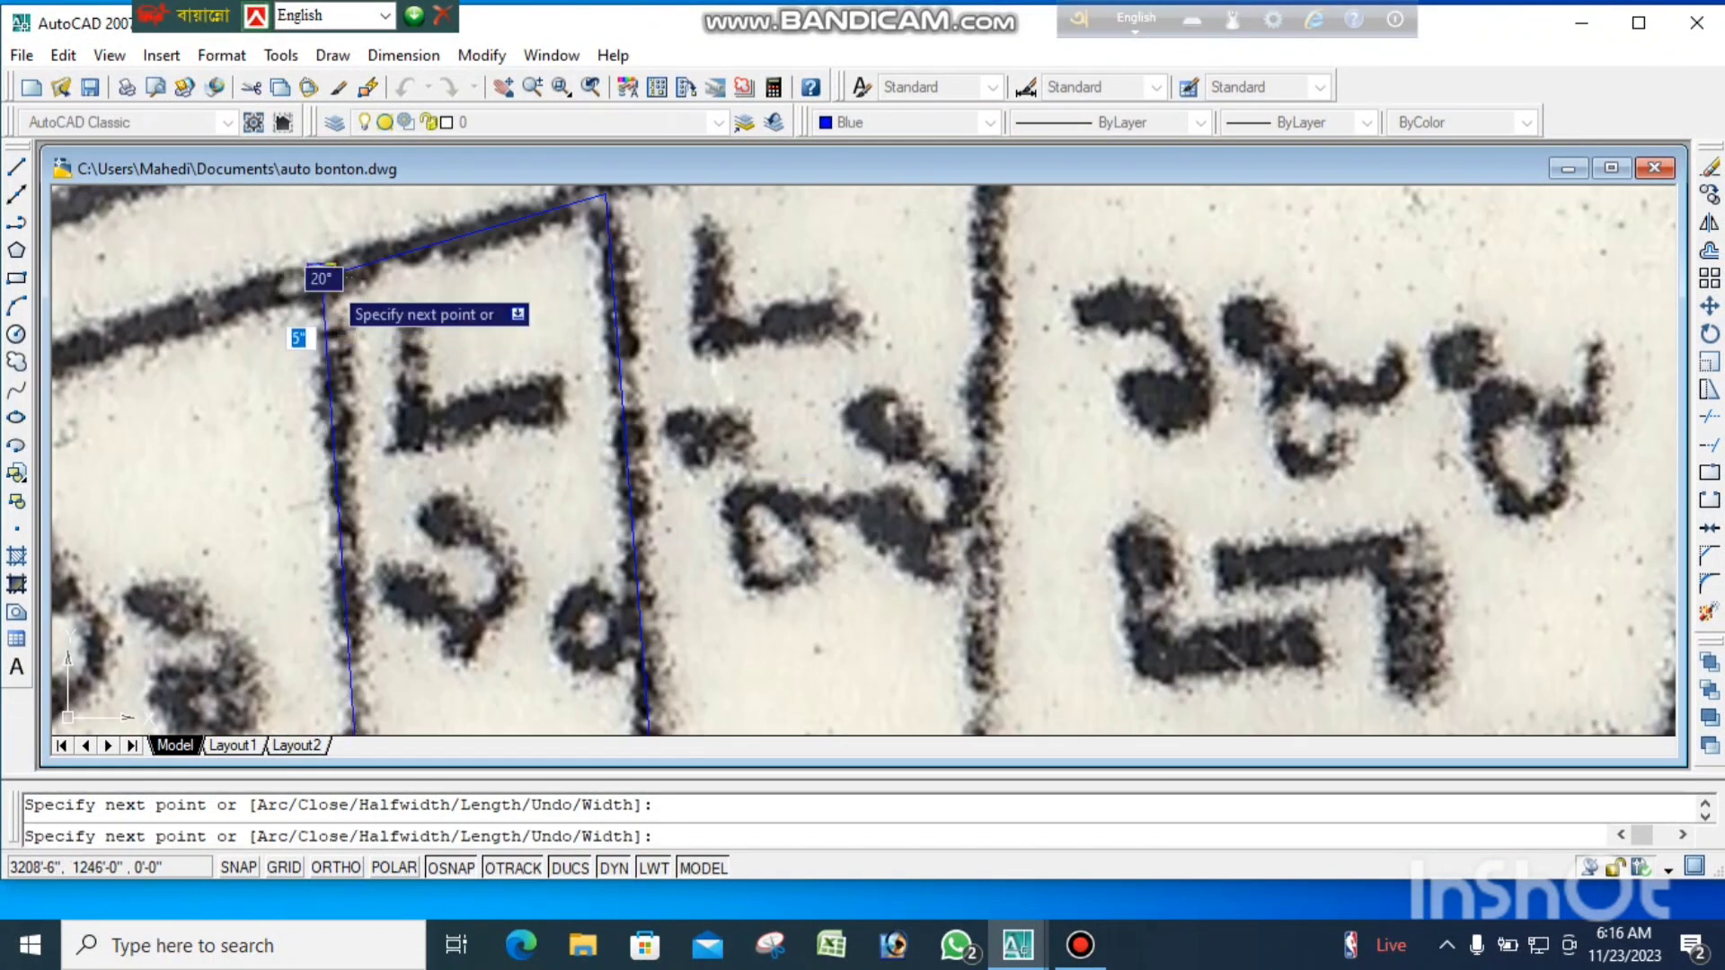
right_click(804, 334)
left_click(813, 337)
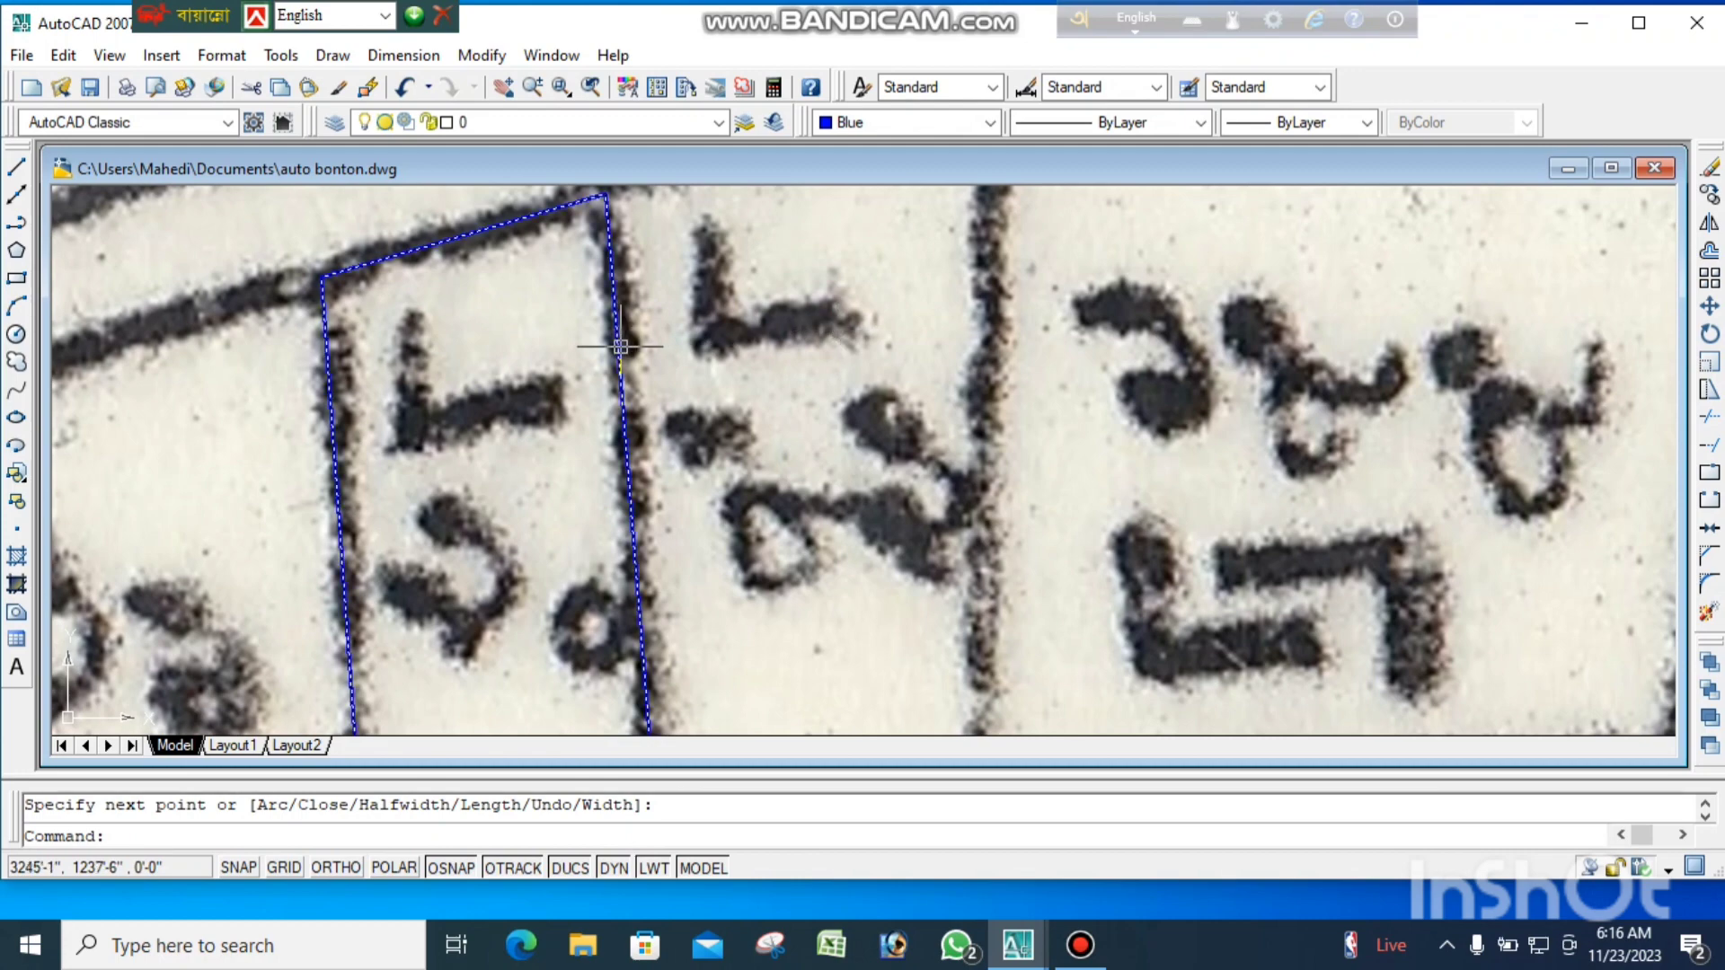
- Copy the traced plot outline to the empty black area east of the scanned map
scroll(698, 345, "down", 3)
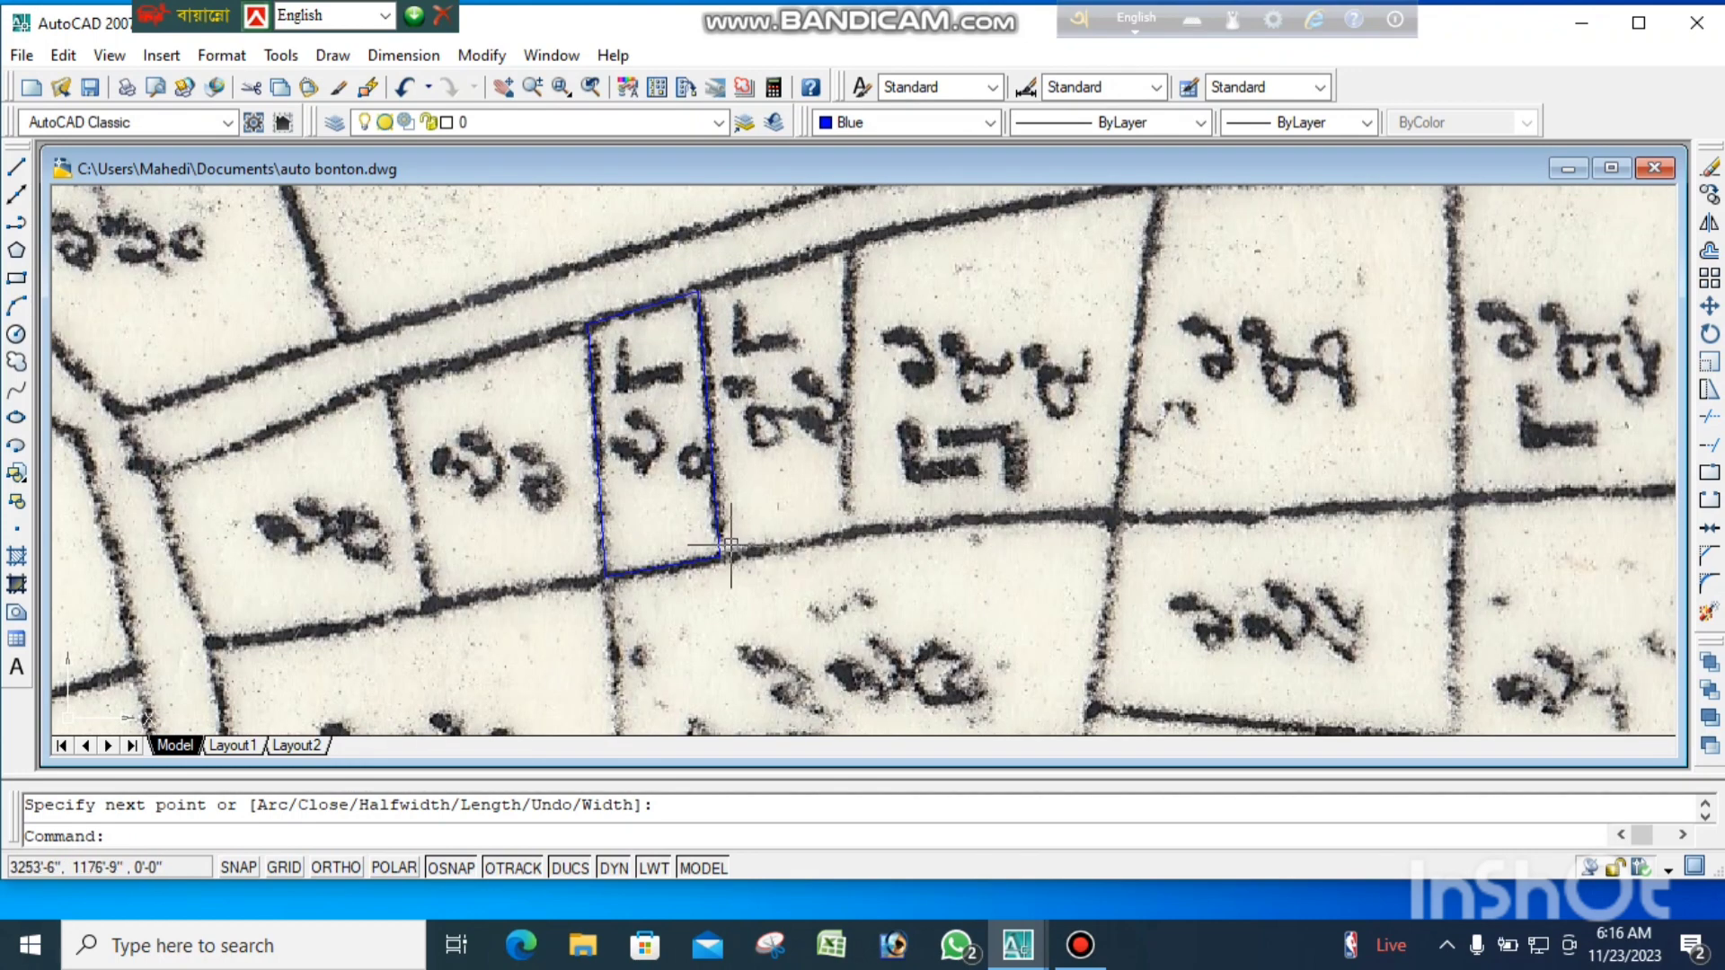
left_click(498, 256)
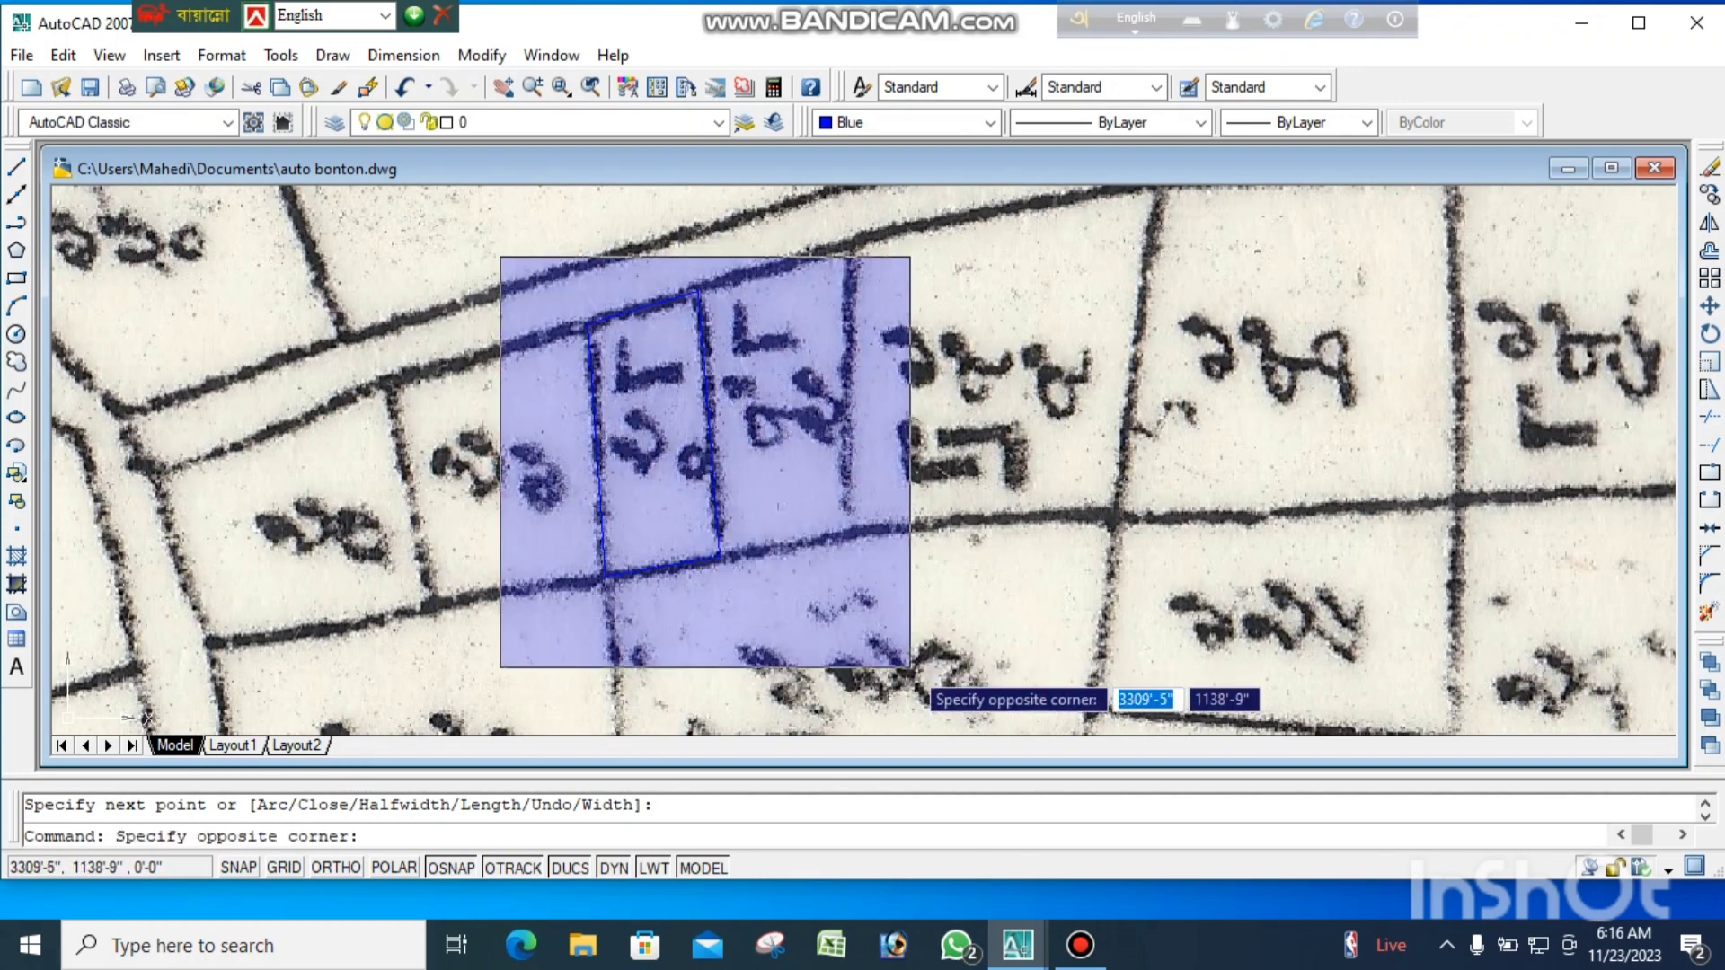
left_click(911, 671)
left_click(1706, 190)
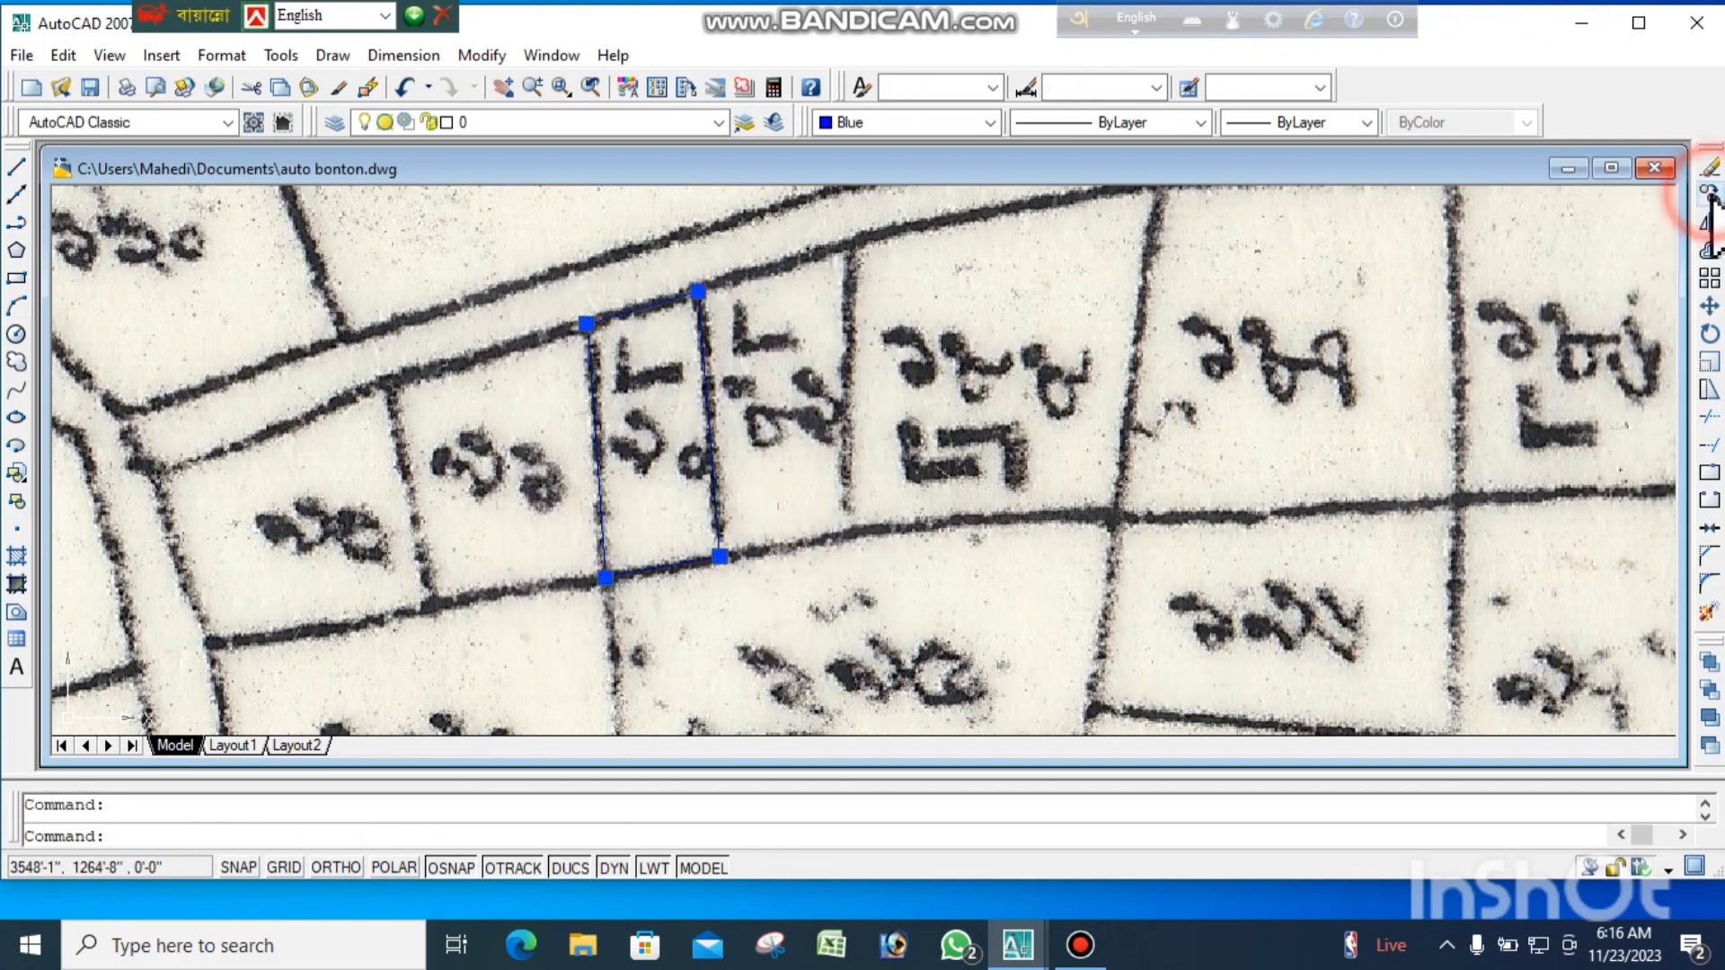
left_click(945, 466)
scroll(557, 417, "down", 4)
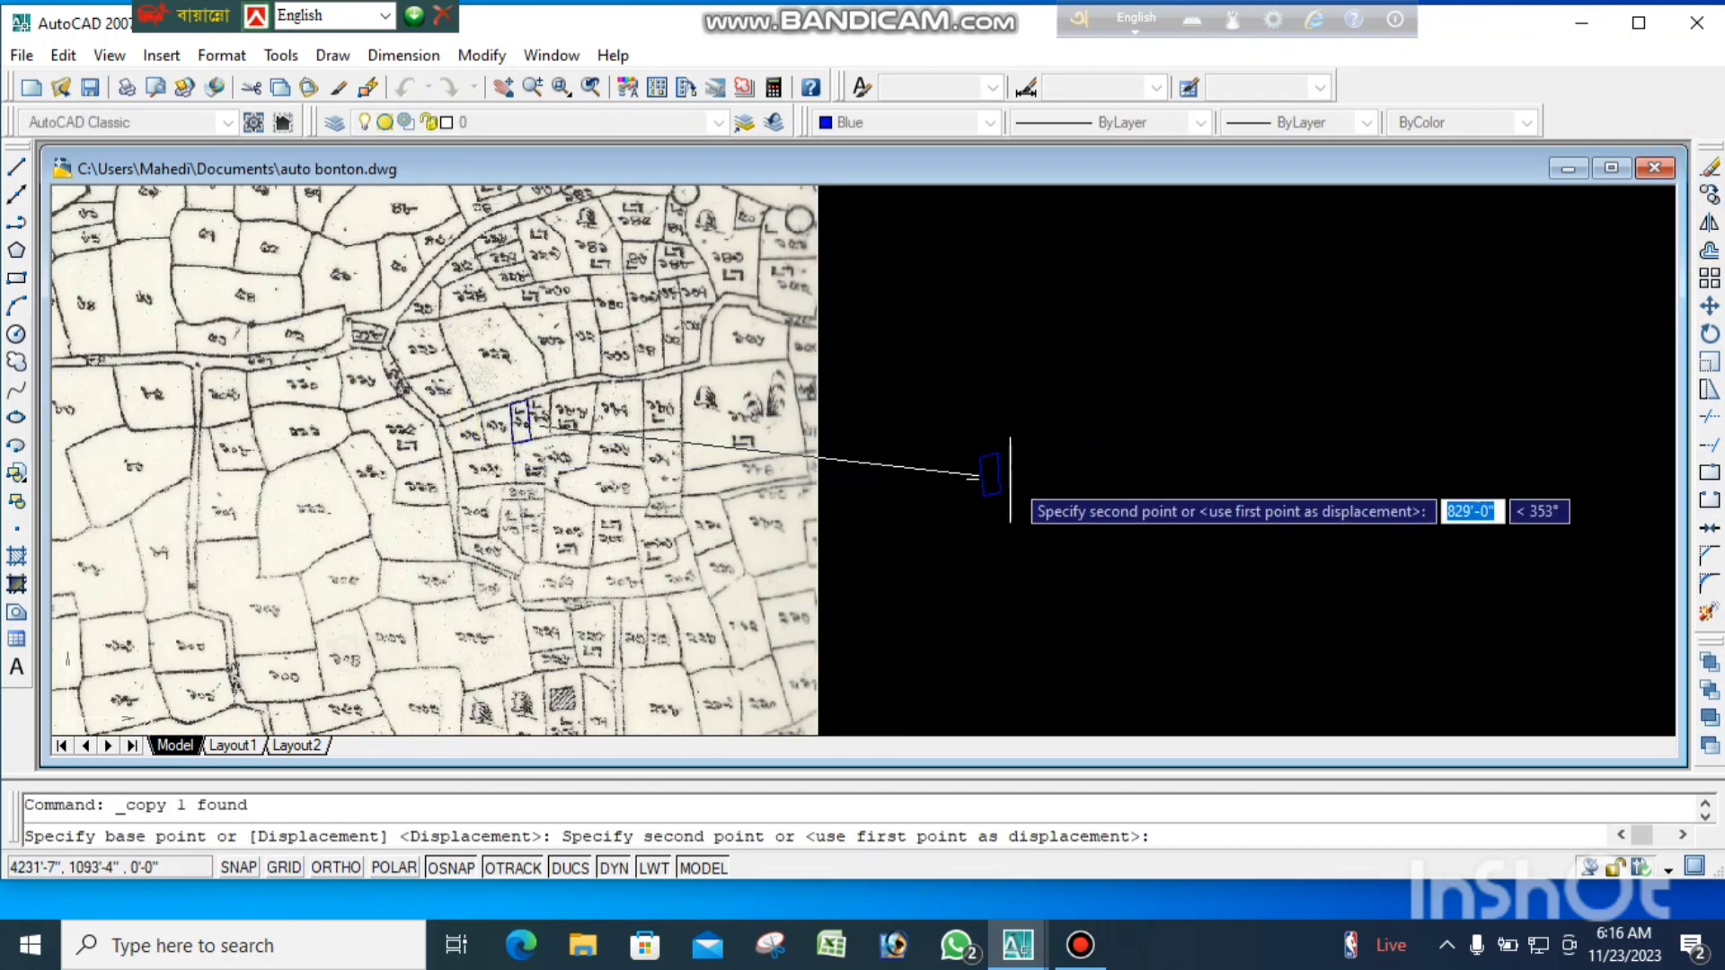
scroll(984, 453, "up", 2)
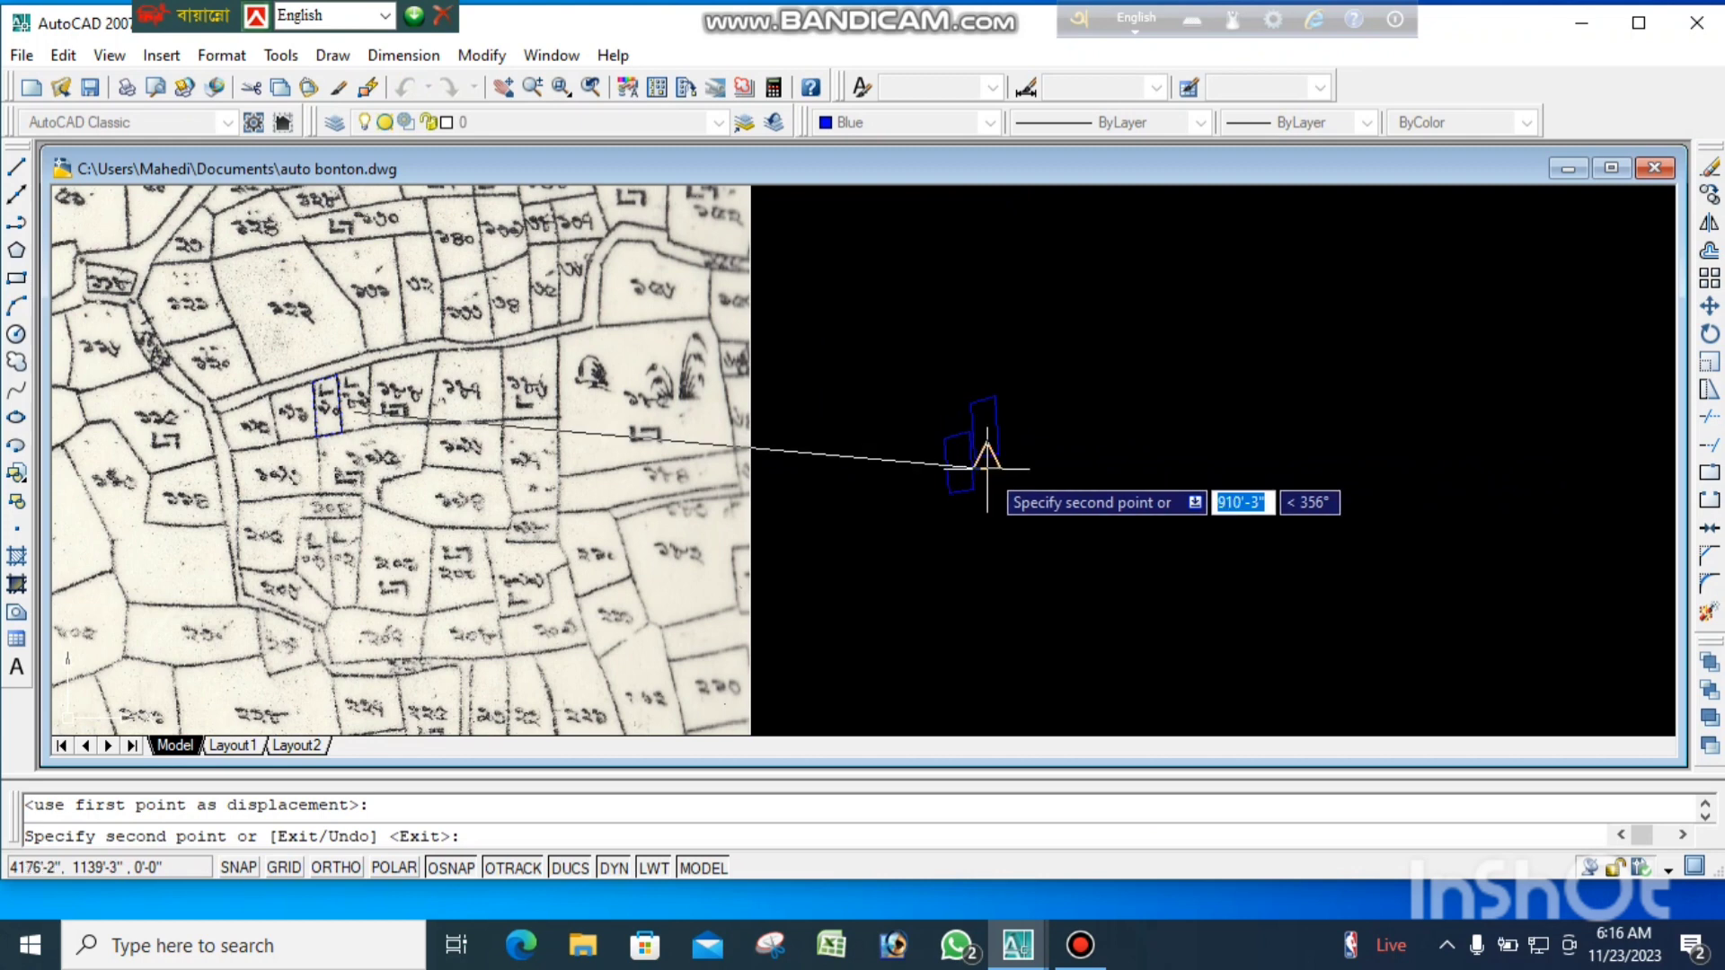
key("Escape")
- List the copied plot outline's properties to read its area
scroll(1008, 415, "up", 4)
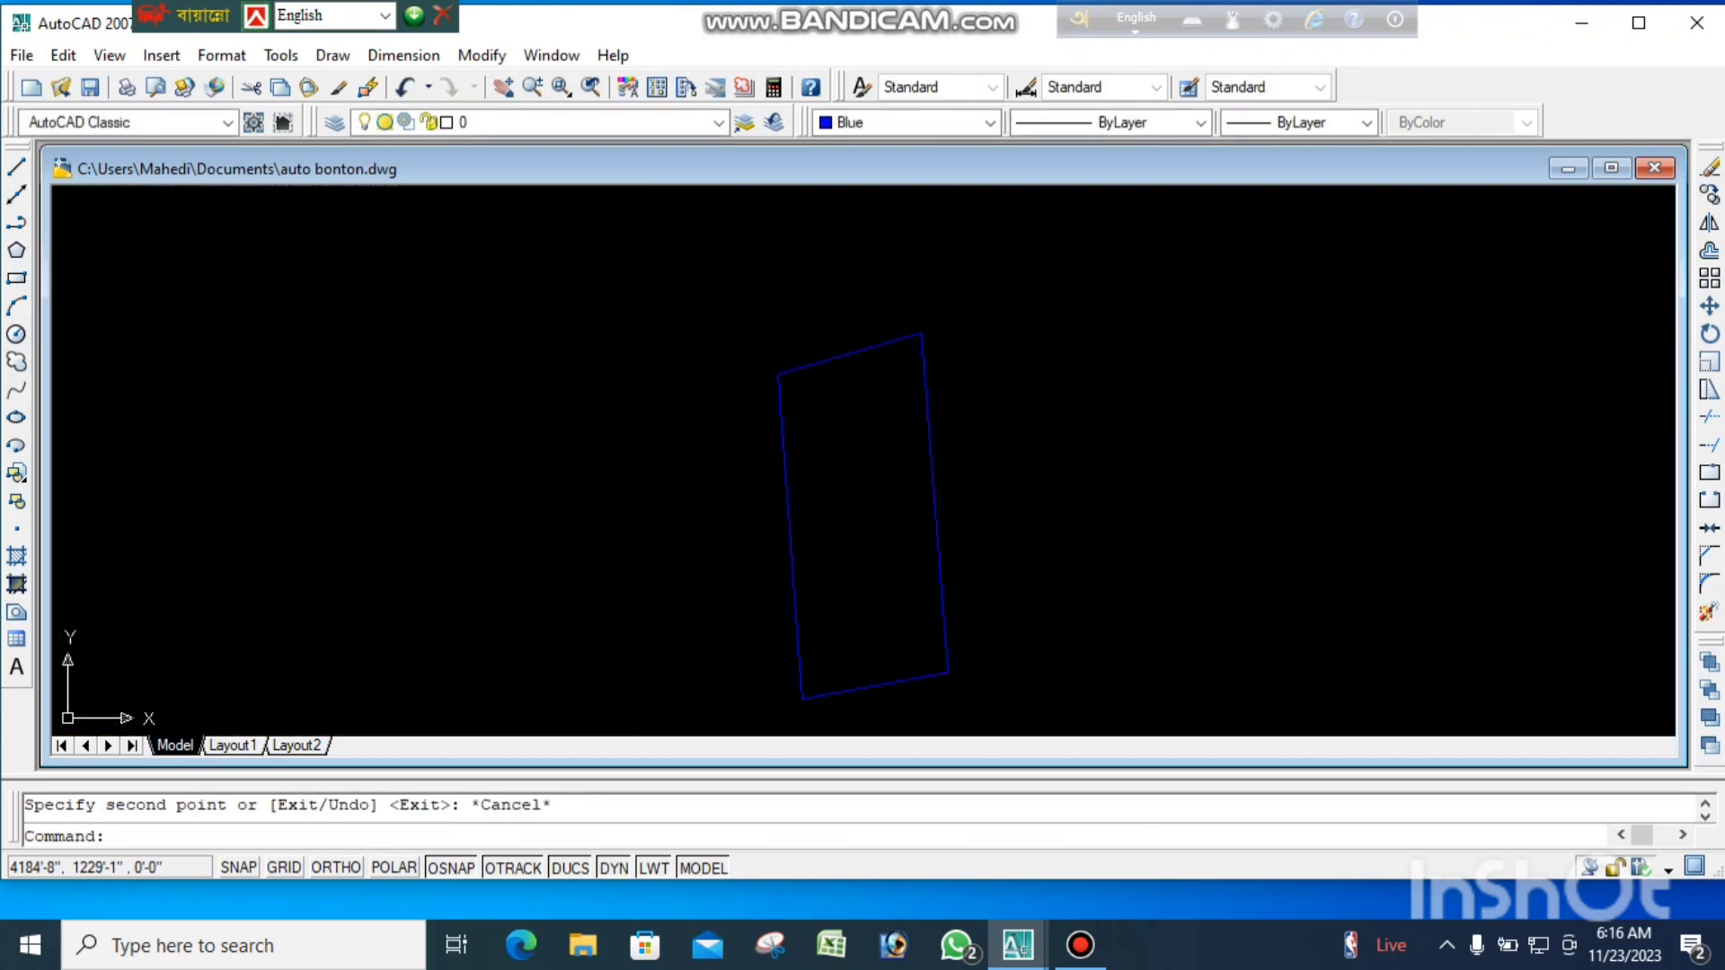
scroll(905, 318, "down", 2)
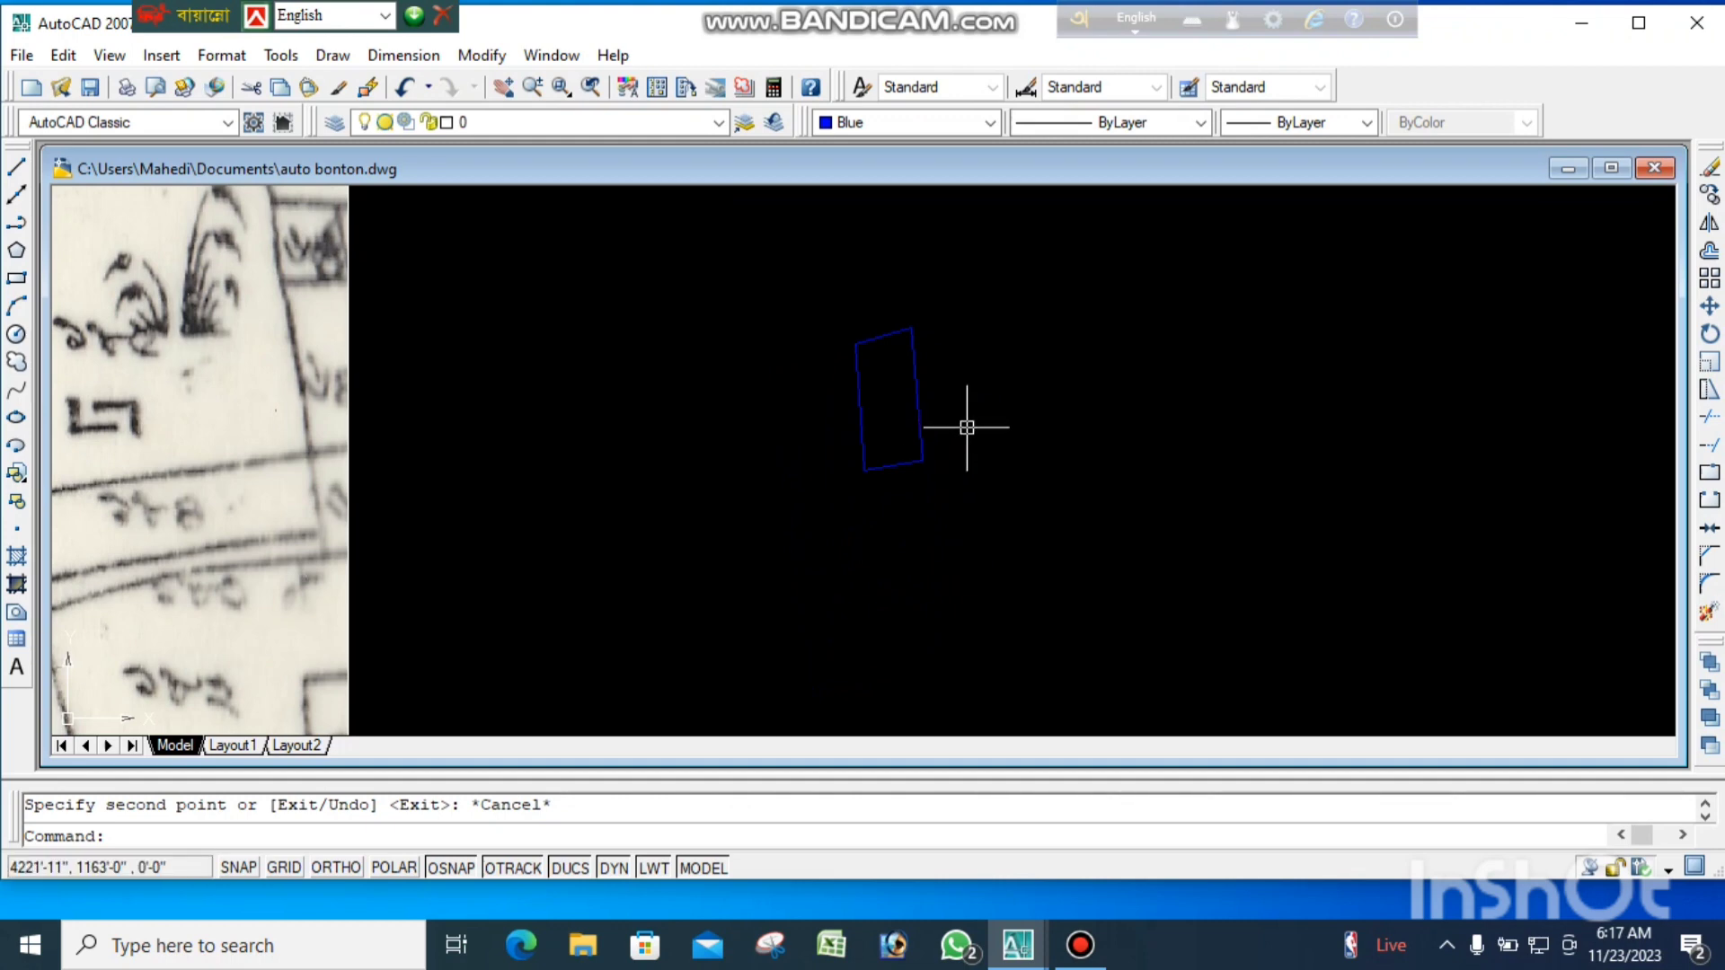
left_click(921, 426)
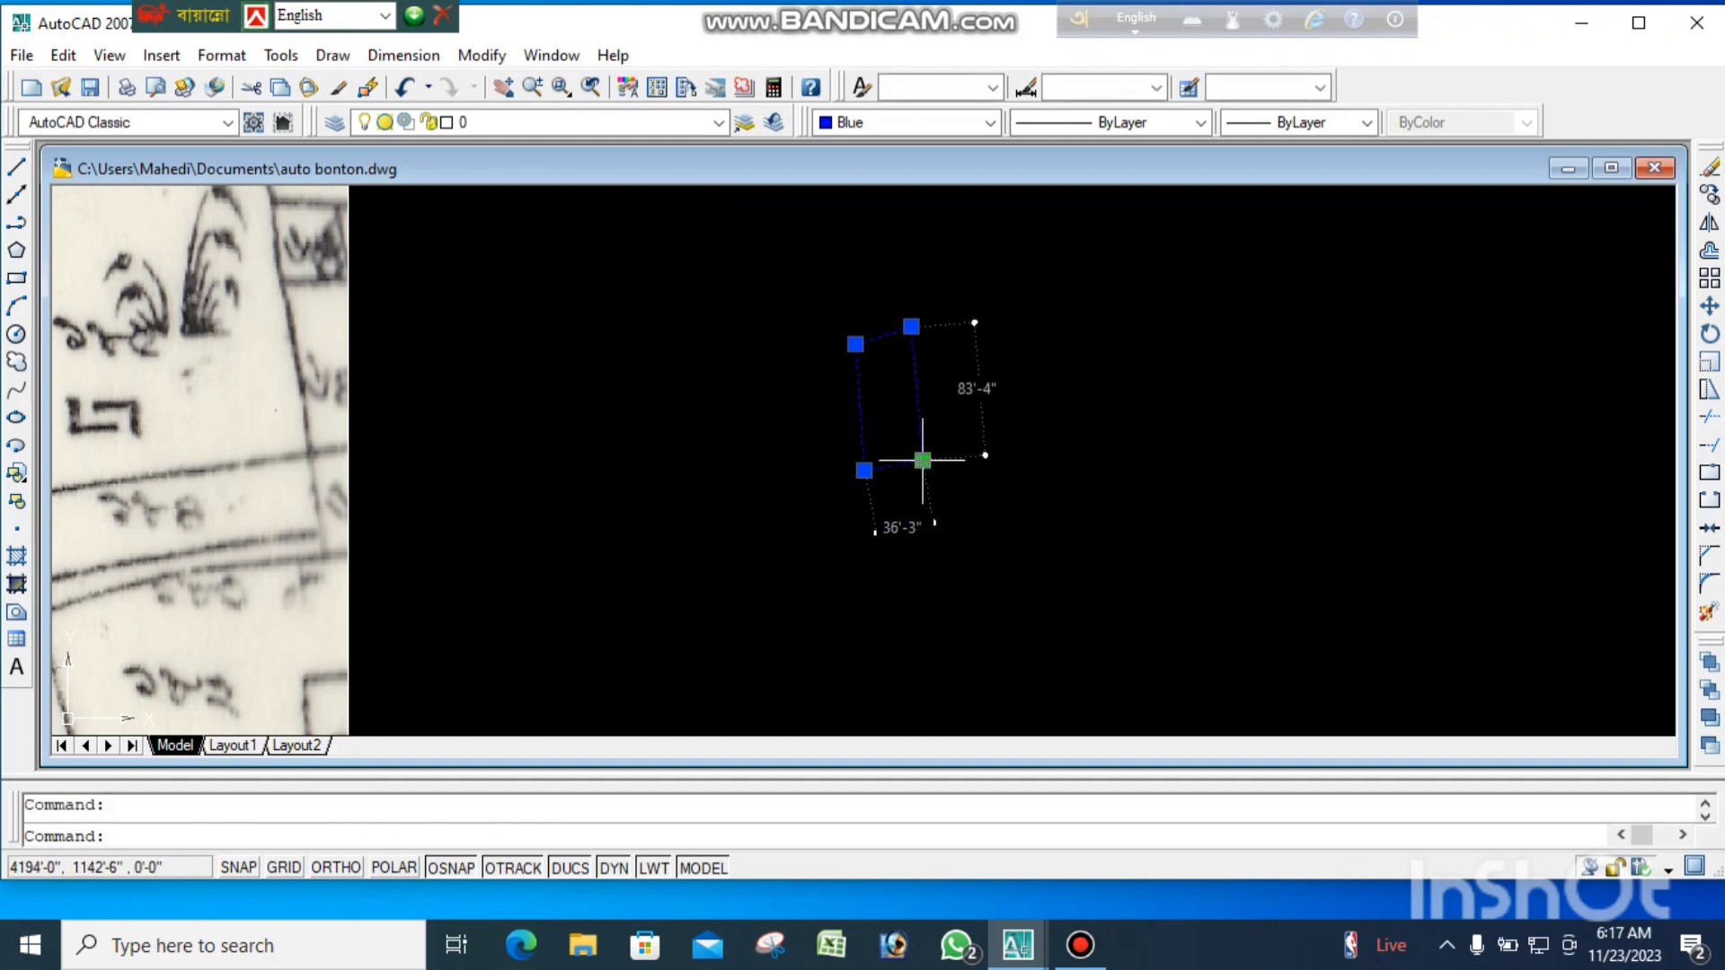
type("li")
key("Return")
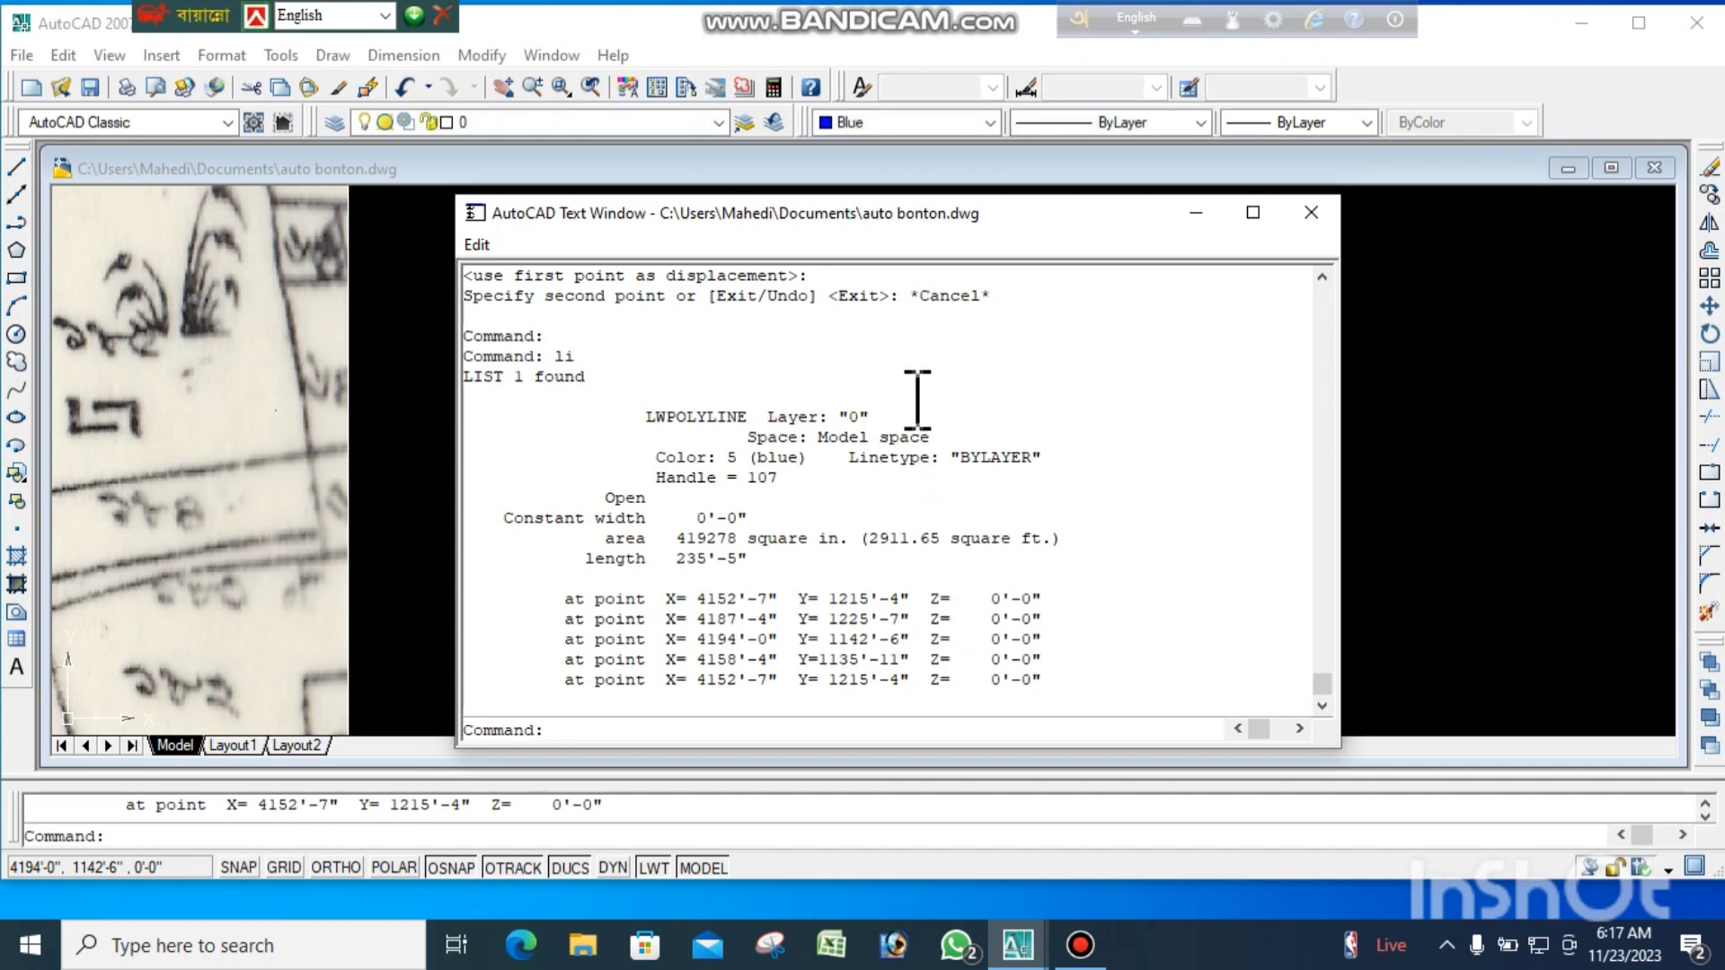
- Calculate one third of the plot area, 2911/3, in QuickCalc and close the calculator
left_click(776, 87)
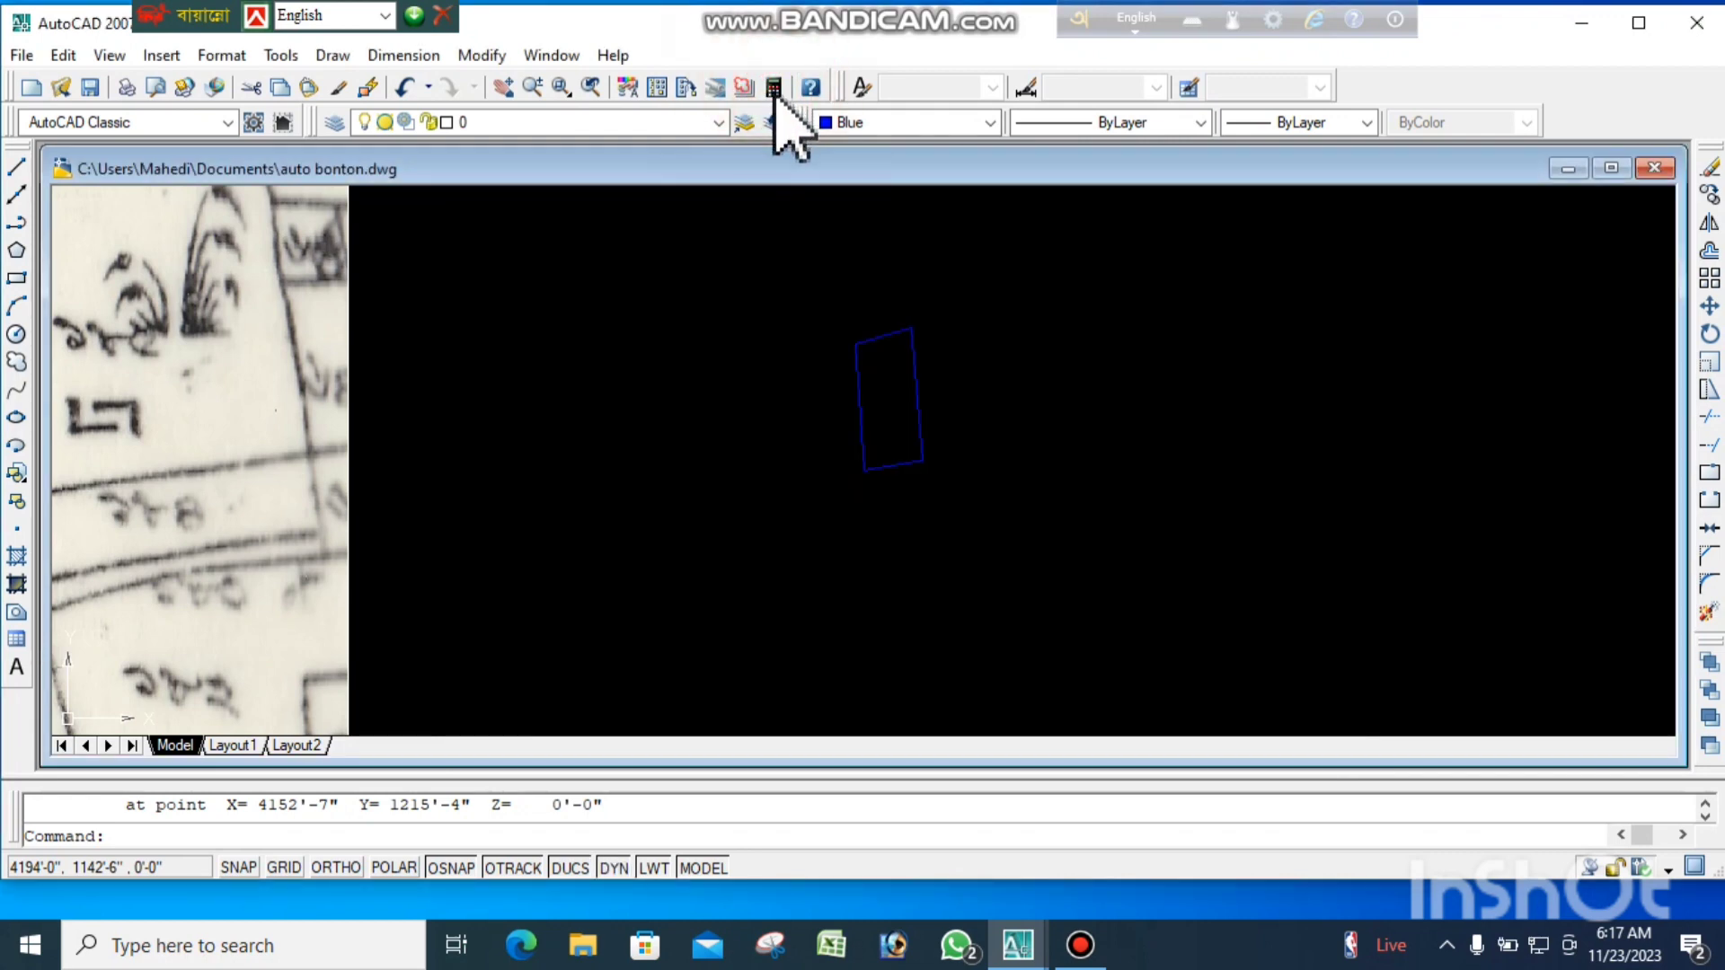
left_click(774, 89)
type("2911/3")
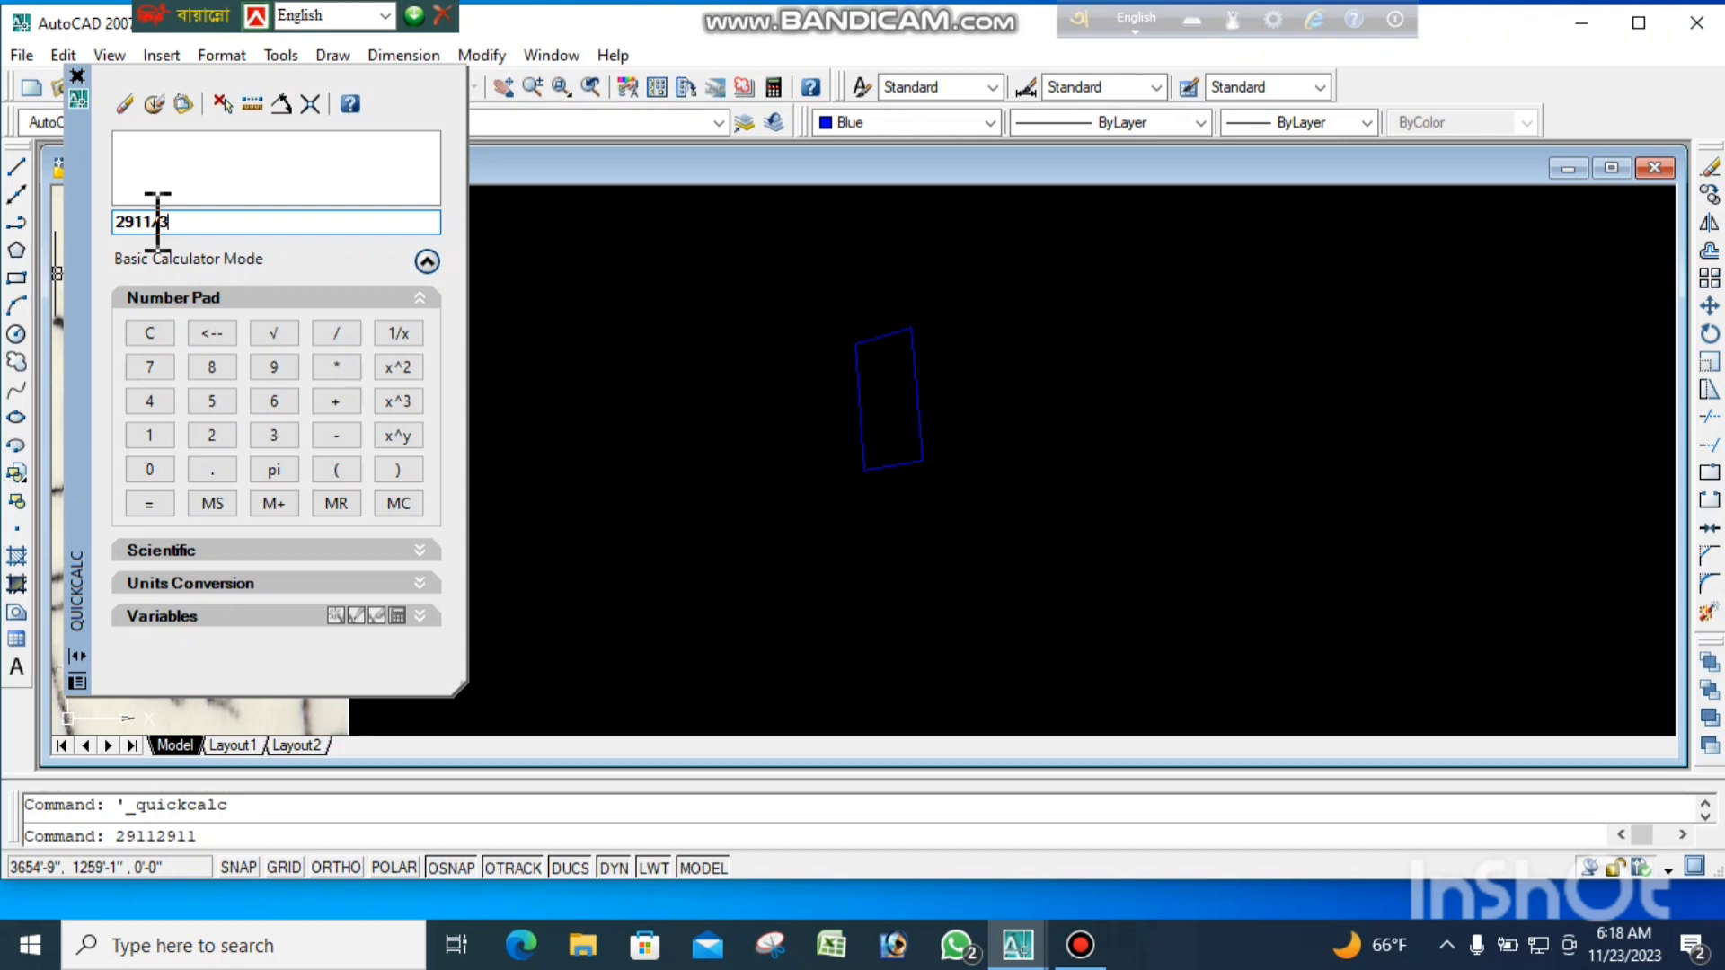
key("Return")
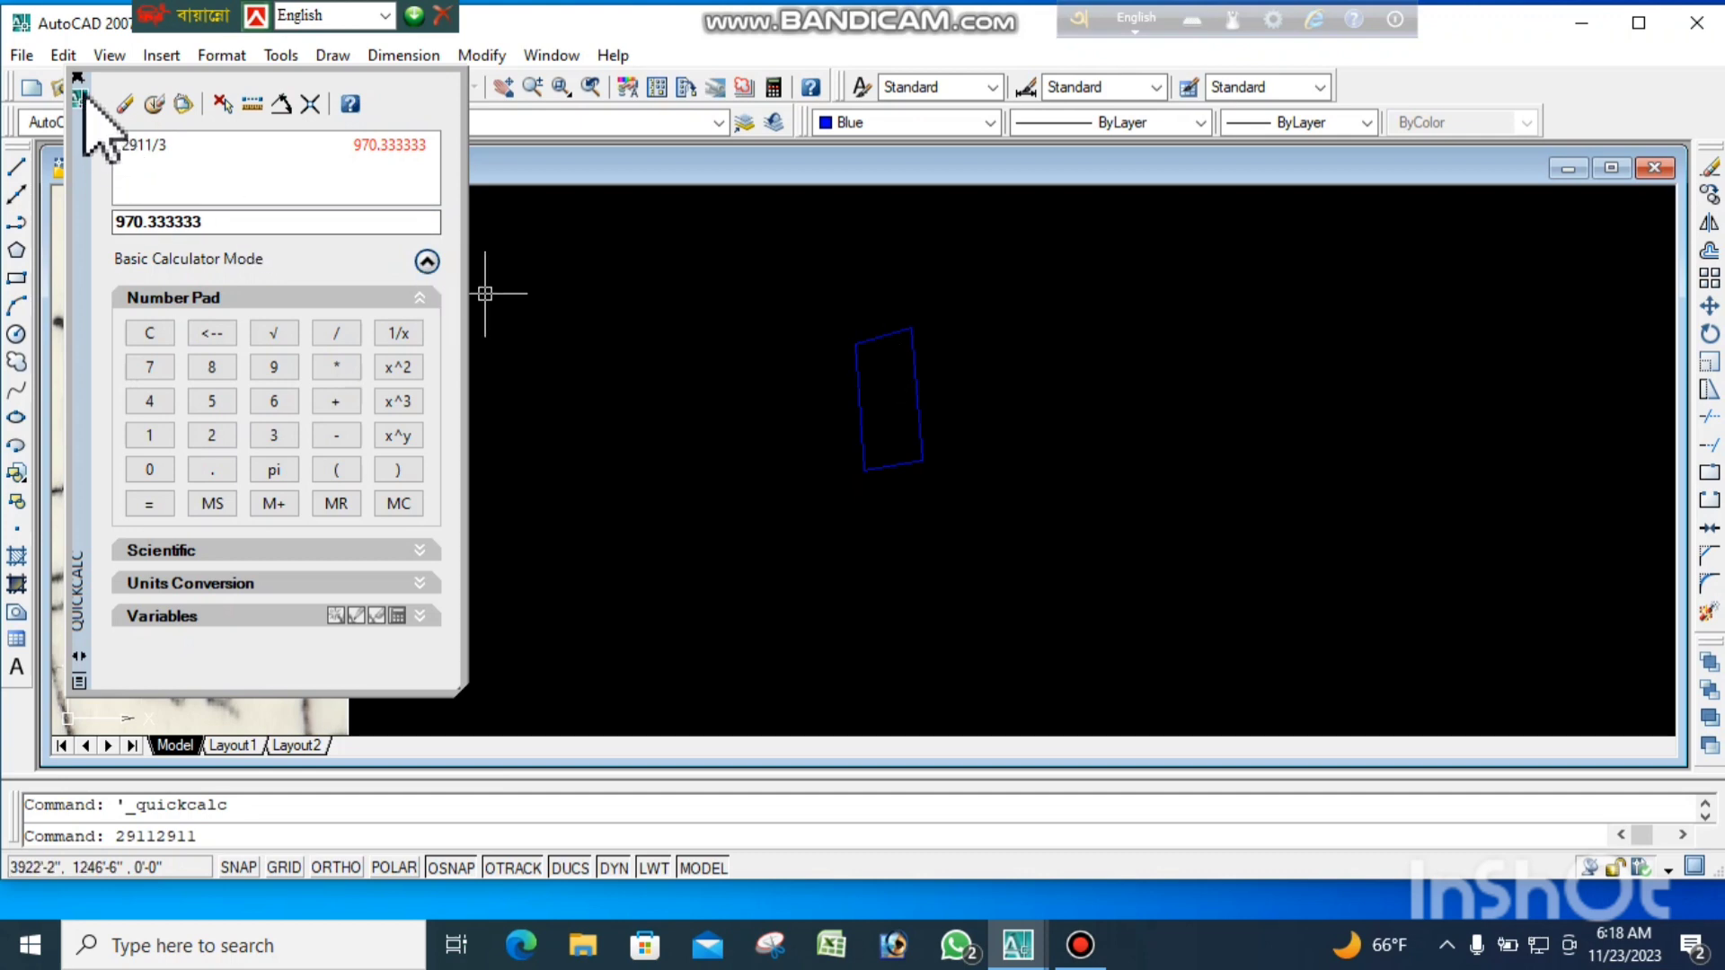
left_click(78, 79)
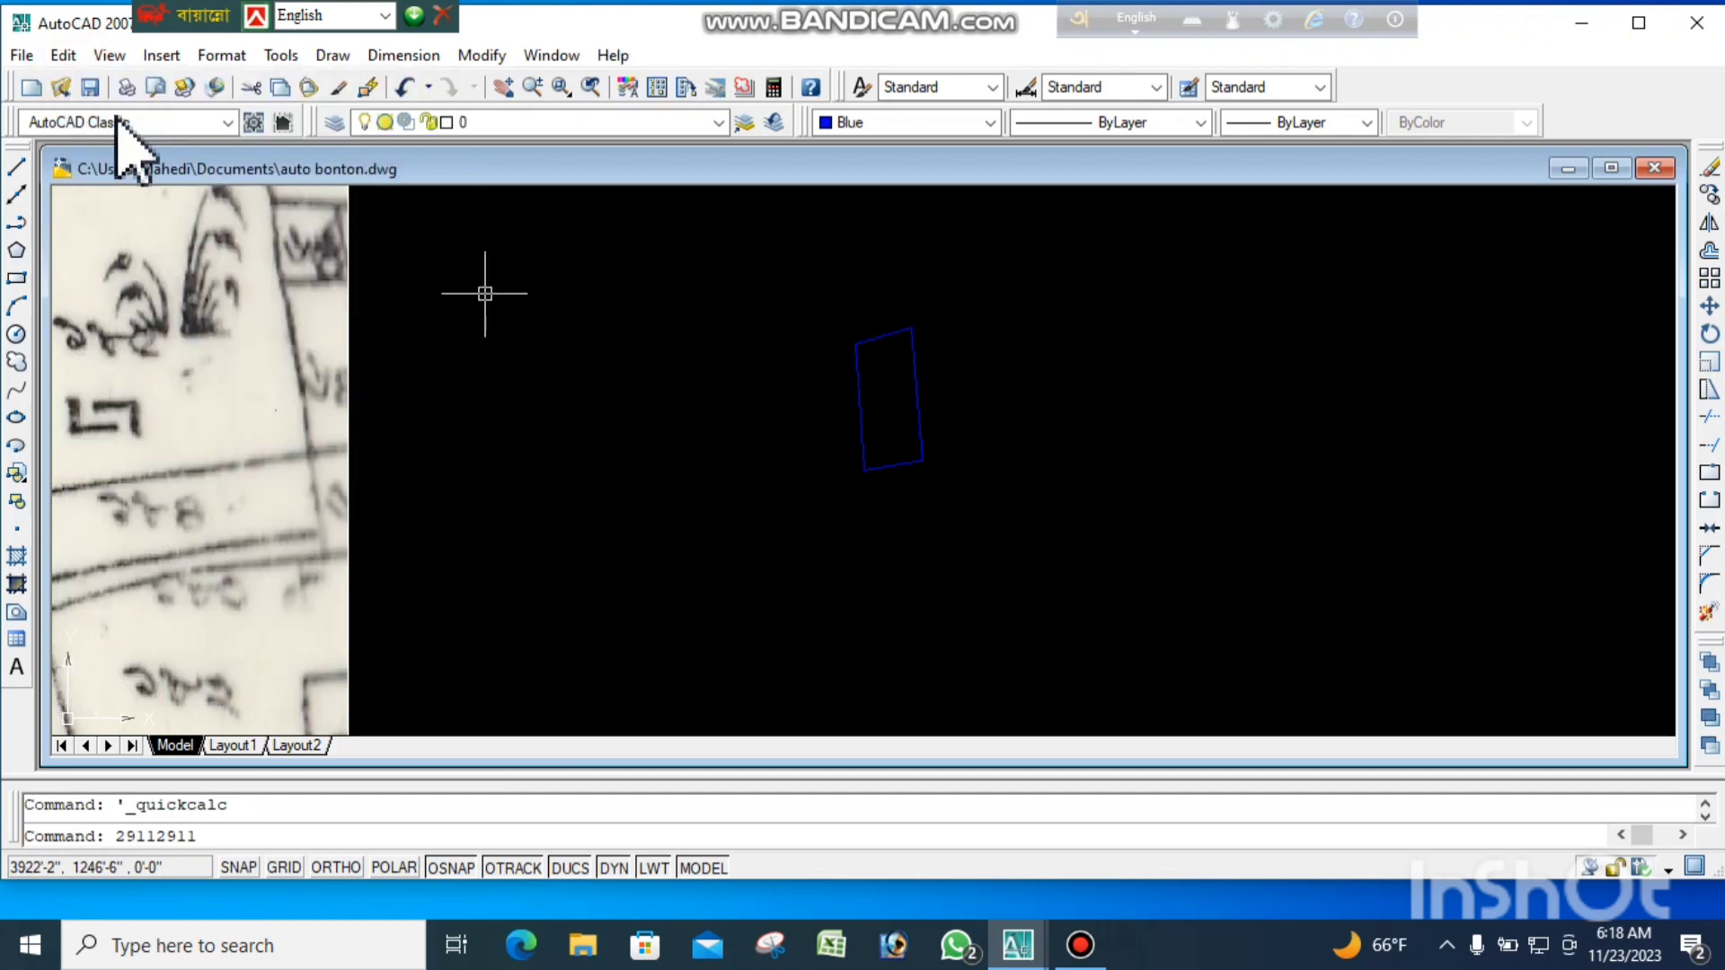
scroll(923, 413, "up", 2)
scroll(923, 413, "up", 3)
scroll(946, 420, "down", 3)
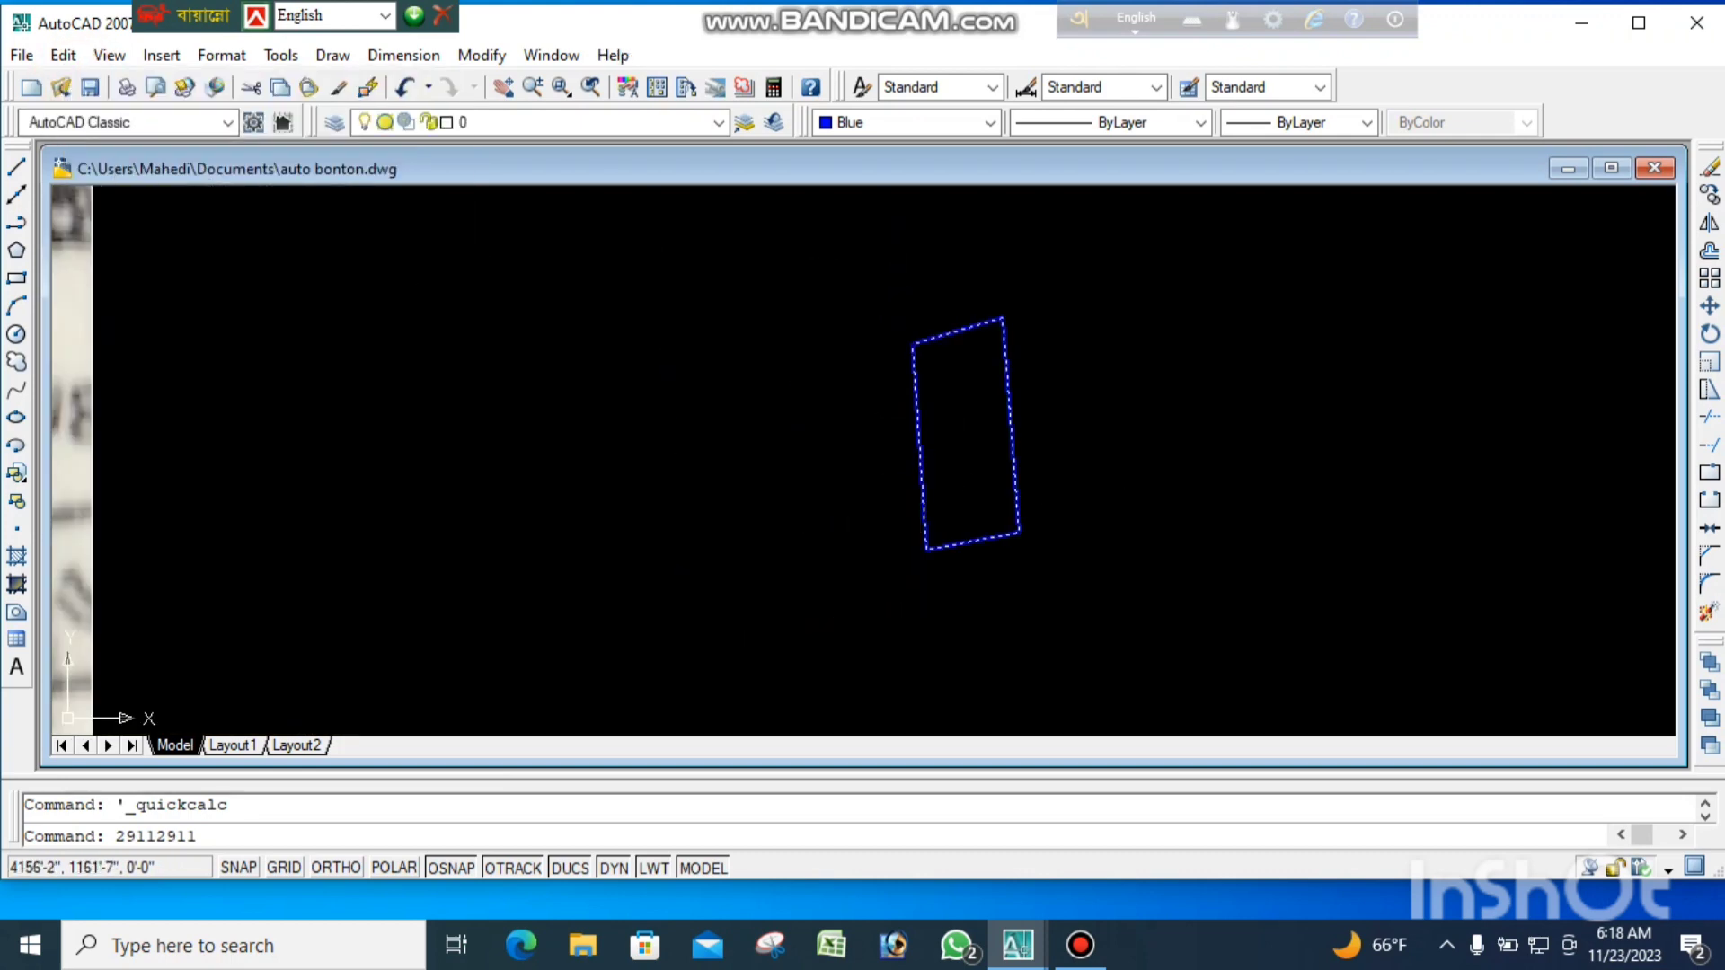
scroll(1024, 455, "up", 3)
scroll(1132, 464, "down", 2)
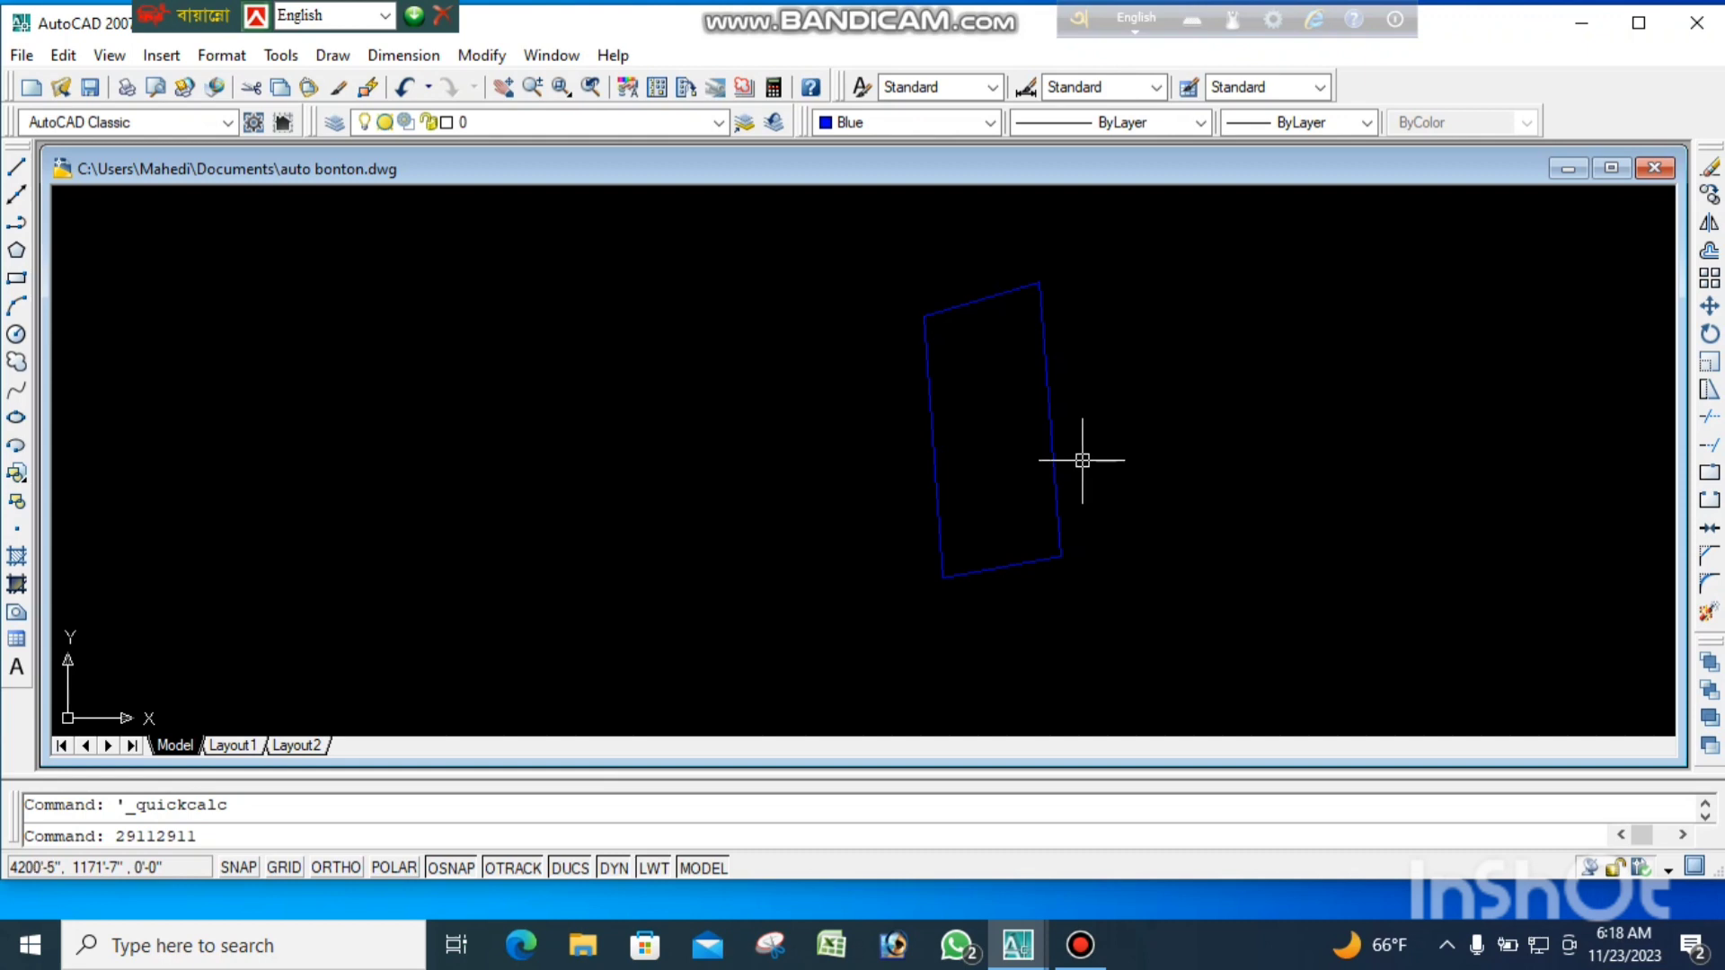
- Draw a slightly sloping dividing polyline about 107'-2" long across the upper part of the copied plot, overshooting both long sides
left_click(16, 222)
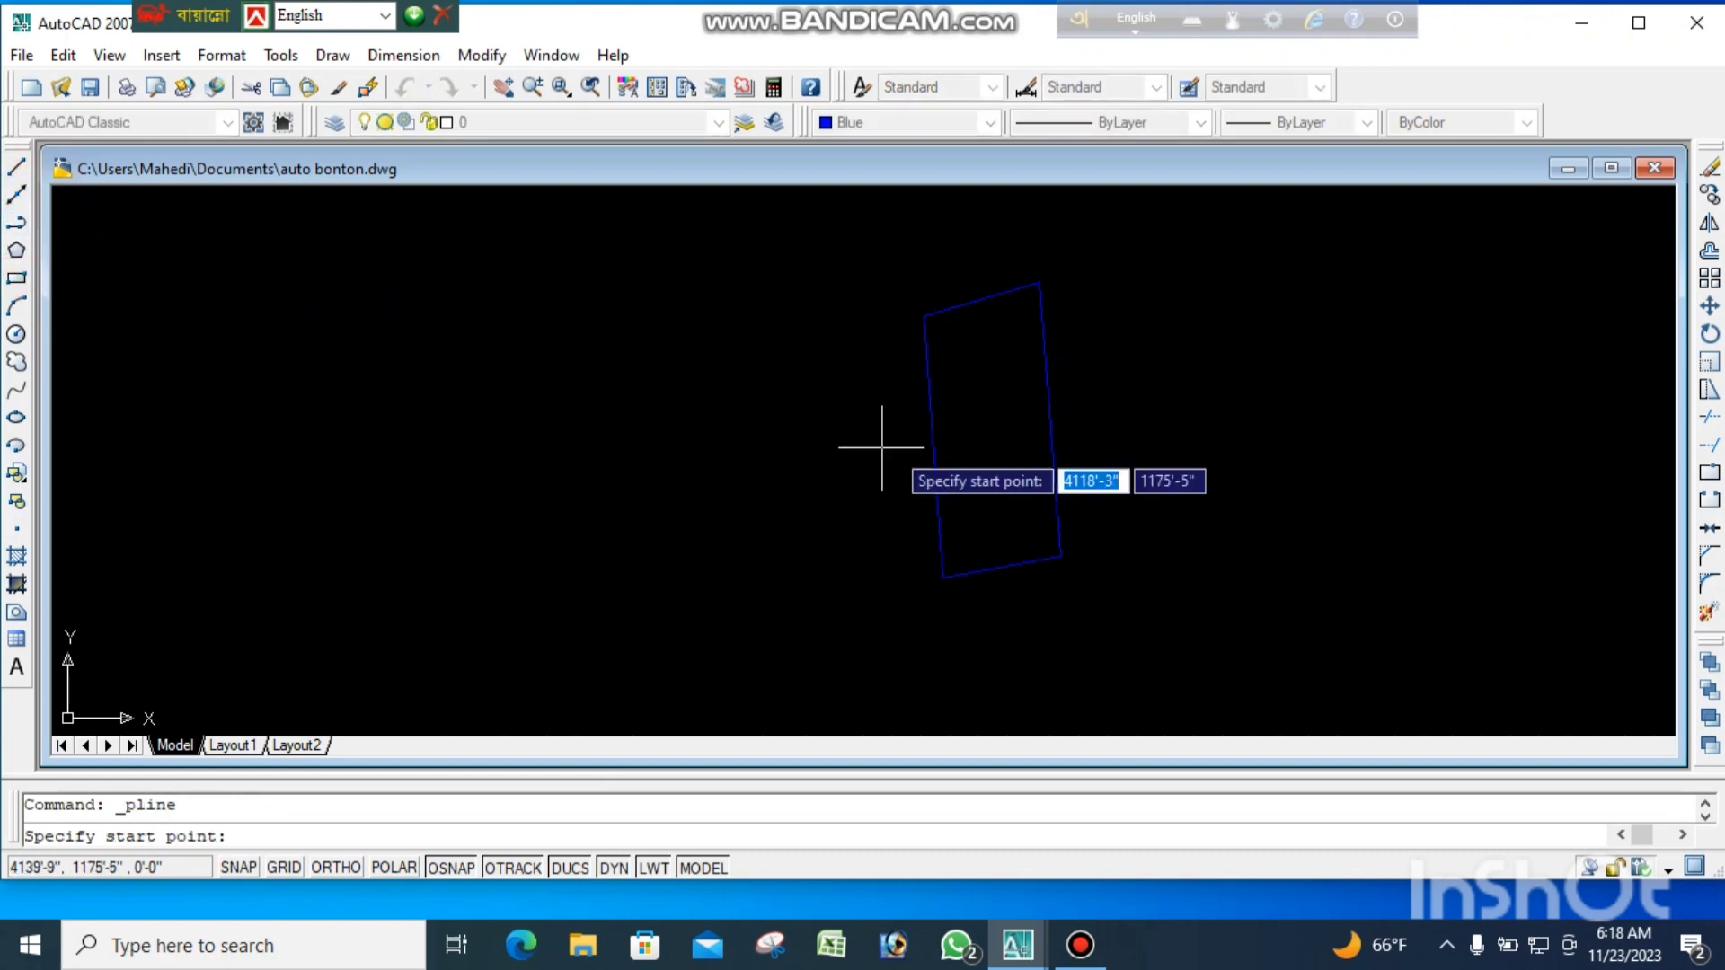
left_click(834, 401)
scroll(1158, 375, "up", 2)
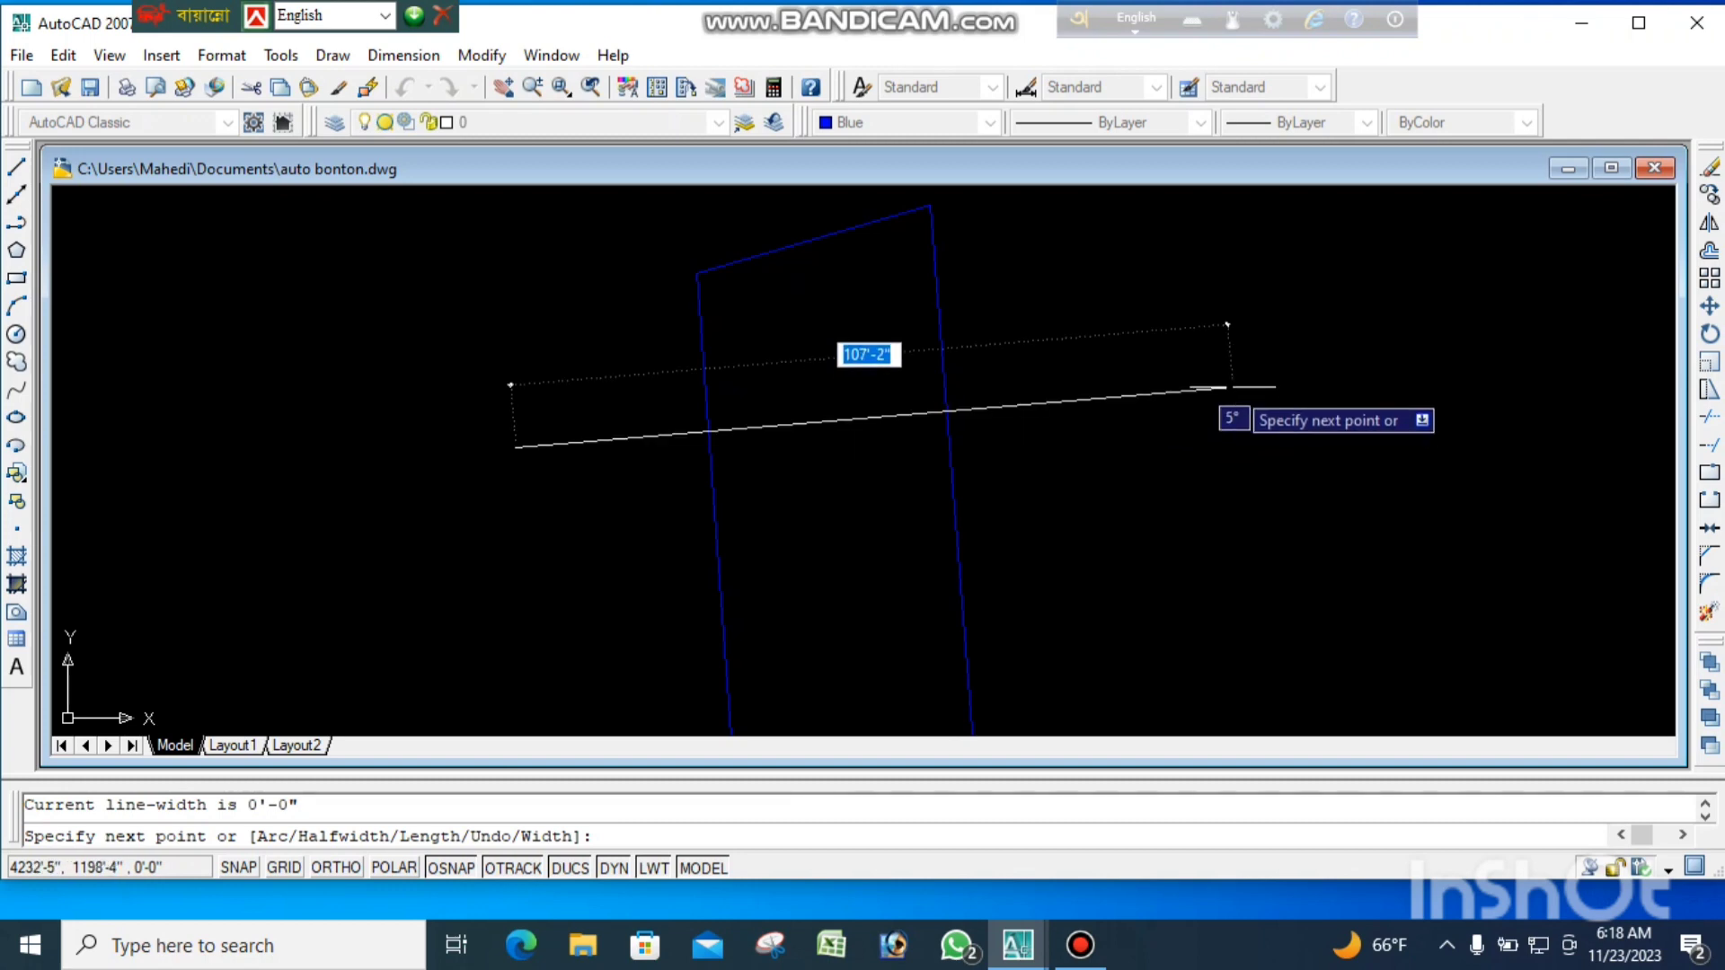
left_click(1227, 387)
right_click(1194, 305)
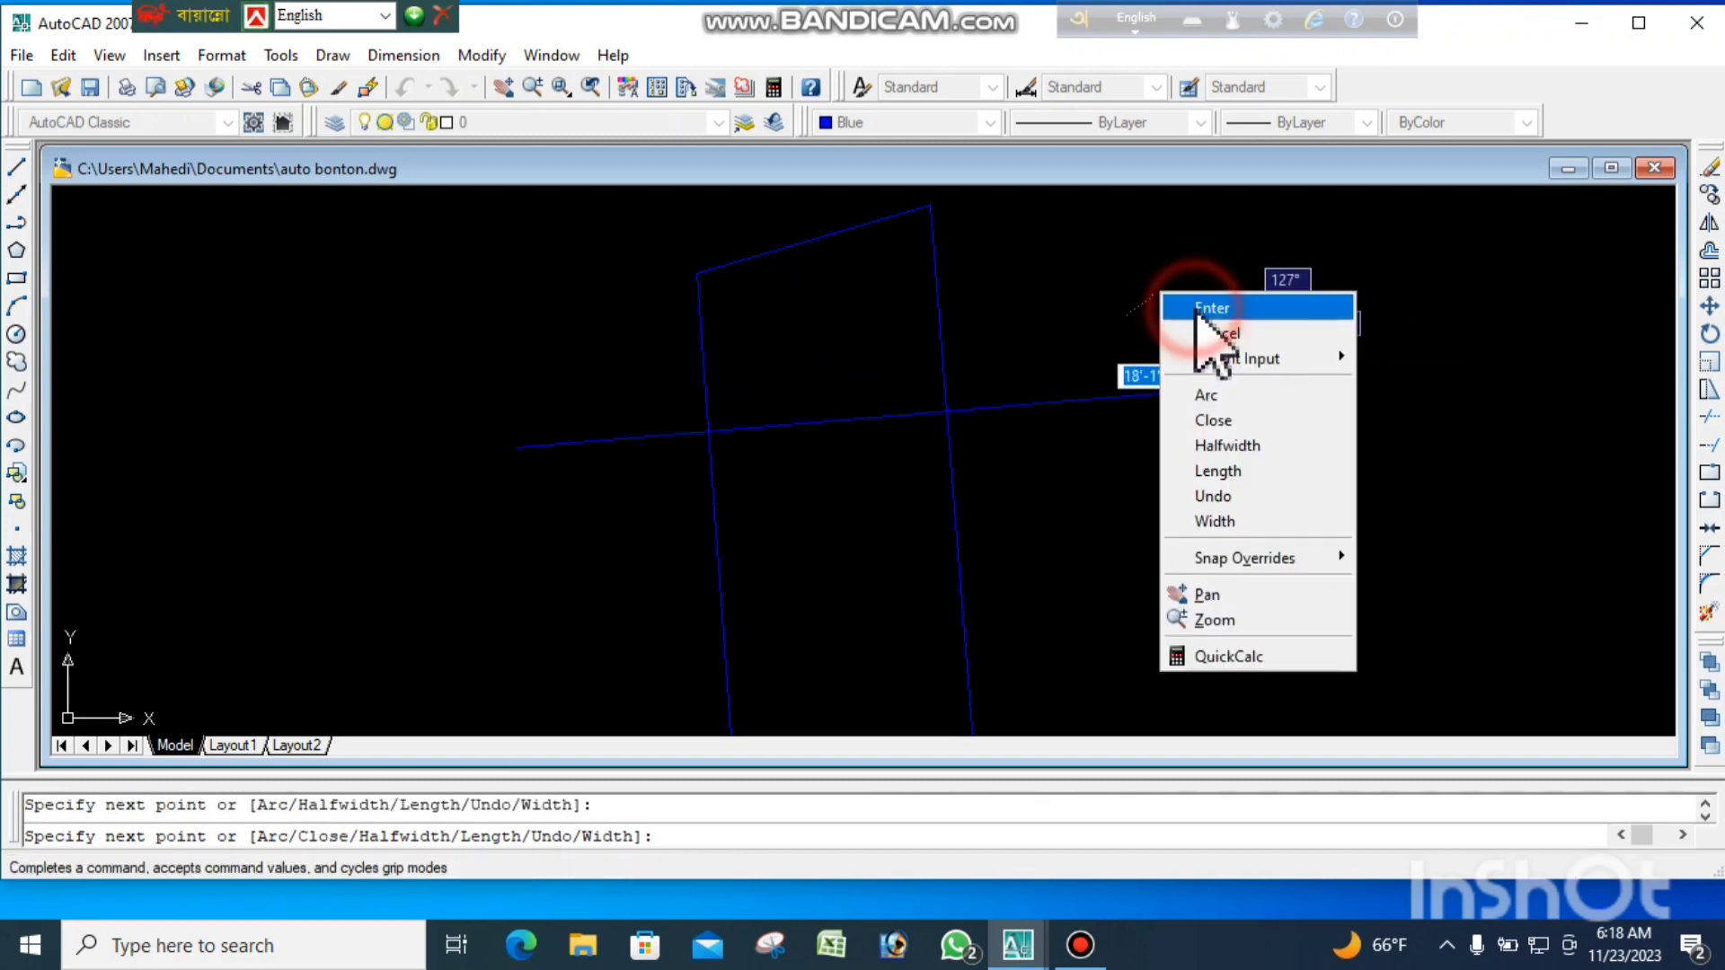
left_click(1194, 307)
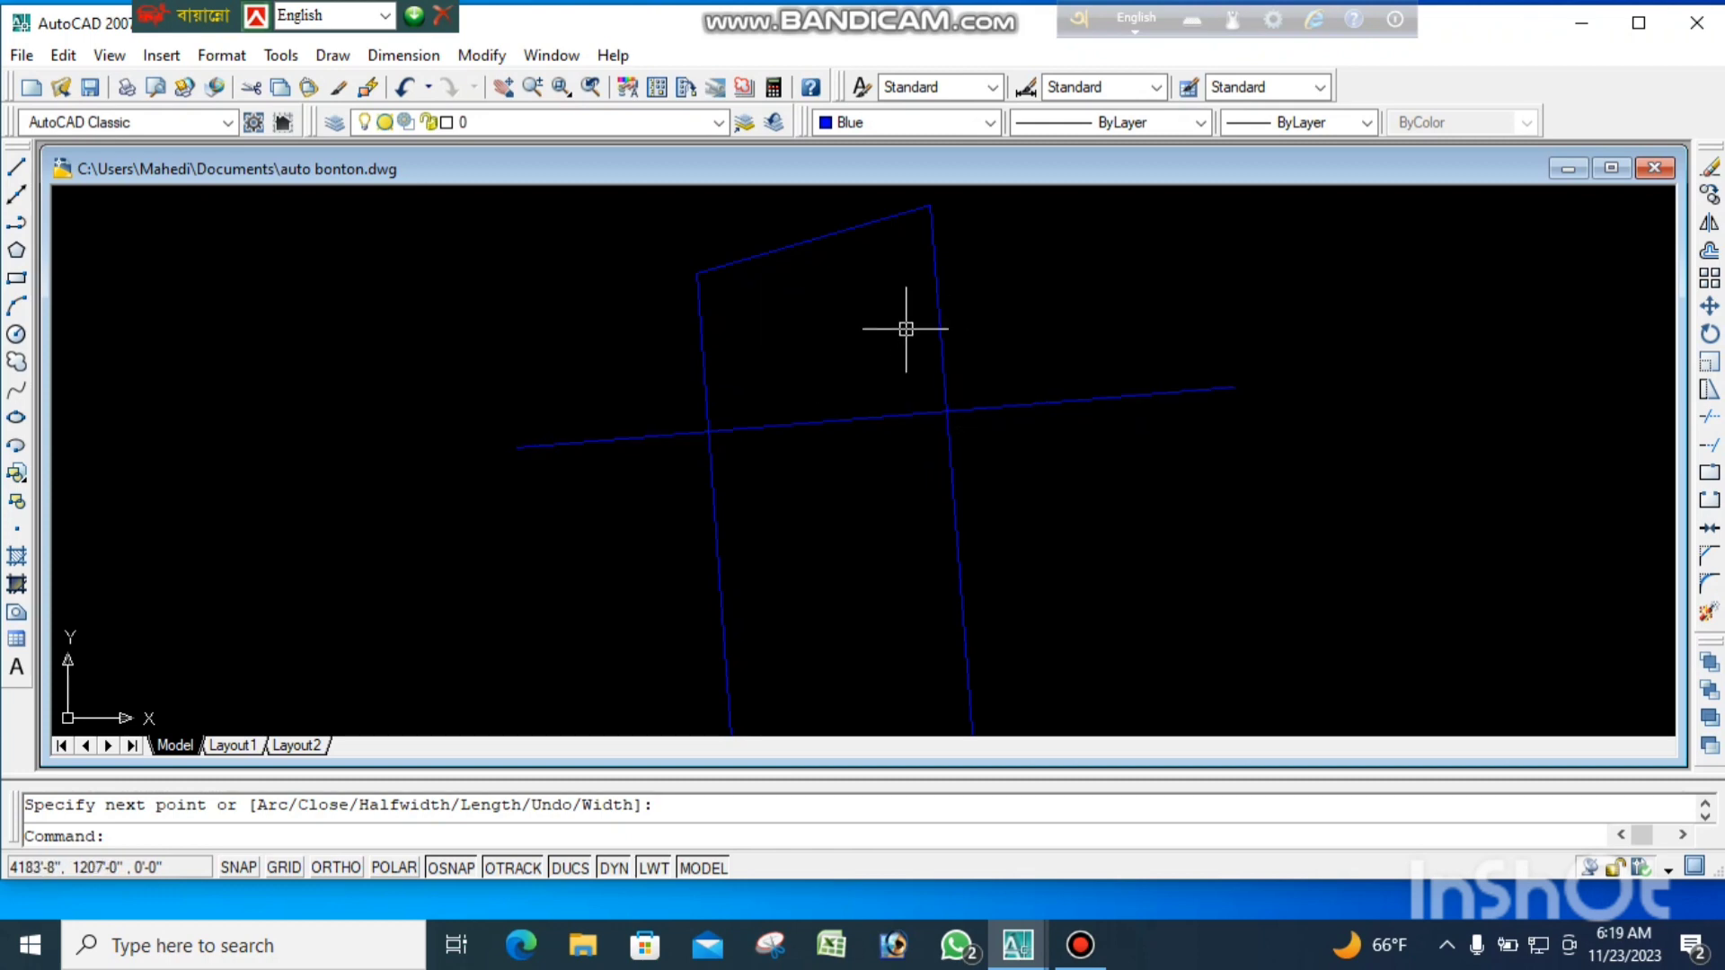
- Run the cd area-division routine with the plot outline as closed polyline, the crossing line as divider and the area above it as the side
scroll(903, 330, "down", 4)
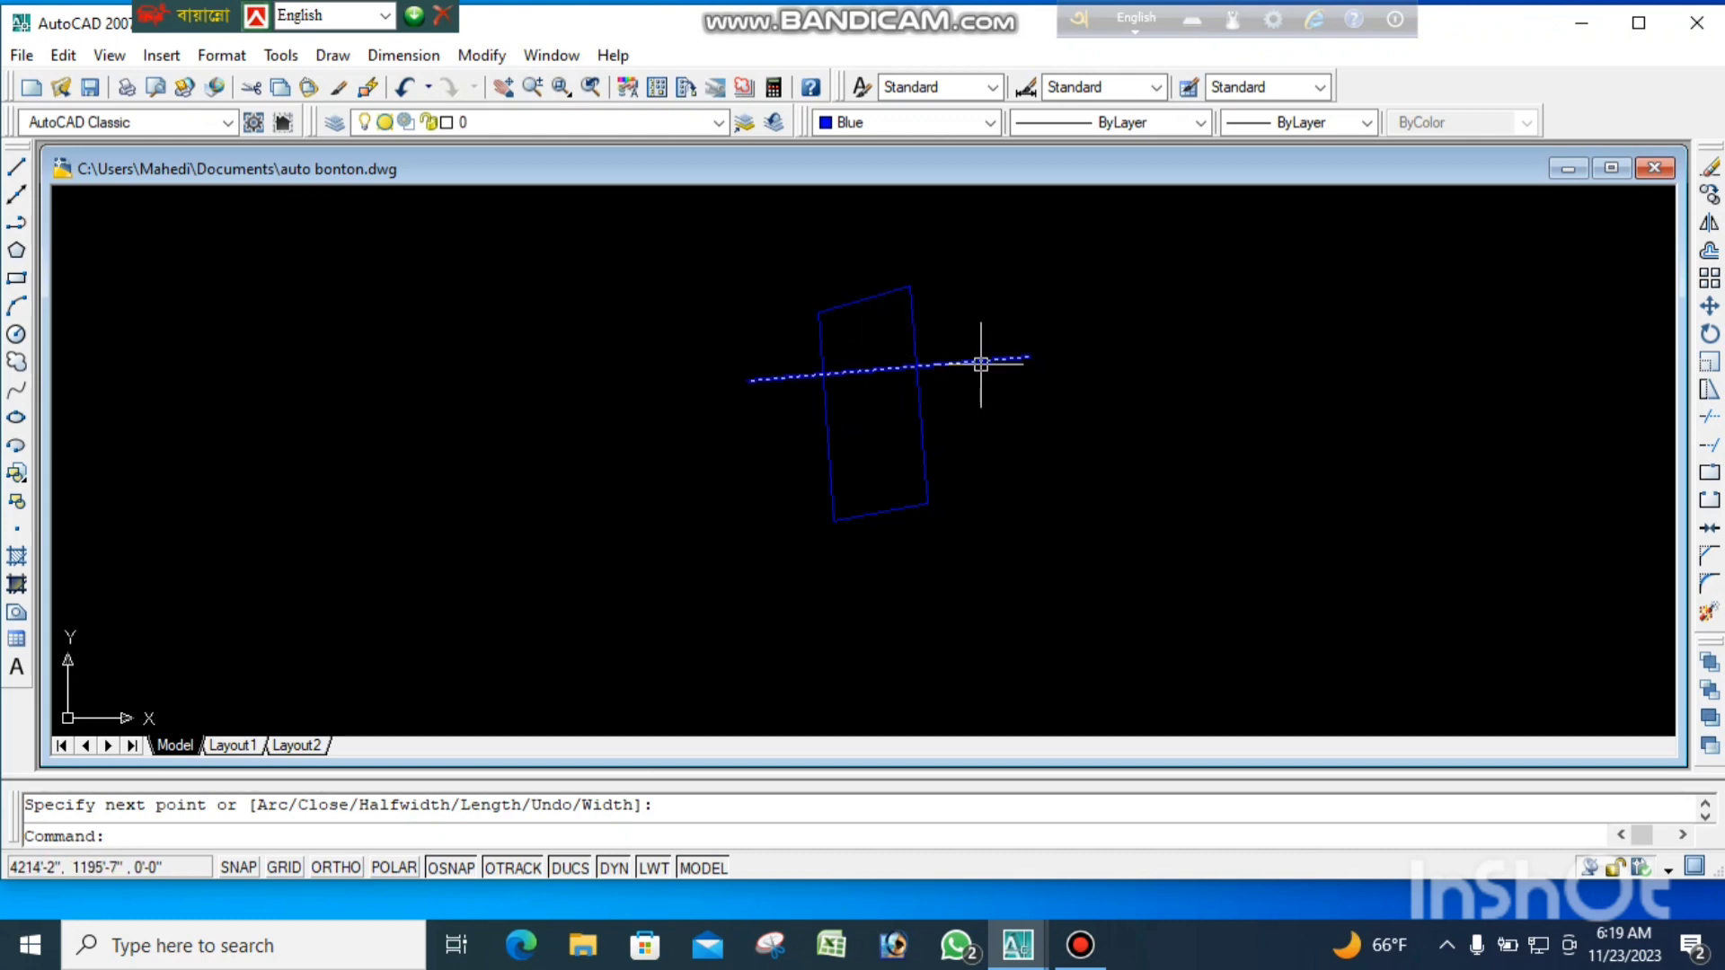
type("cd")
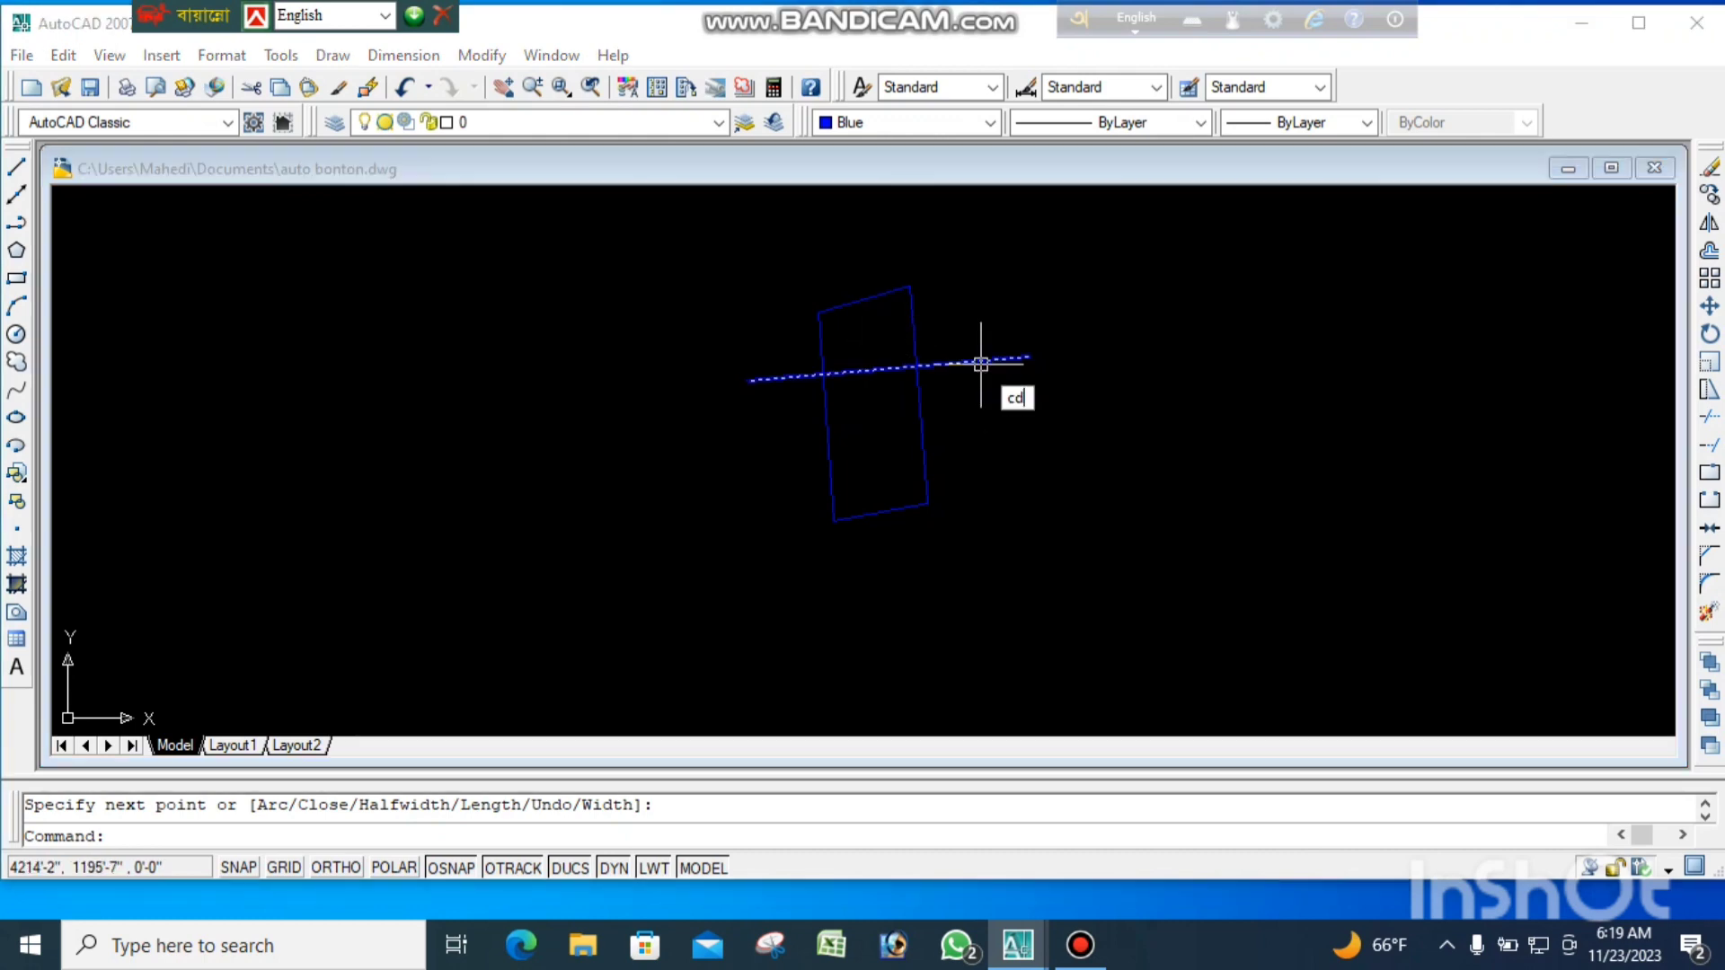
key("Return")
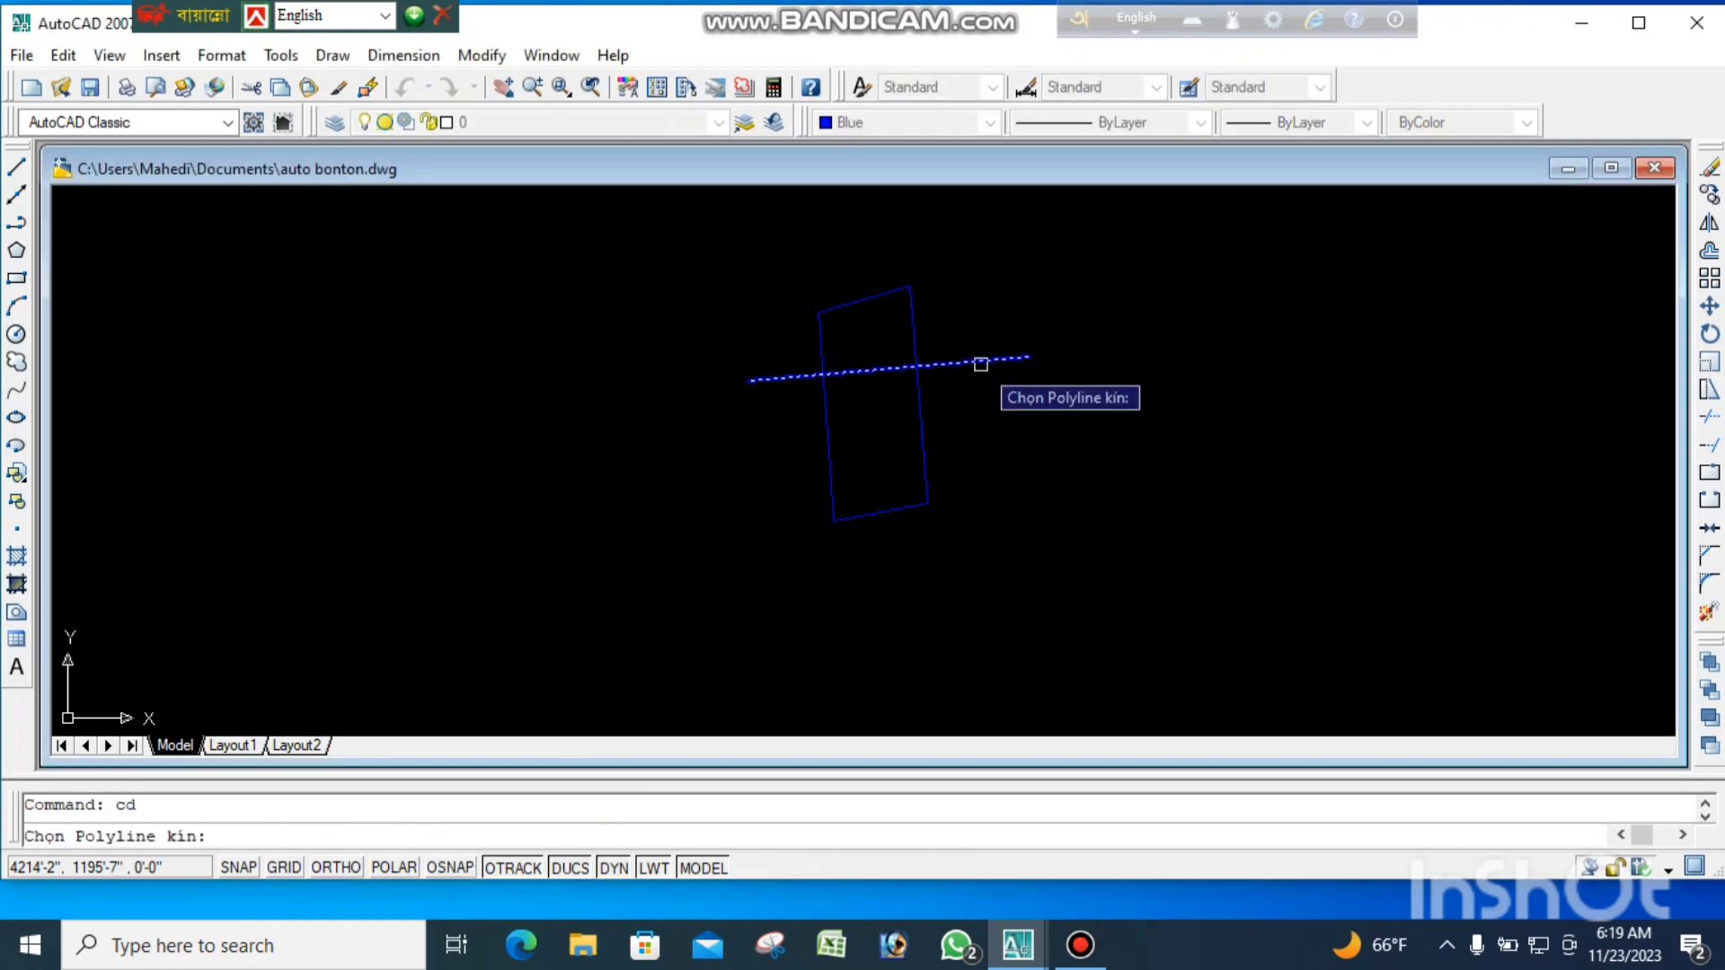
left_click(920, 417)
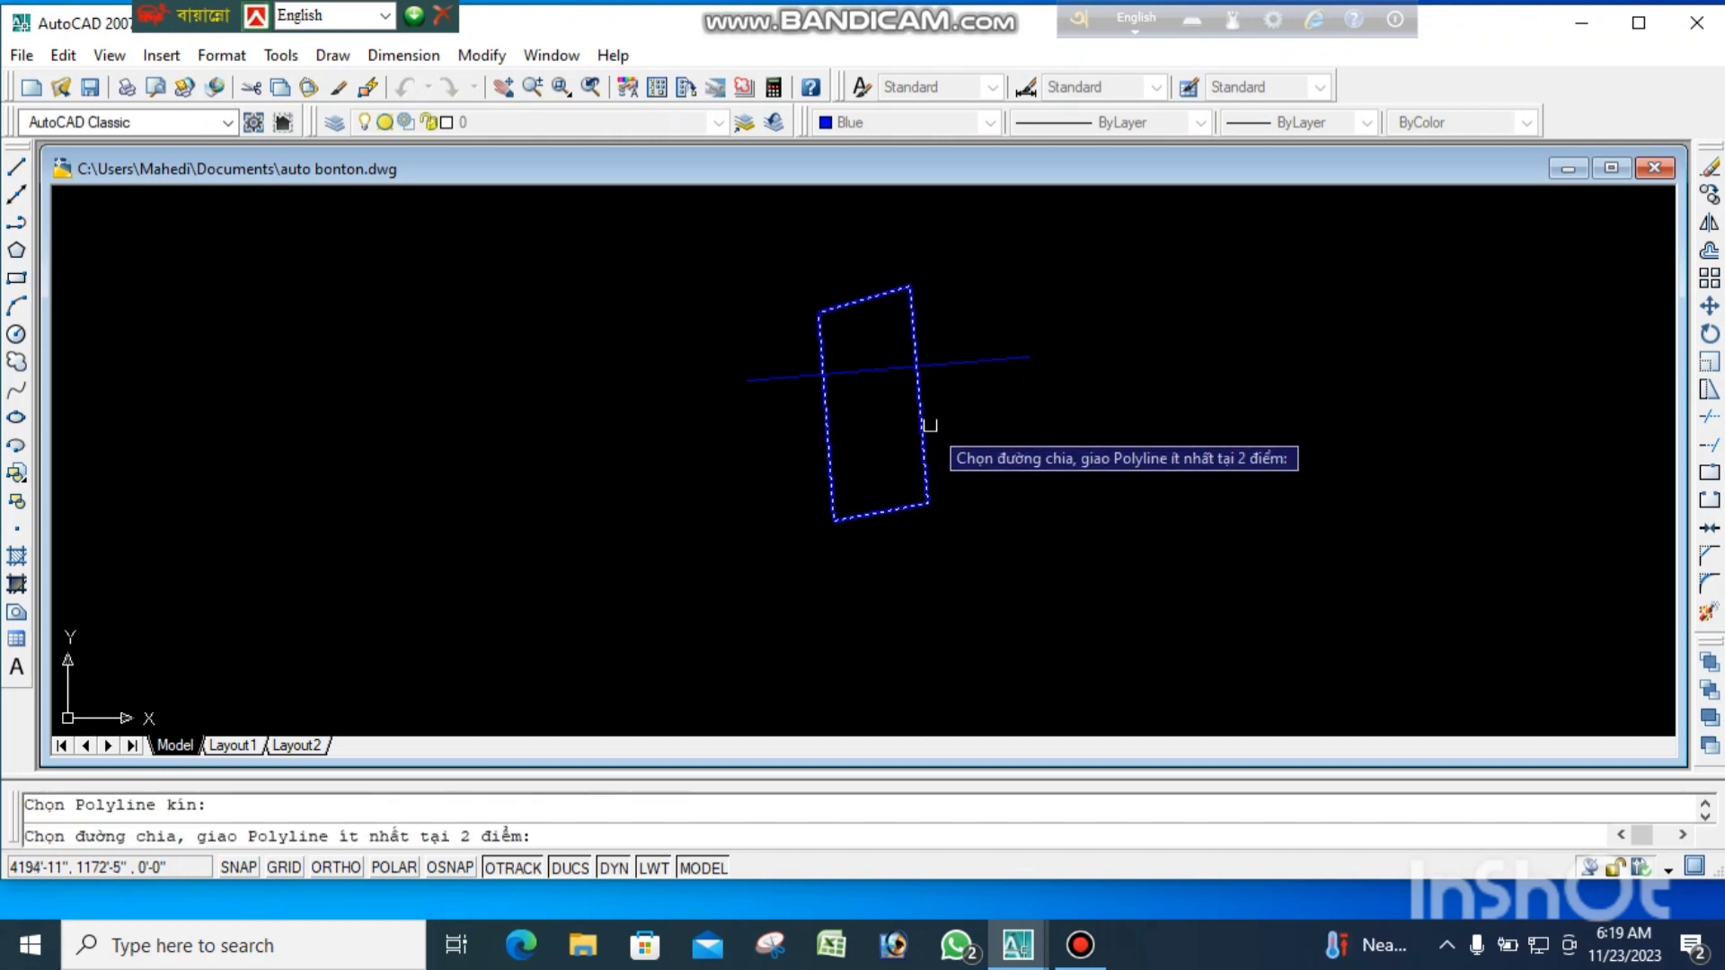
left_click(942, 366)
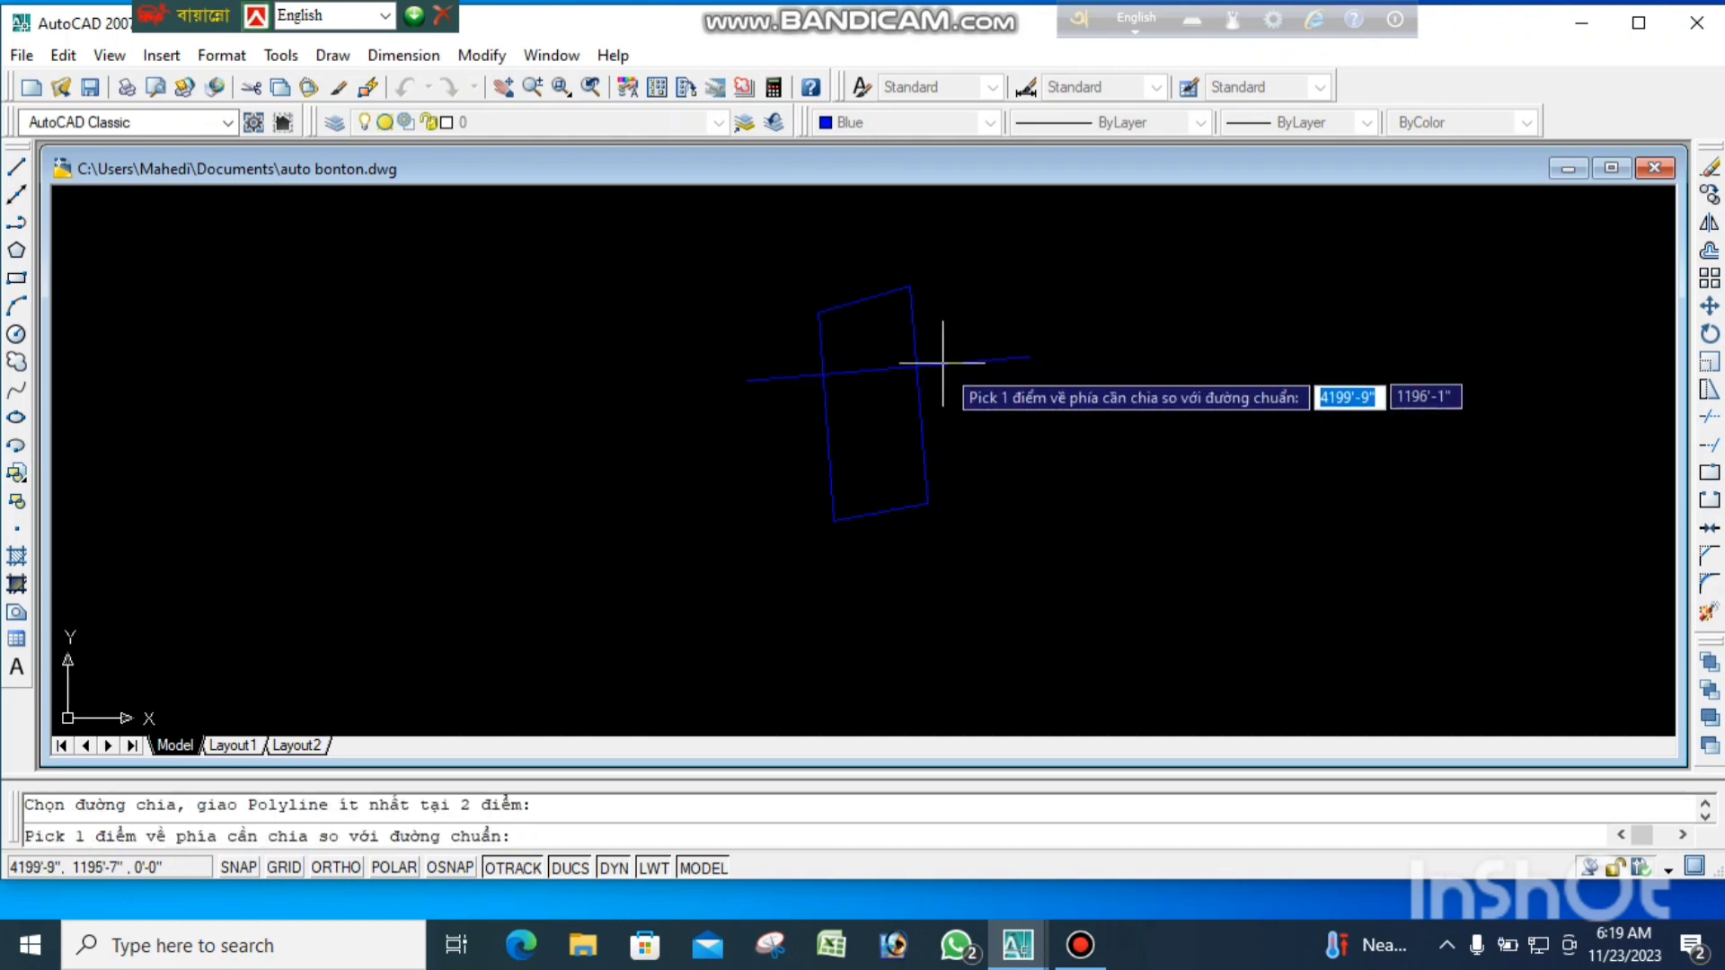
left_click(860, 329)
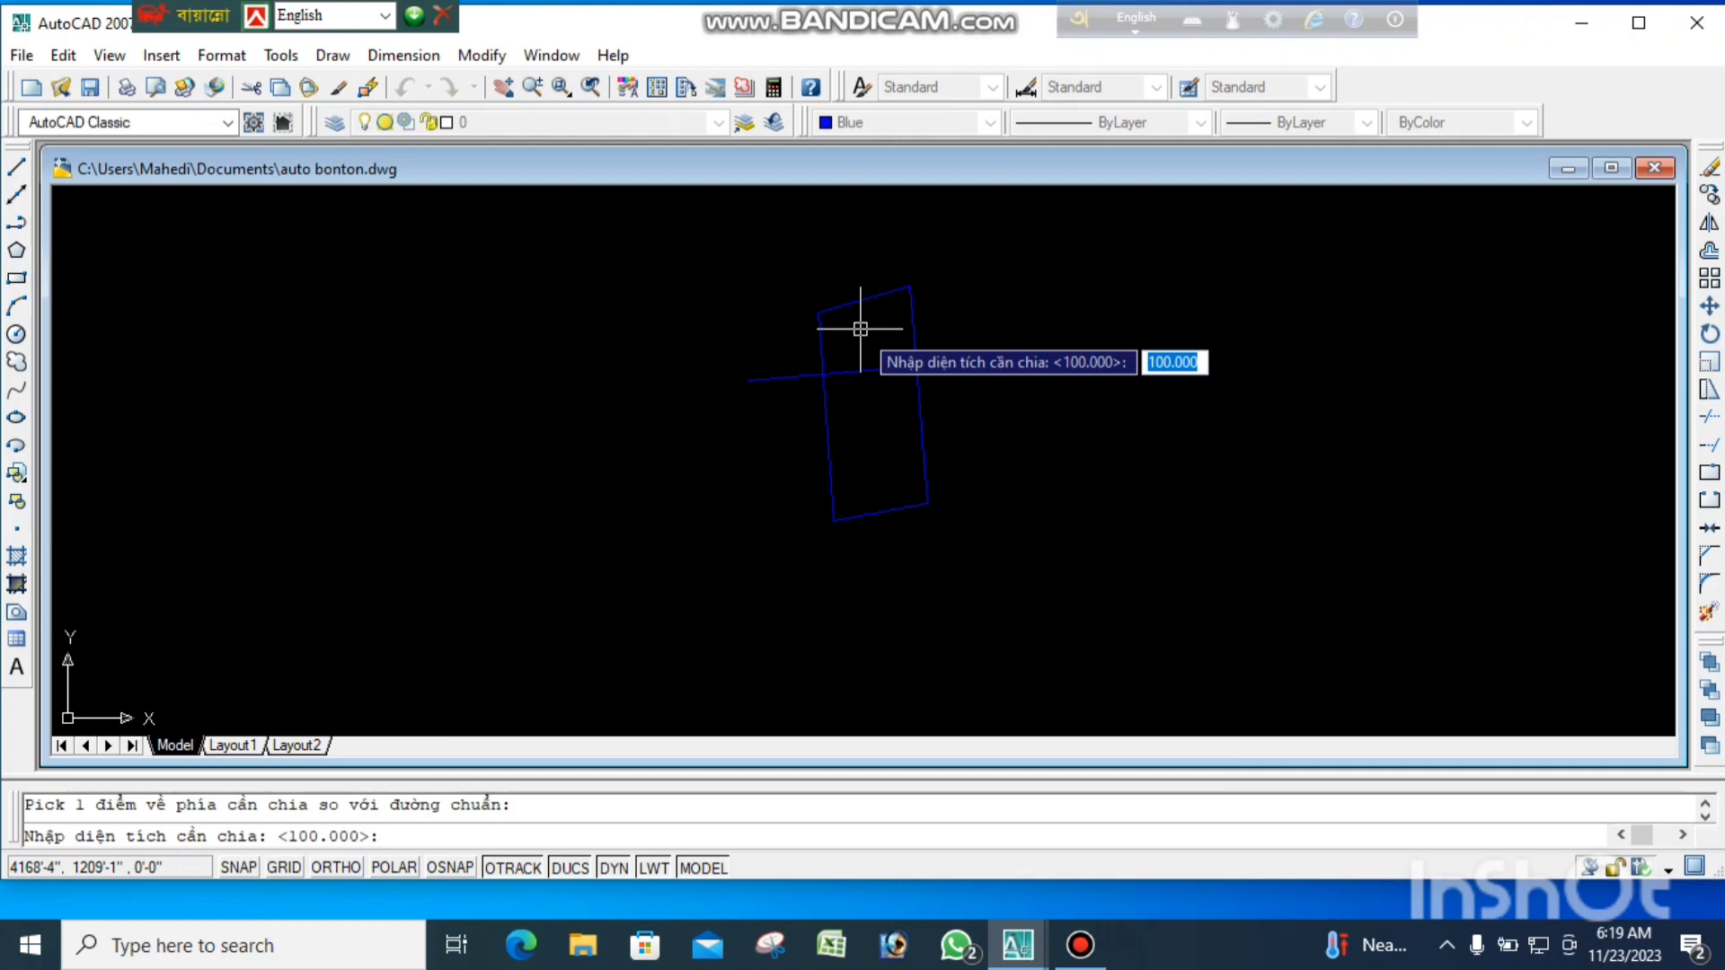
- Convert the one-third share to square inches by calculating 970*144 in QuickCalc, and close the calculator
type("970")
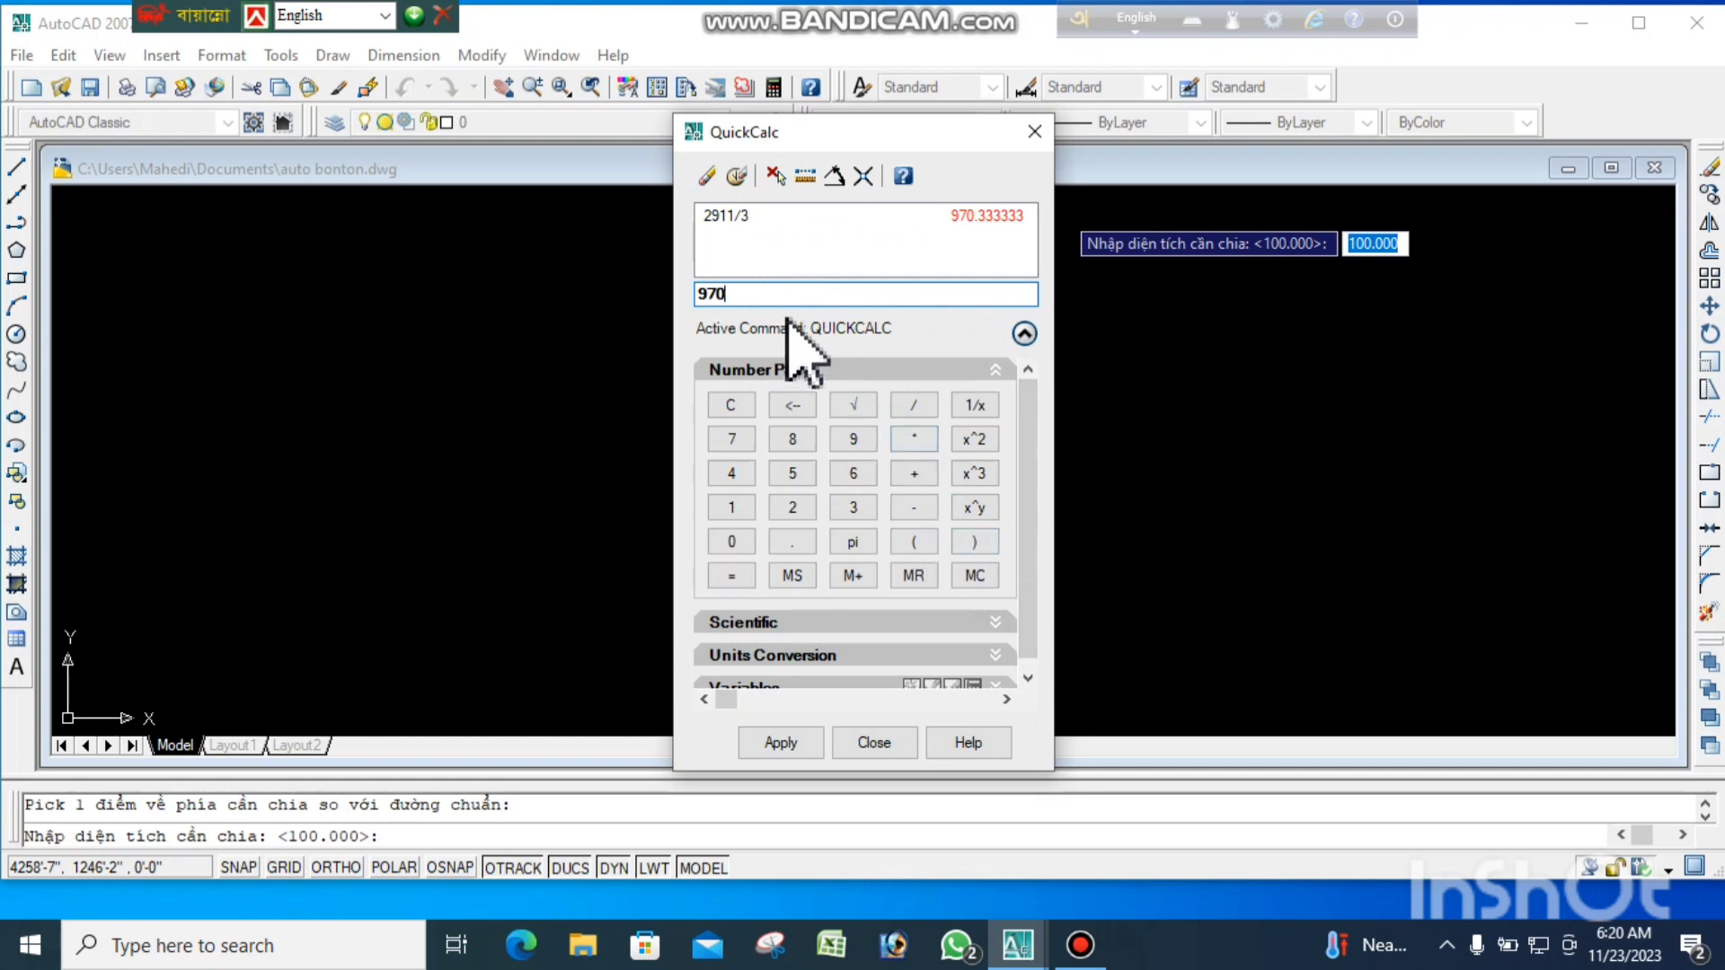
left_click(914, 439)
left_click(731, 507)
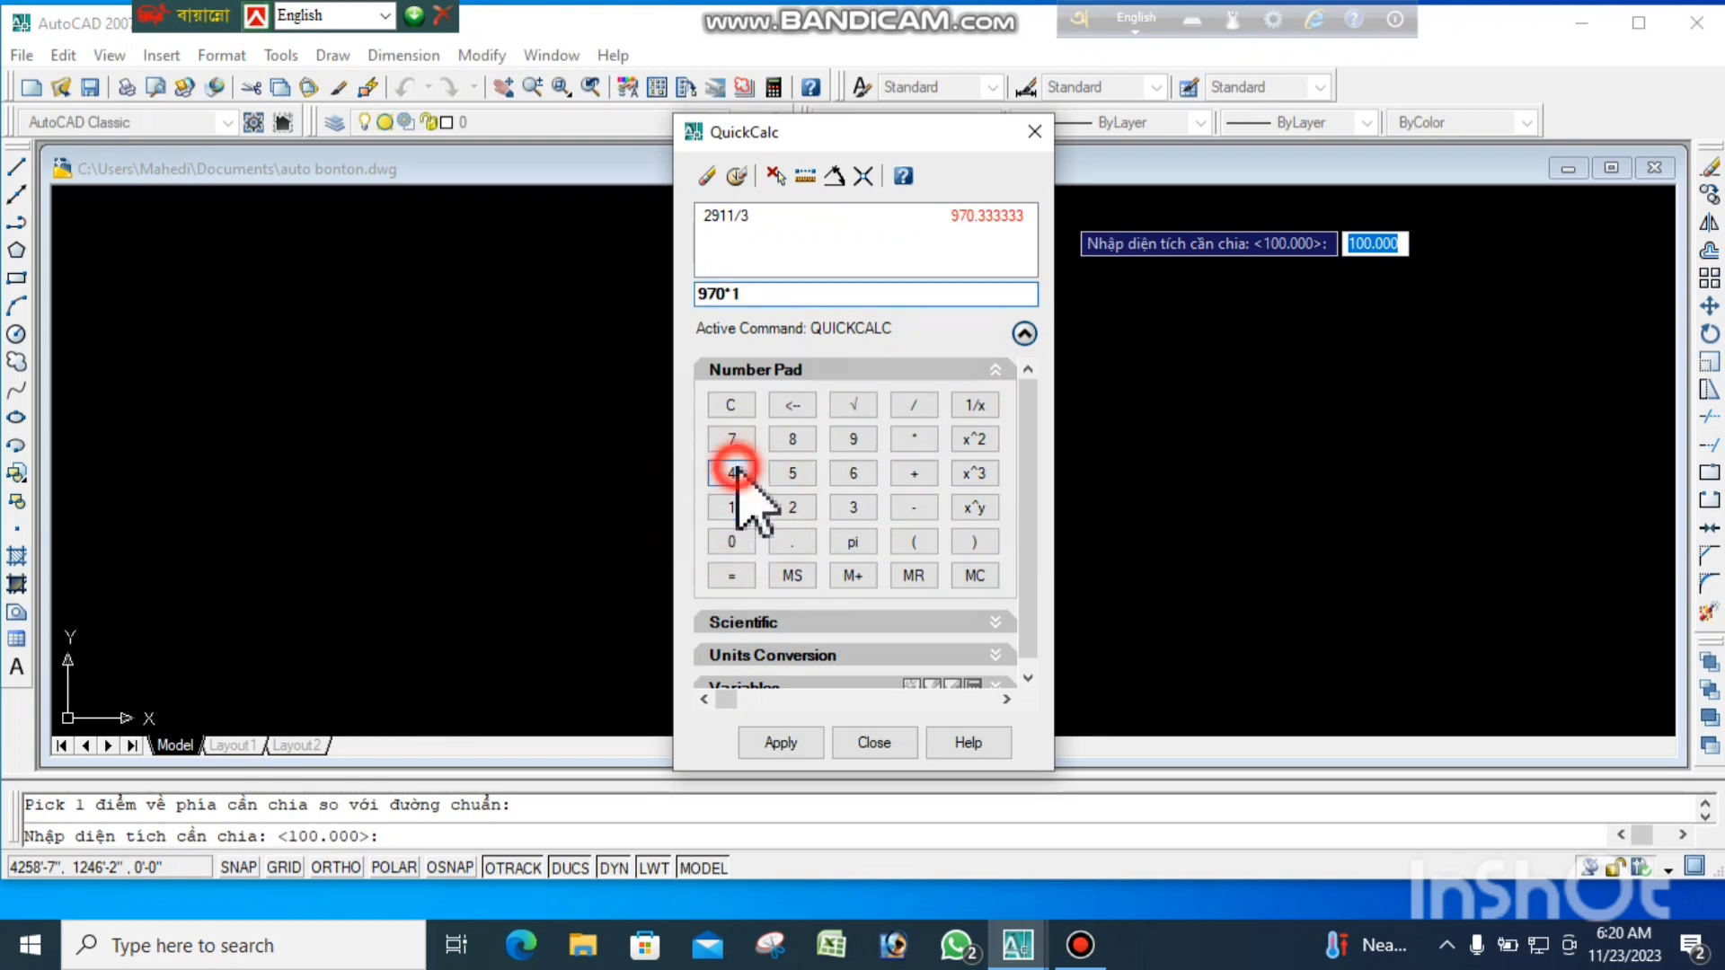
double_click(734, 473)
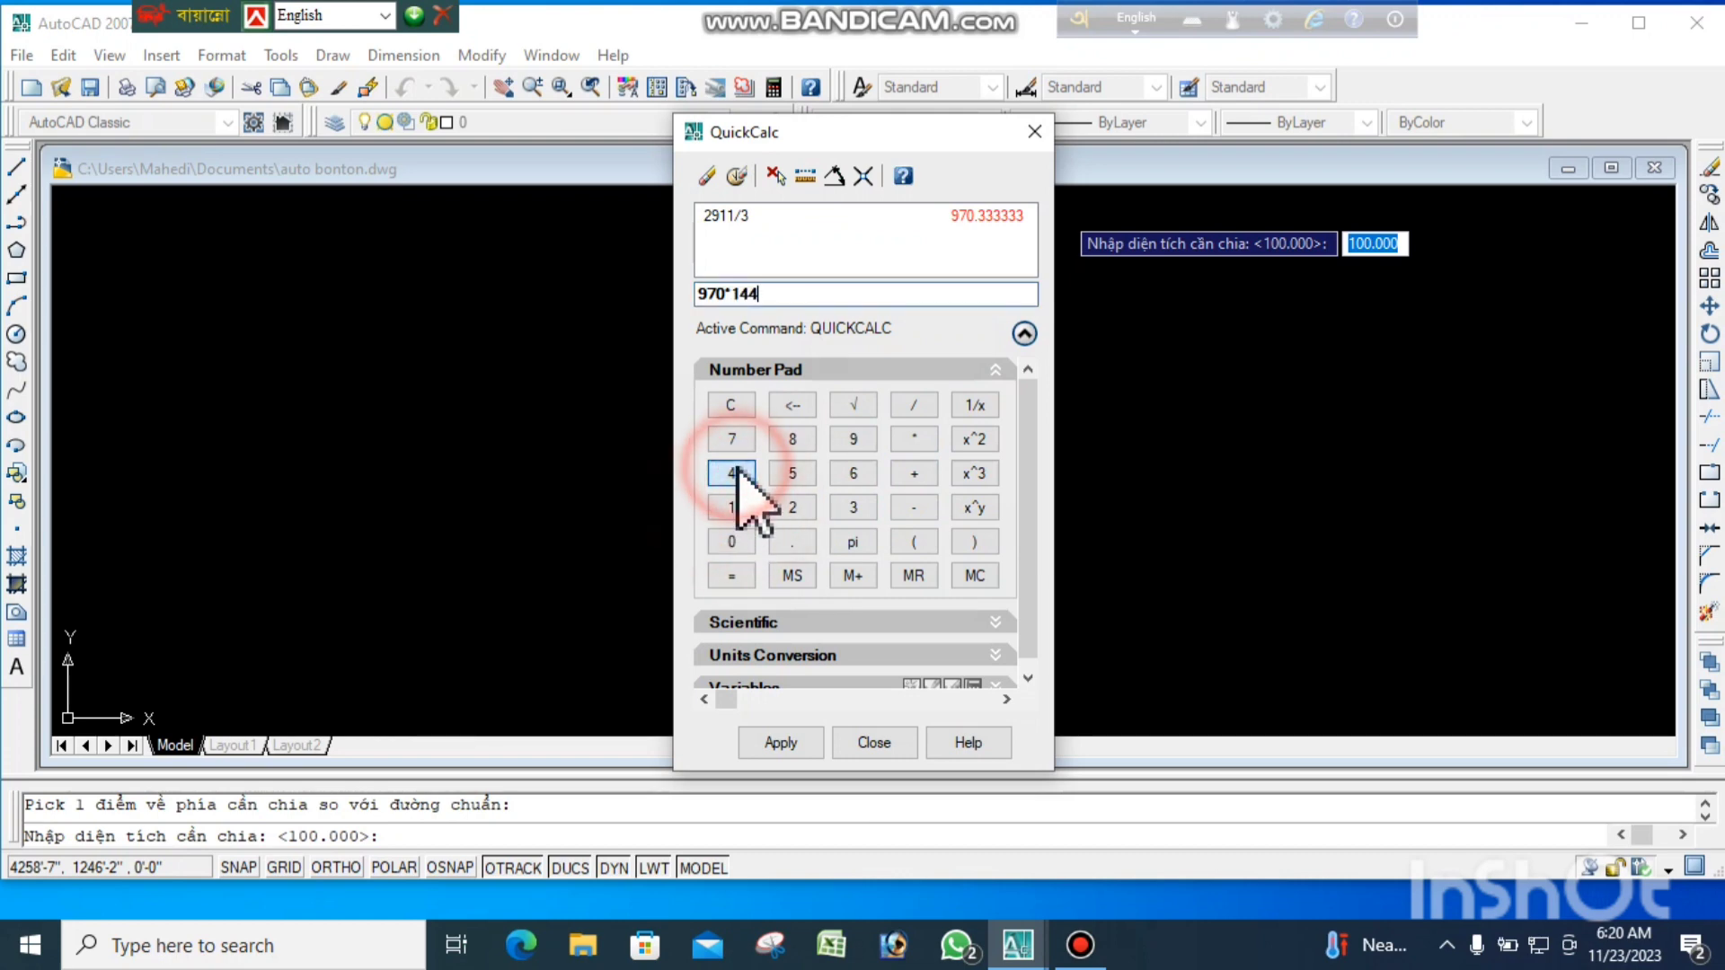
left_click(731, 575)
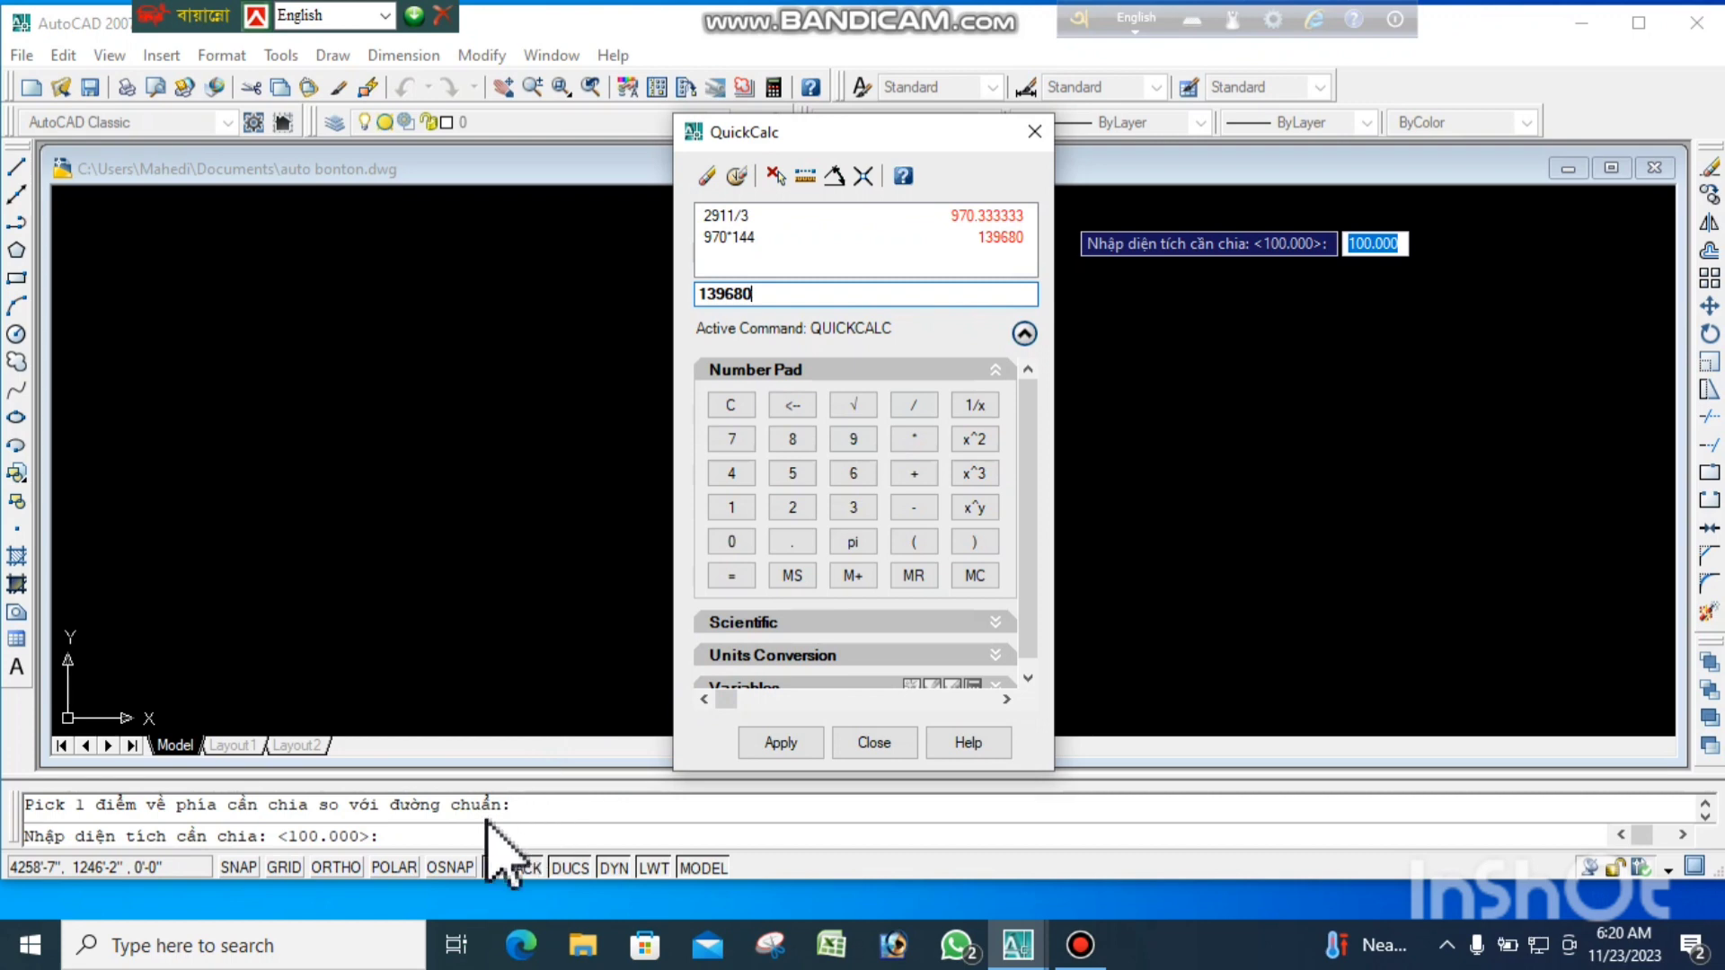
left_click(457, 836)
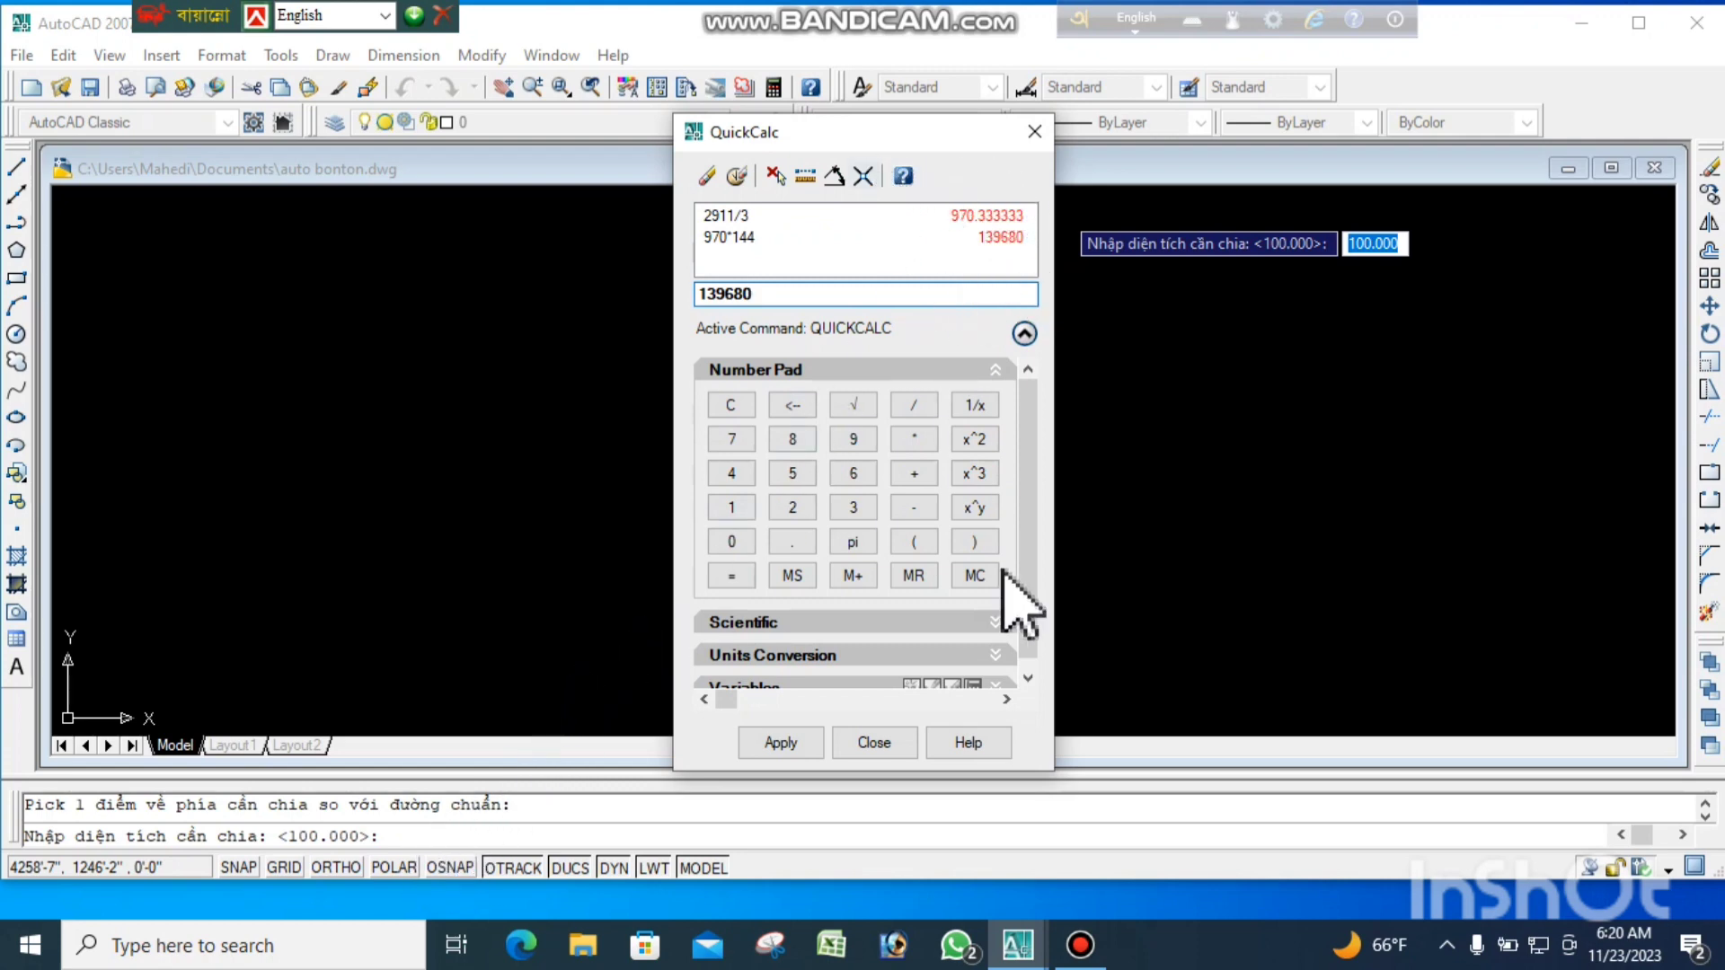
left_click(1035, 132)
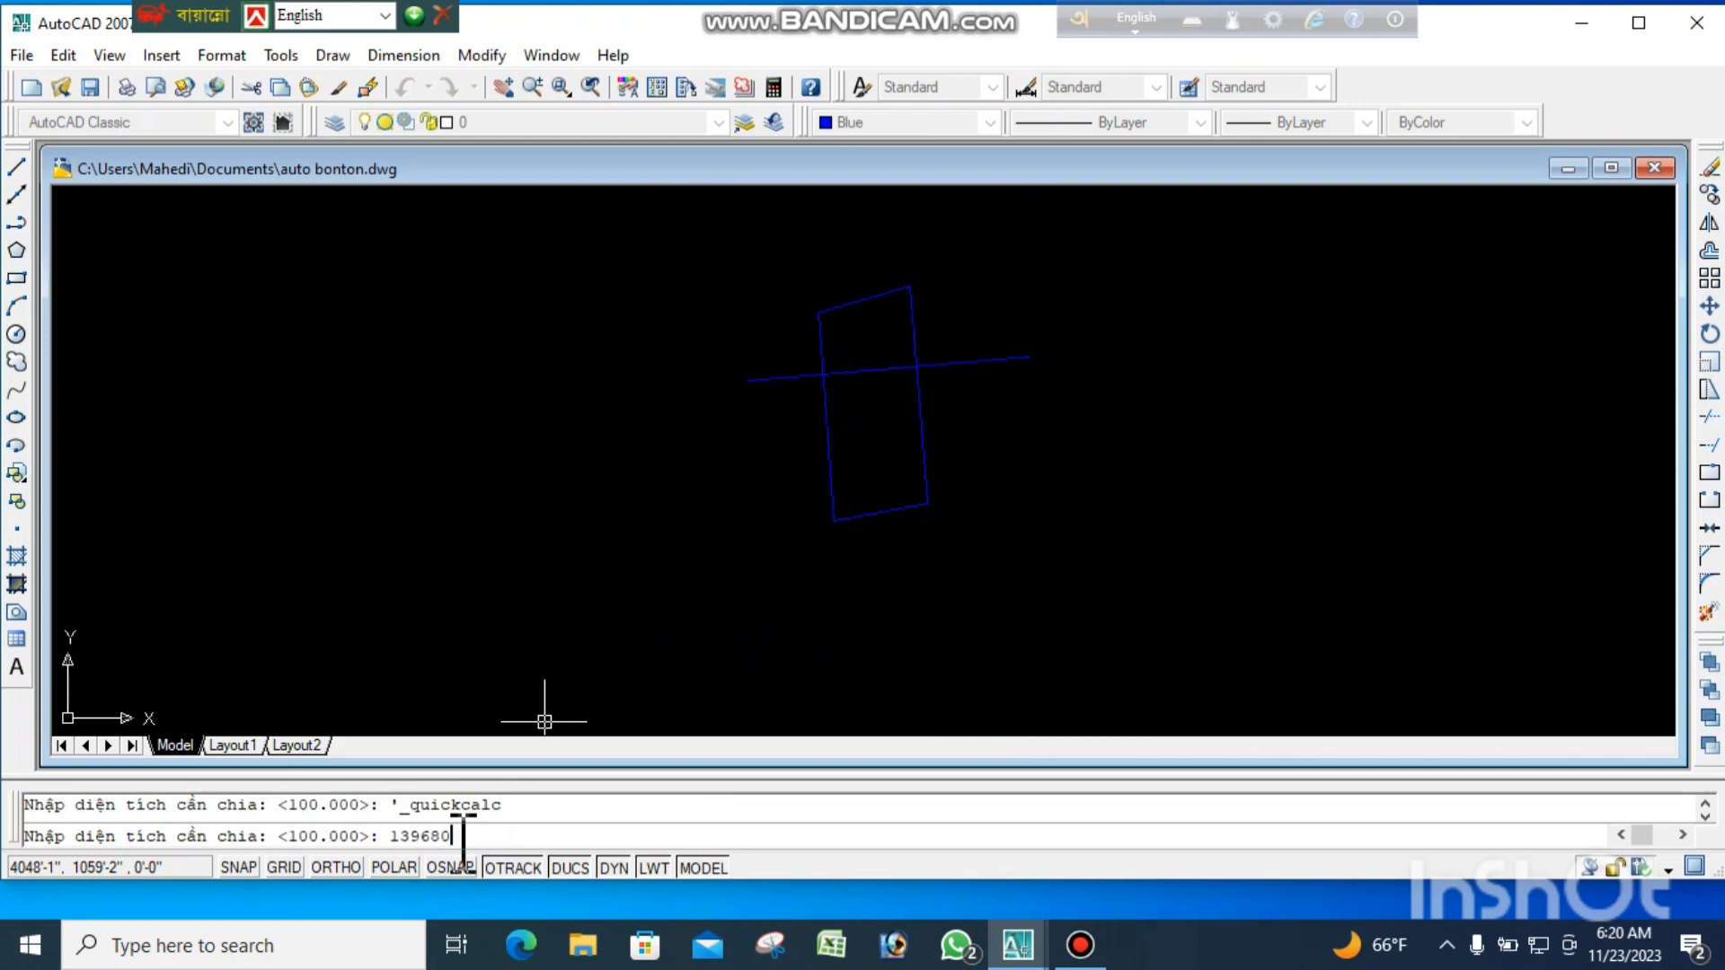
- Set the area to cut off to 139680, choose the parallel option S for shifting the divider, and finish the routine
key("Return")
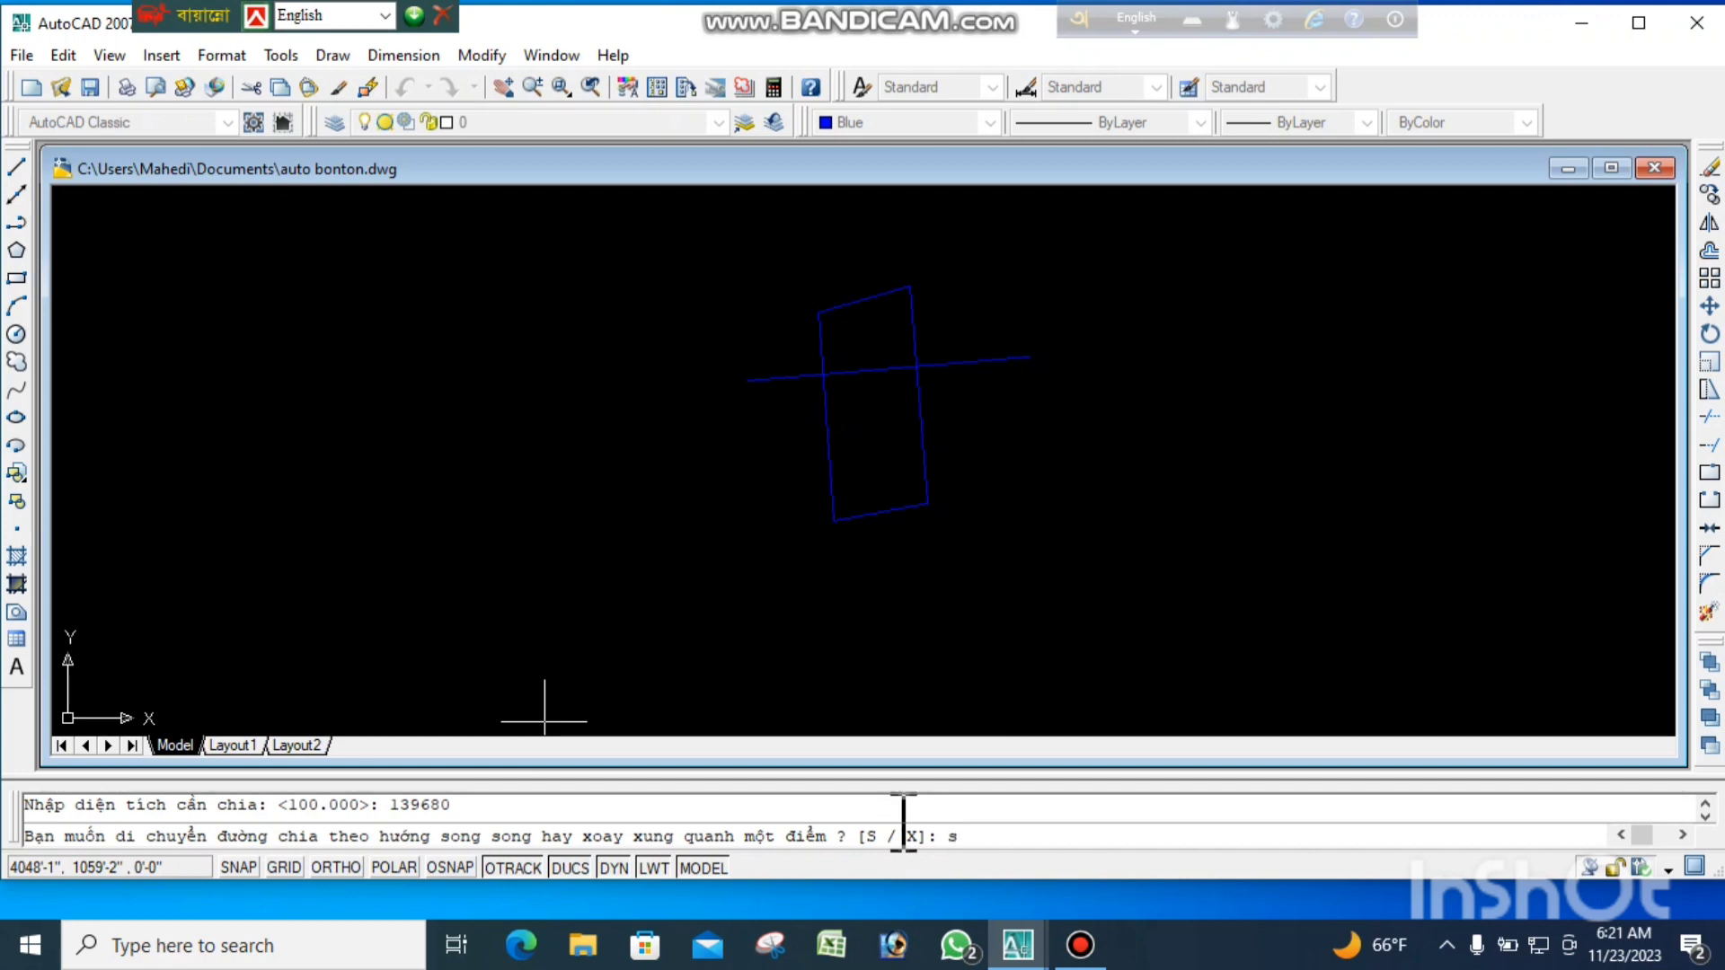
key("Return")
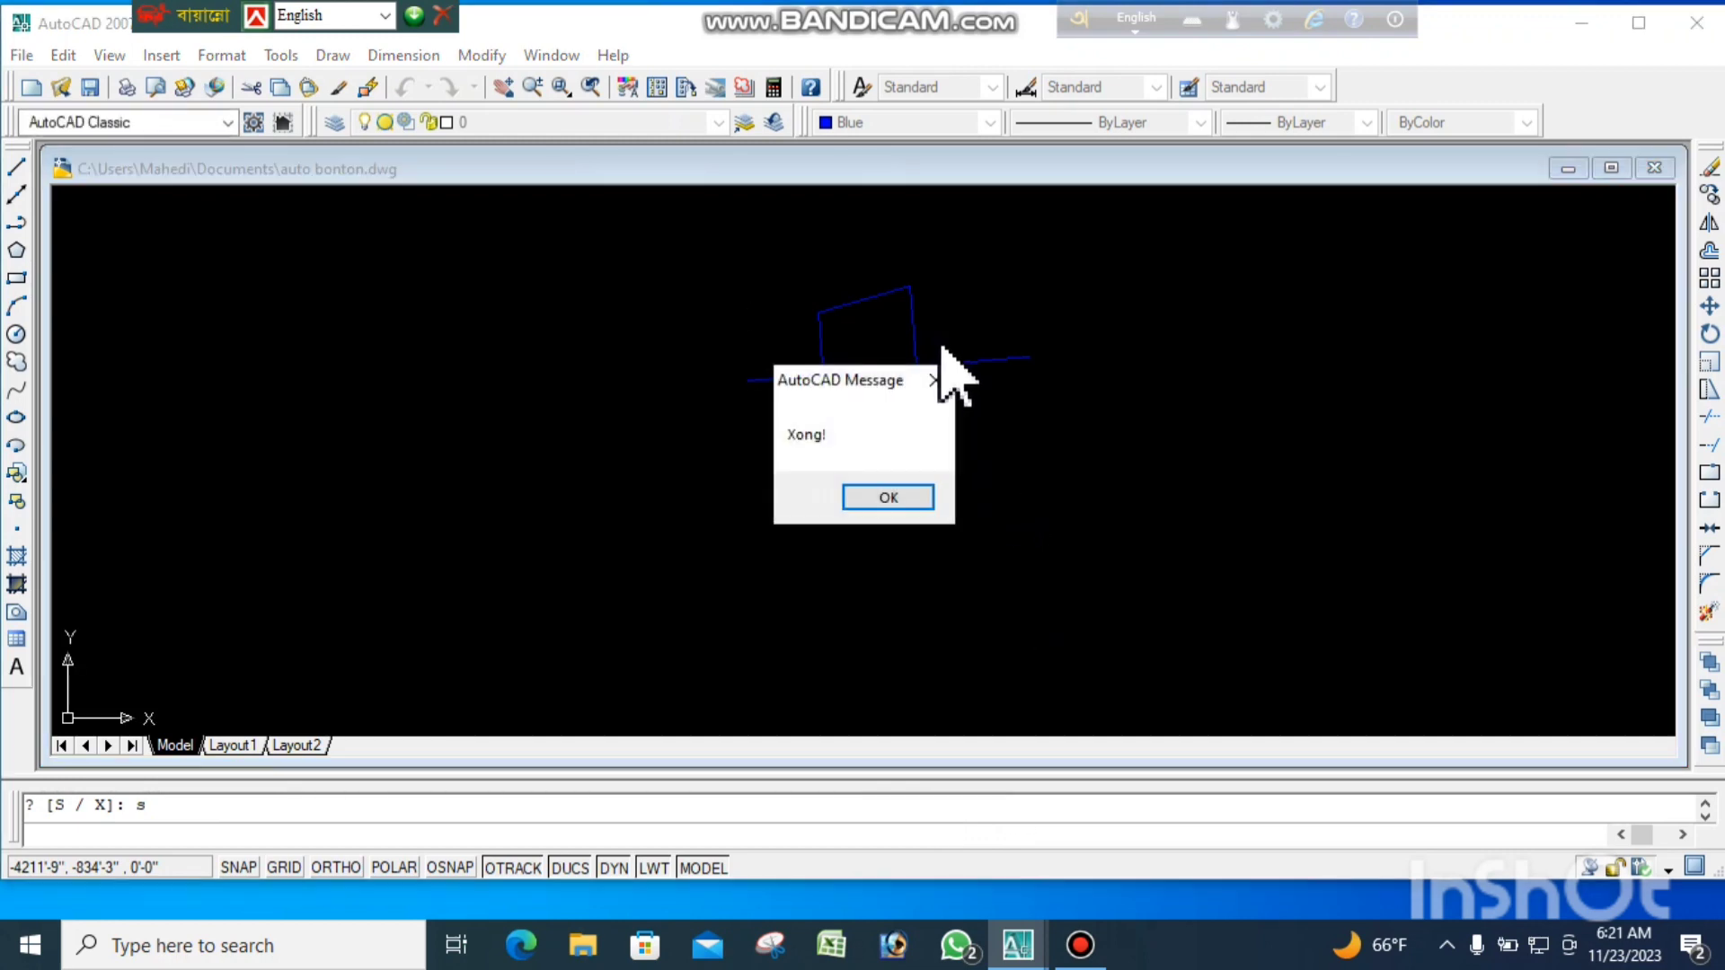
left_click(876, 498)
scroll(898, 336, "up", 5)
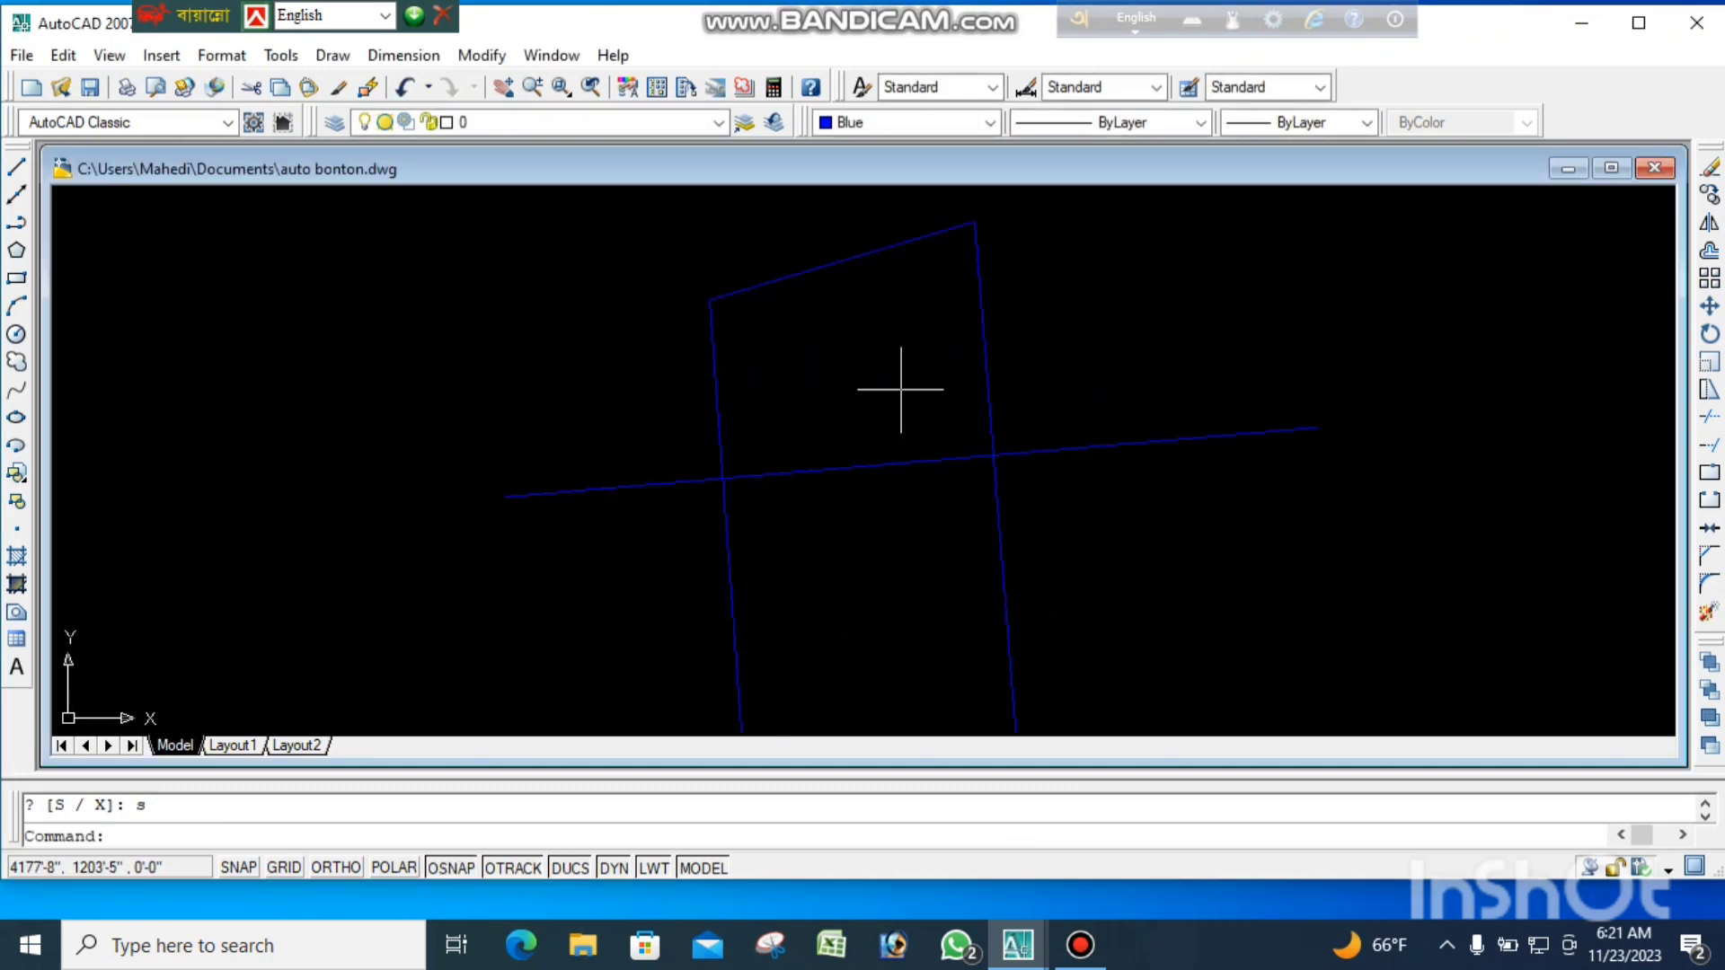
- Create a boundary polyline around the plot's upper portion above the dividing line
scroll(963, 379, "down", 2)
scroll(963, 379, "down", 2)
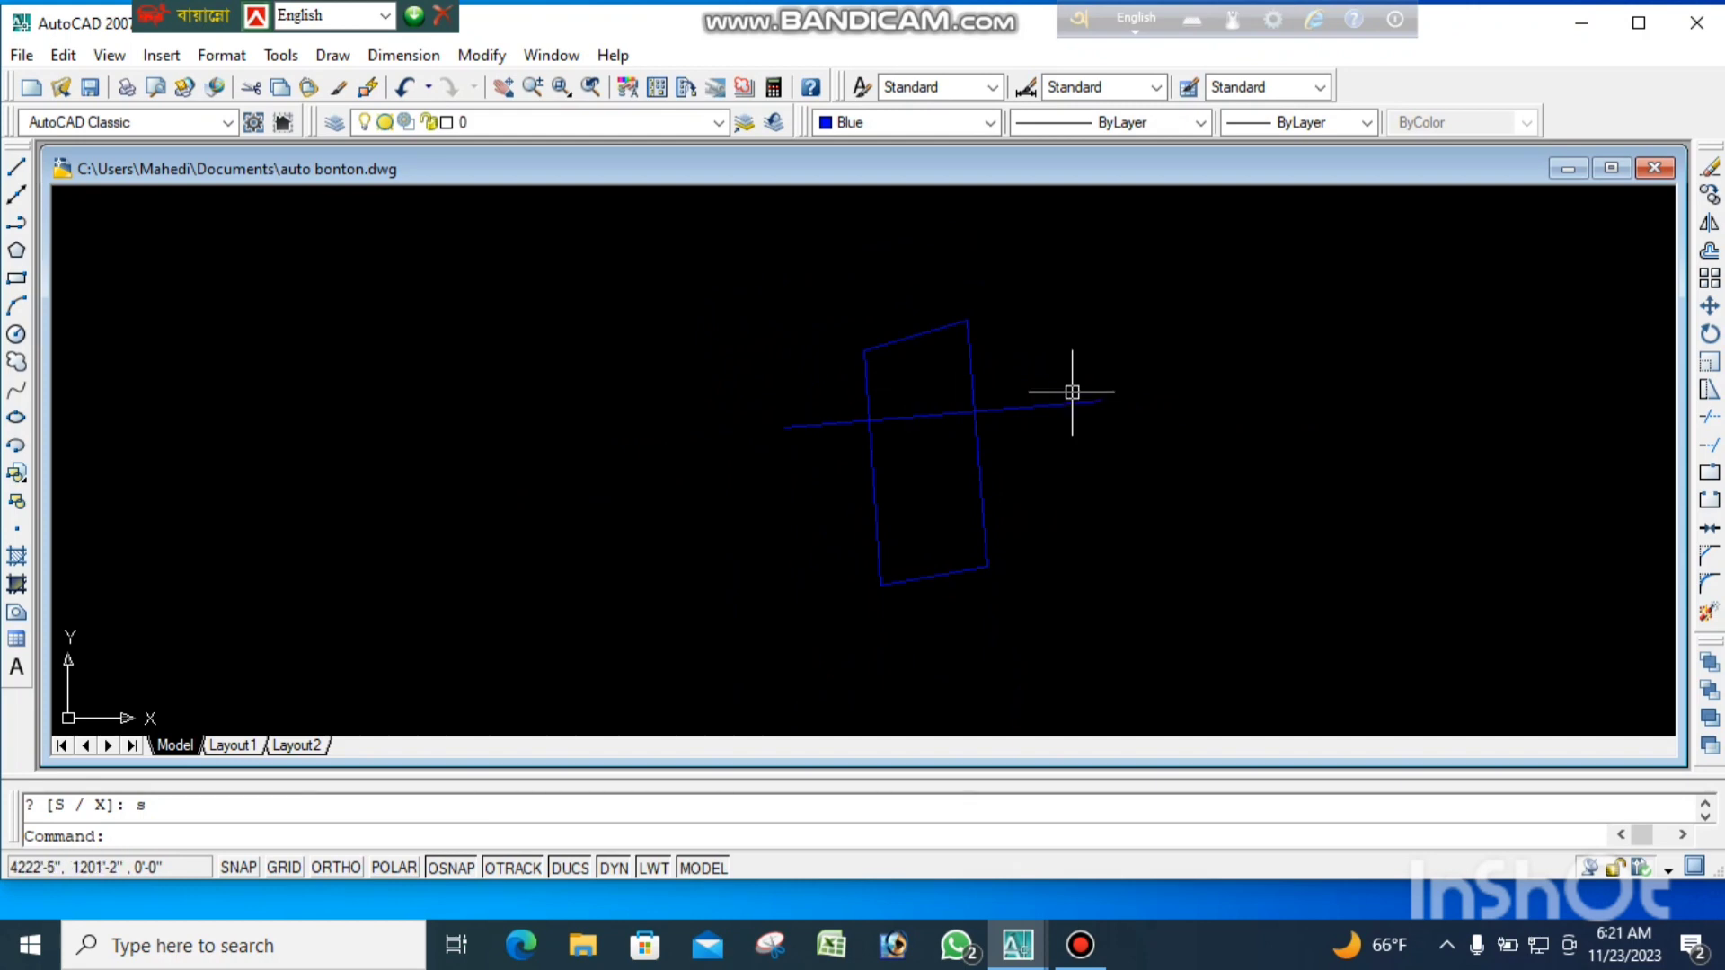
type("bo")
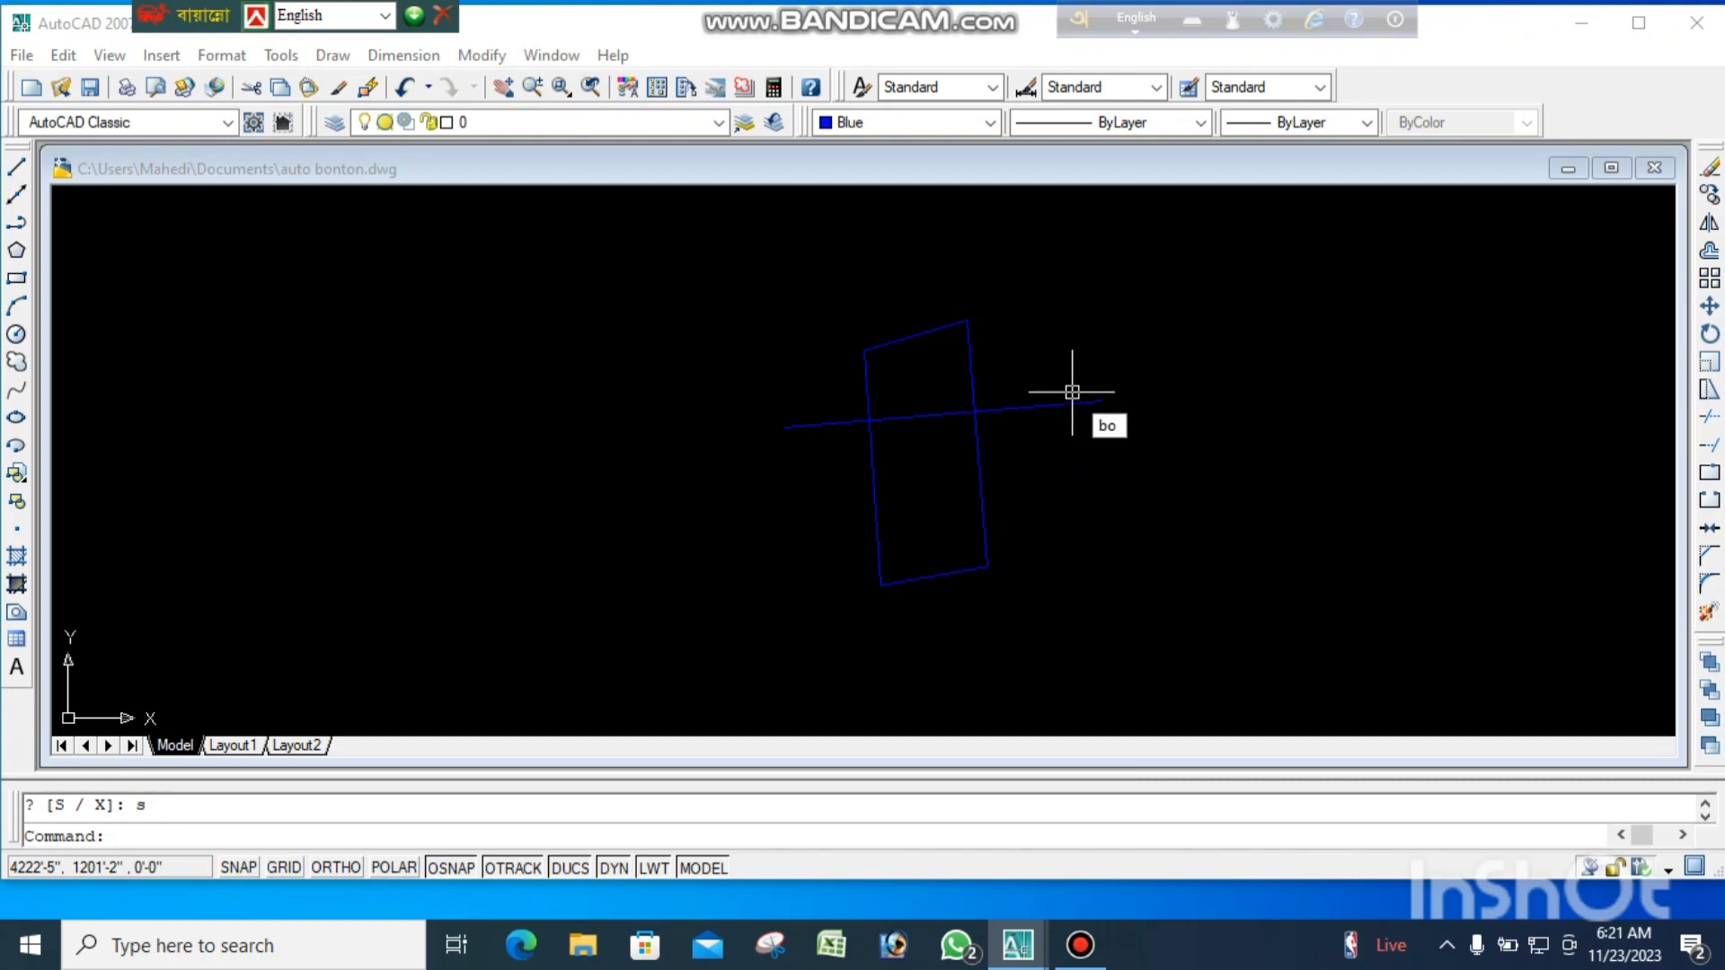
key("Return")
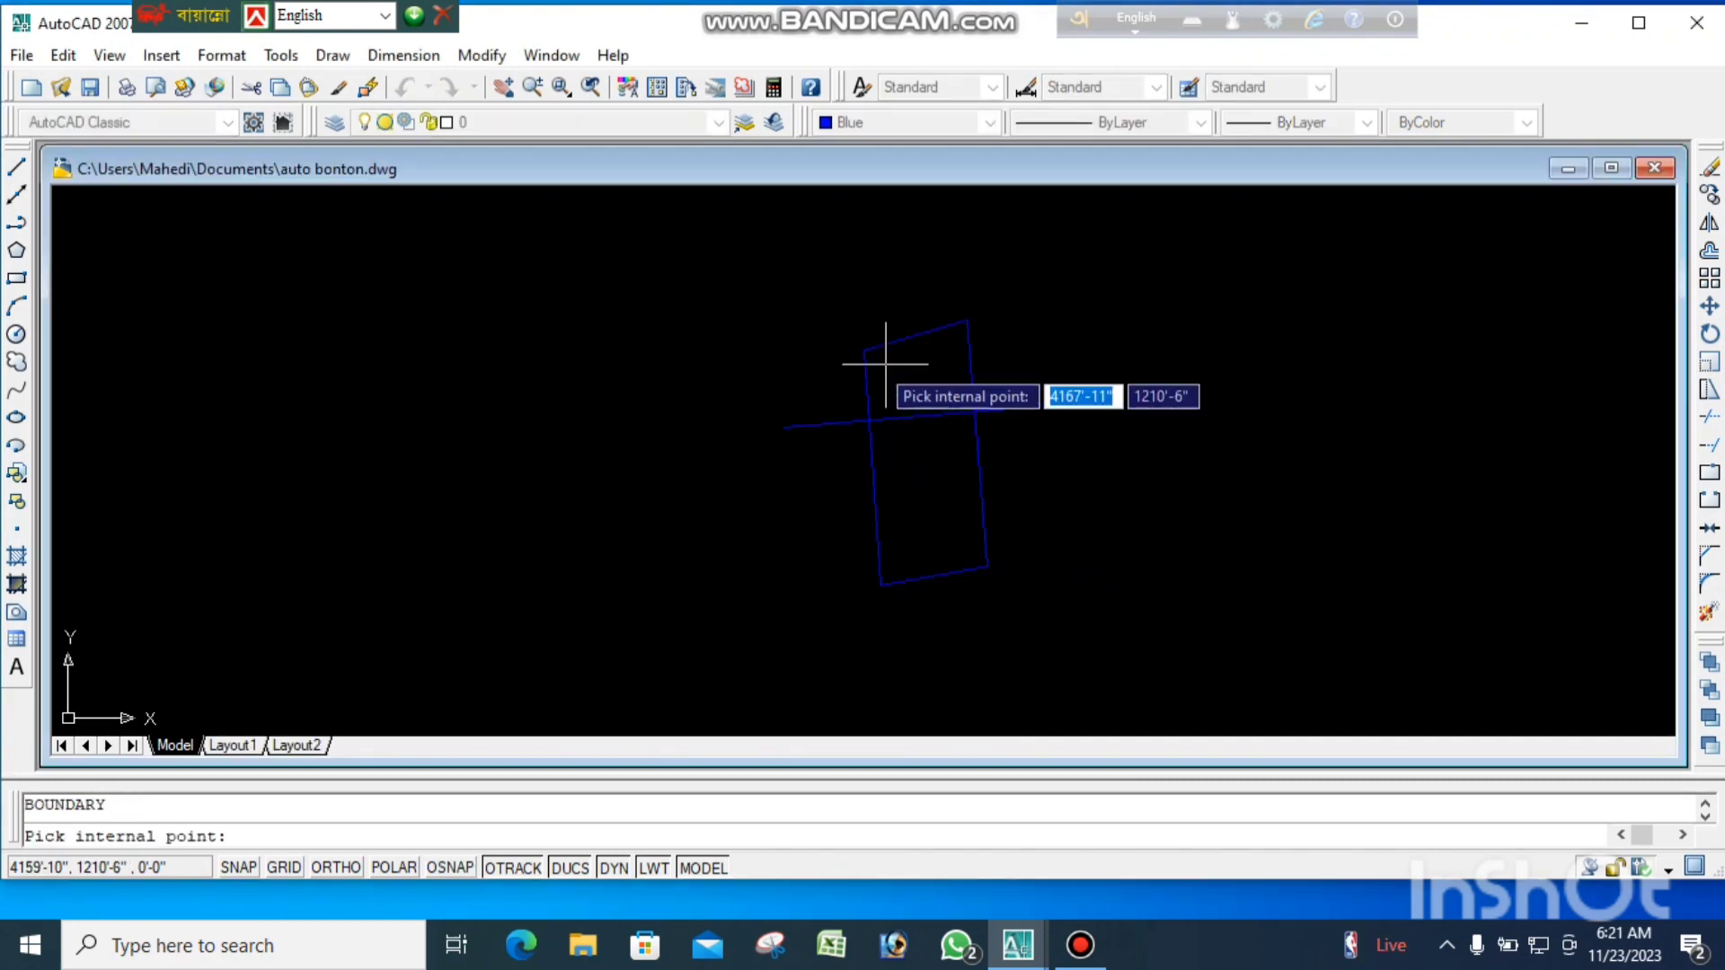
left_click(912, 373)
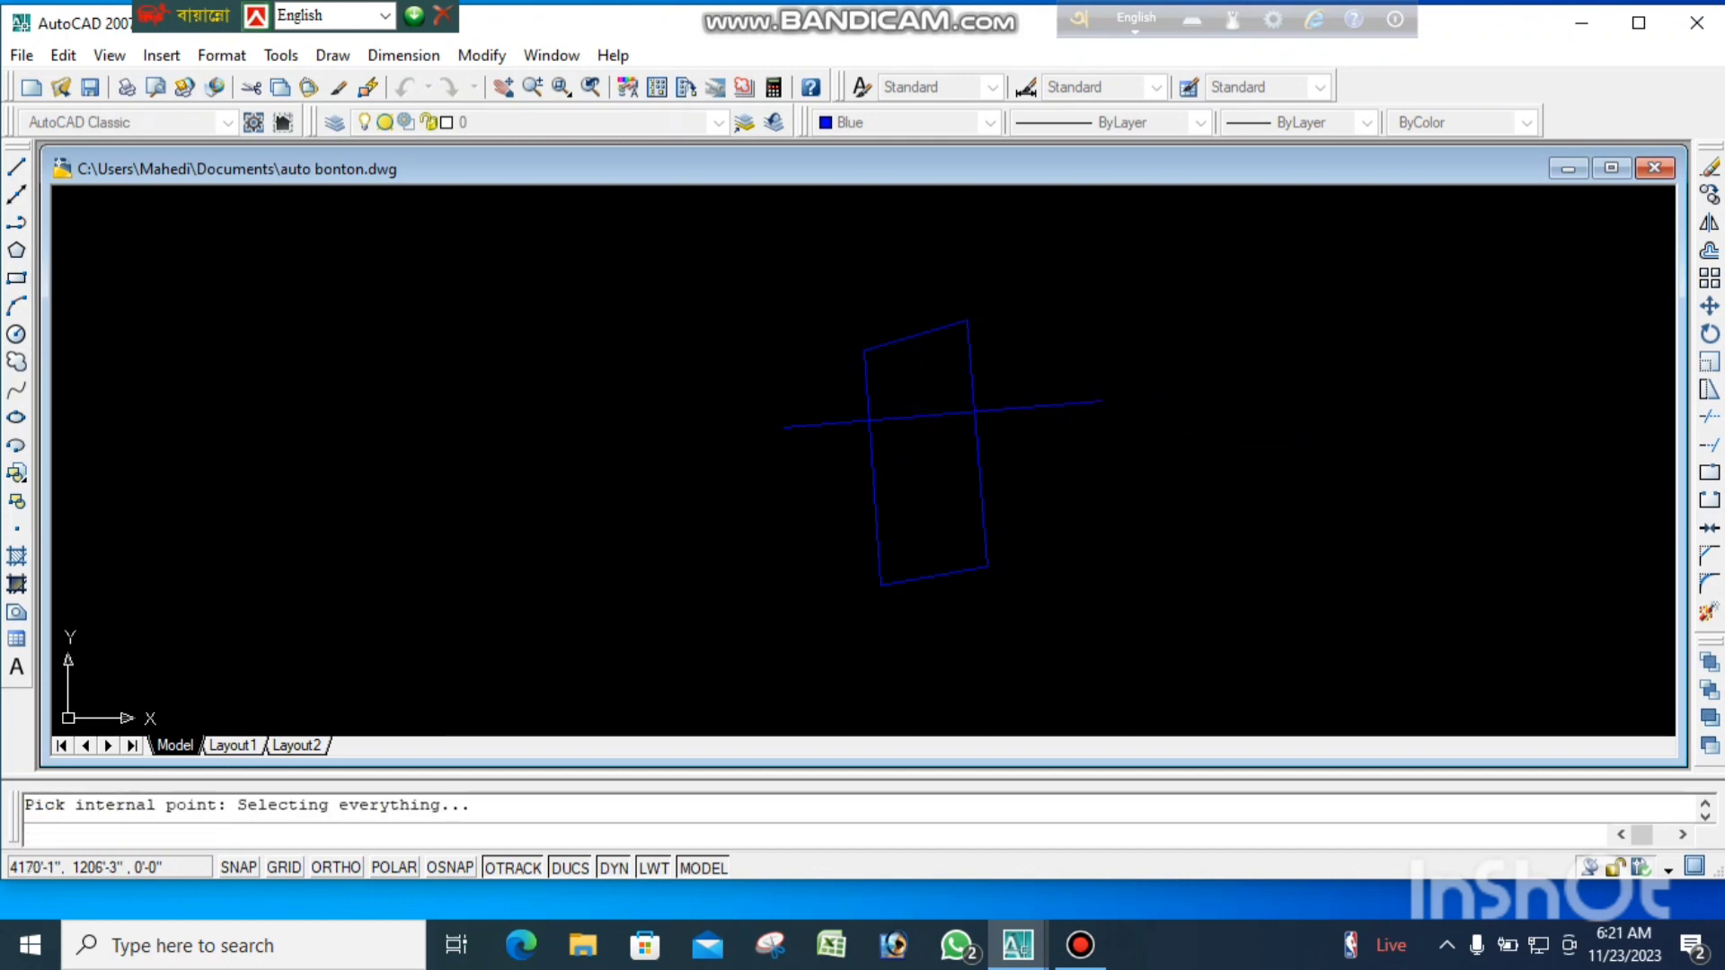
key("Return")
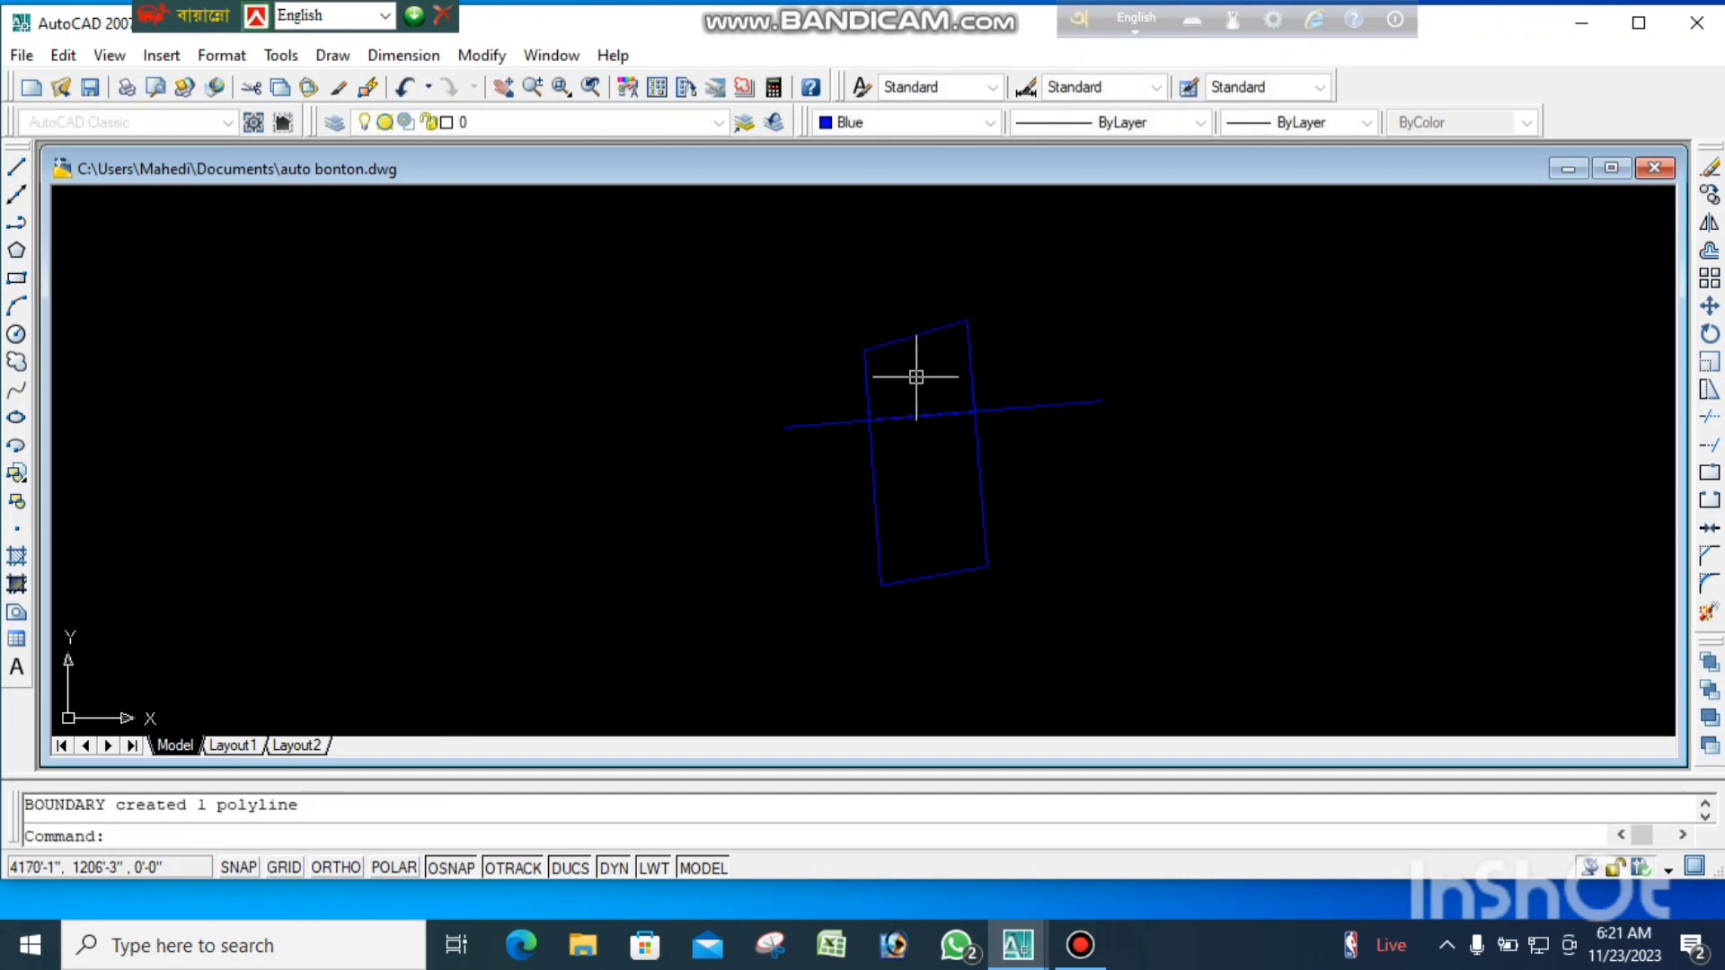
- List the upper portion's boundary properties to check its area, and close the text window
left_click(898, 345)
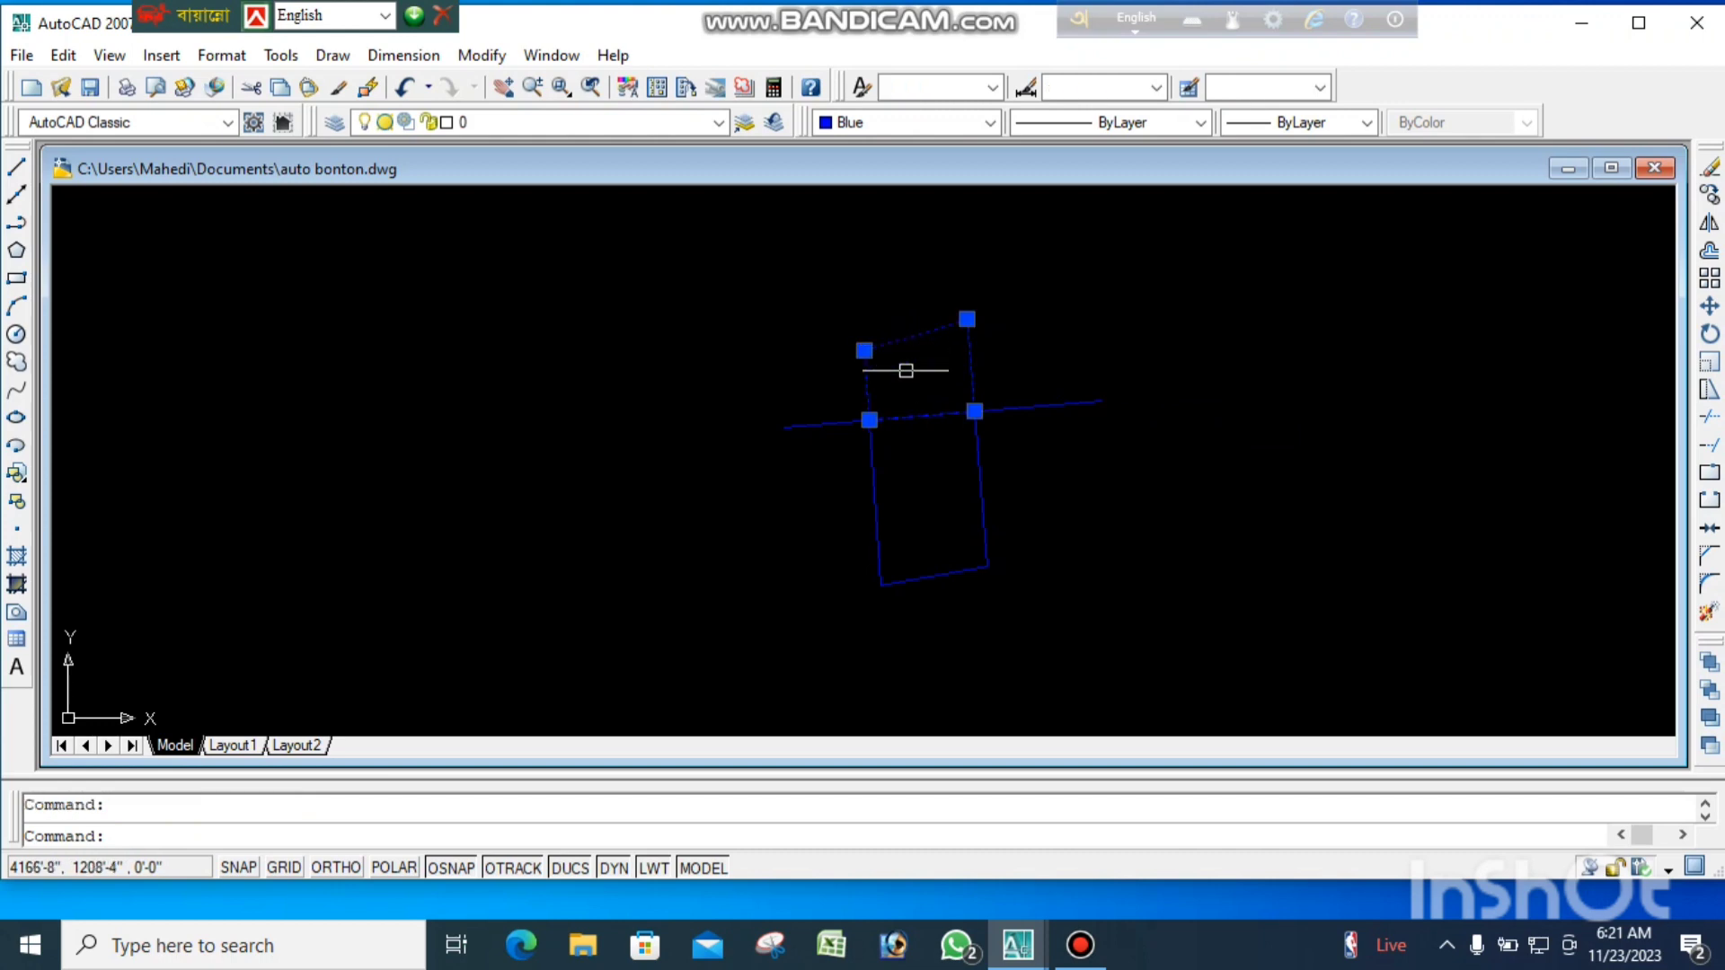
type("li")
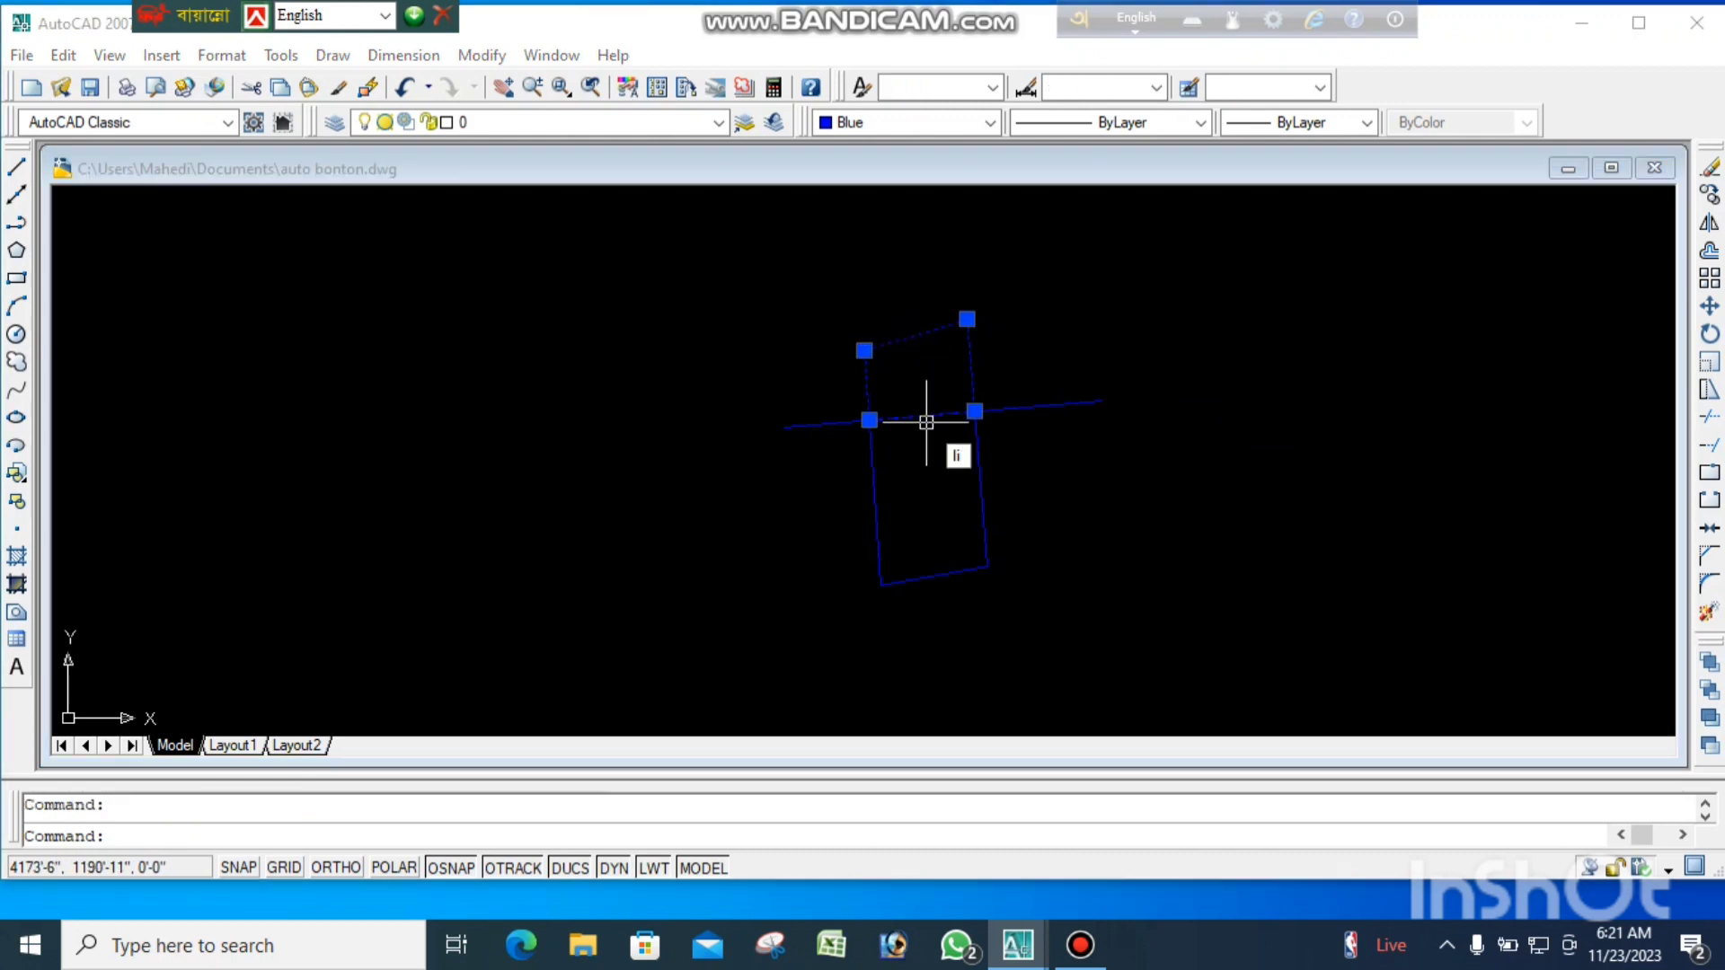
key("Return")
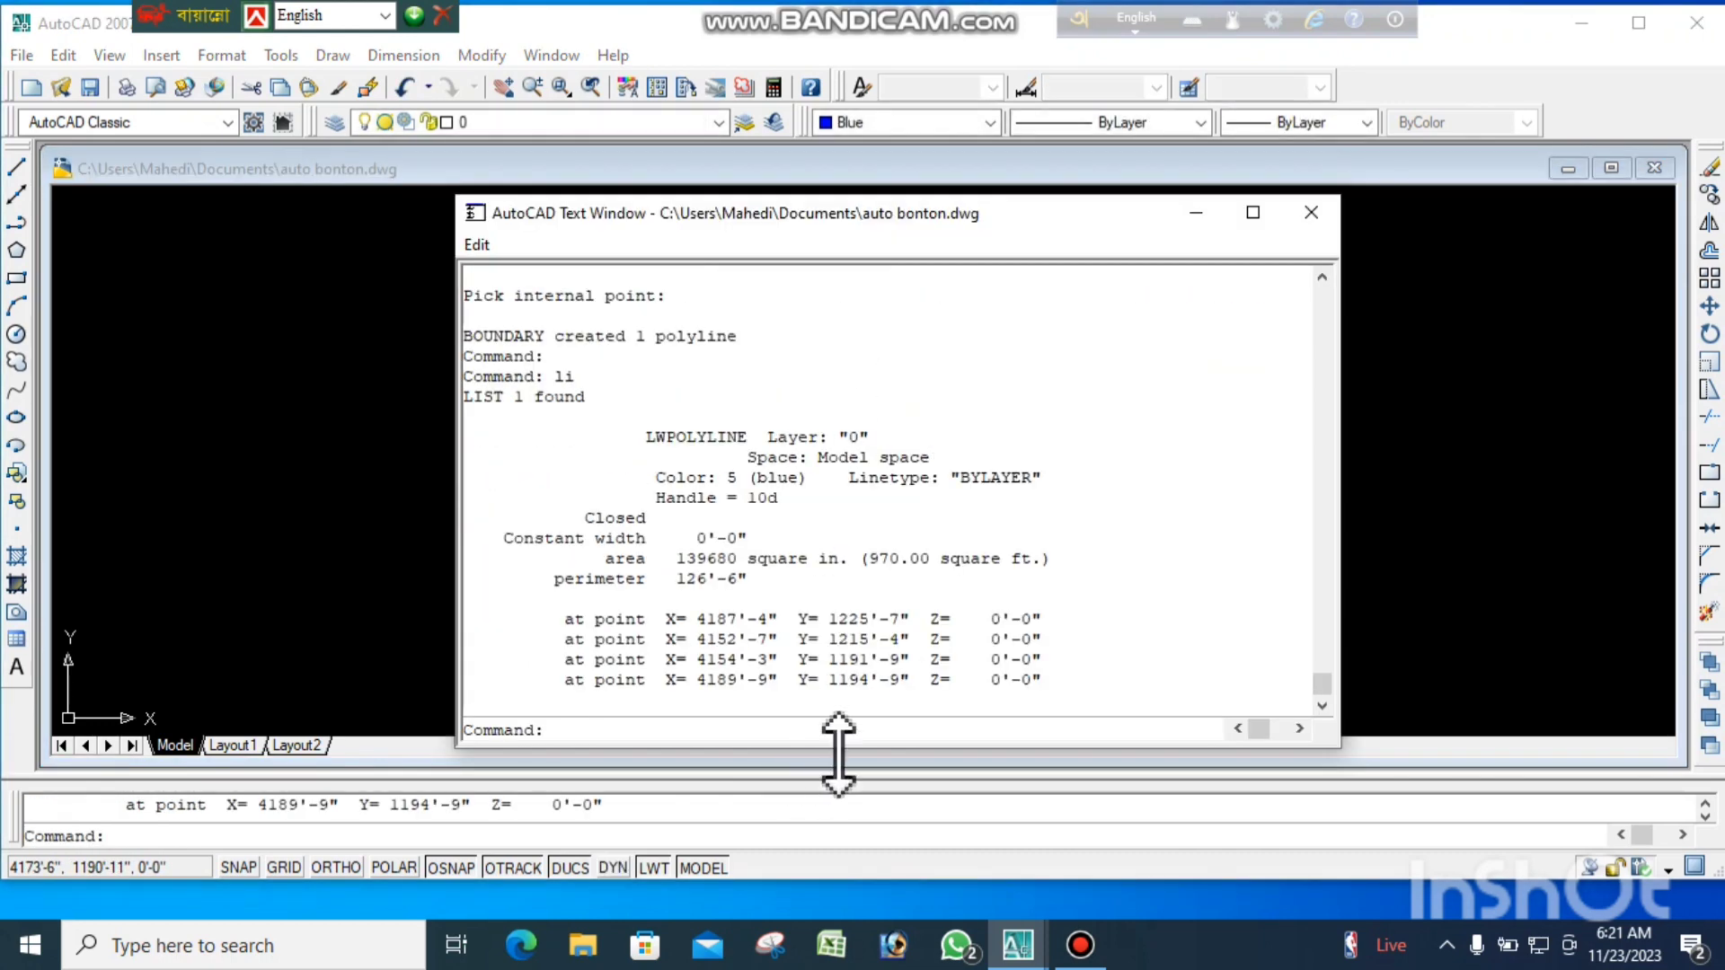
left_click(1310, 213)
- Move the long dividing line straight down from the first share's lower edge into the plot's remaining part
scroll(889, 412, "up", 3)
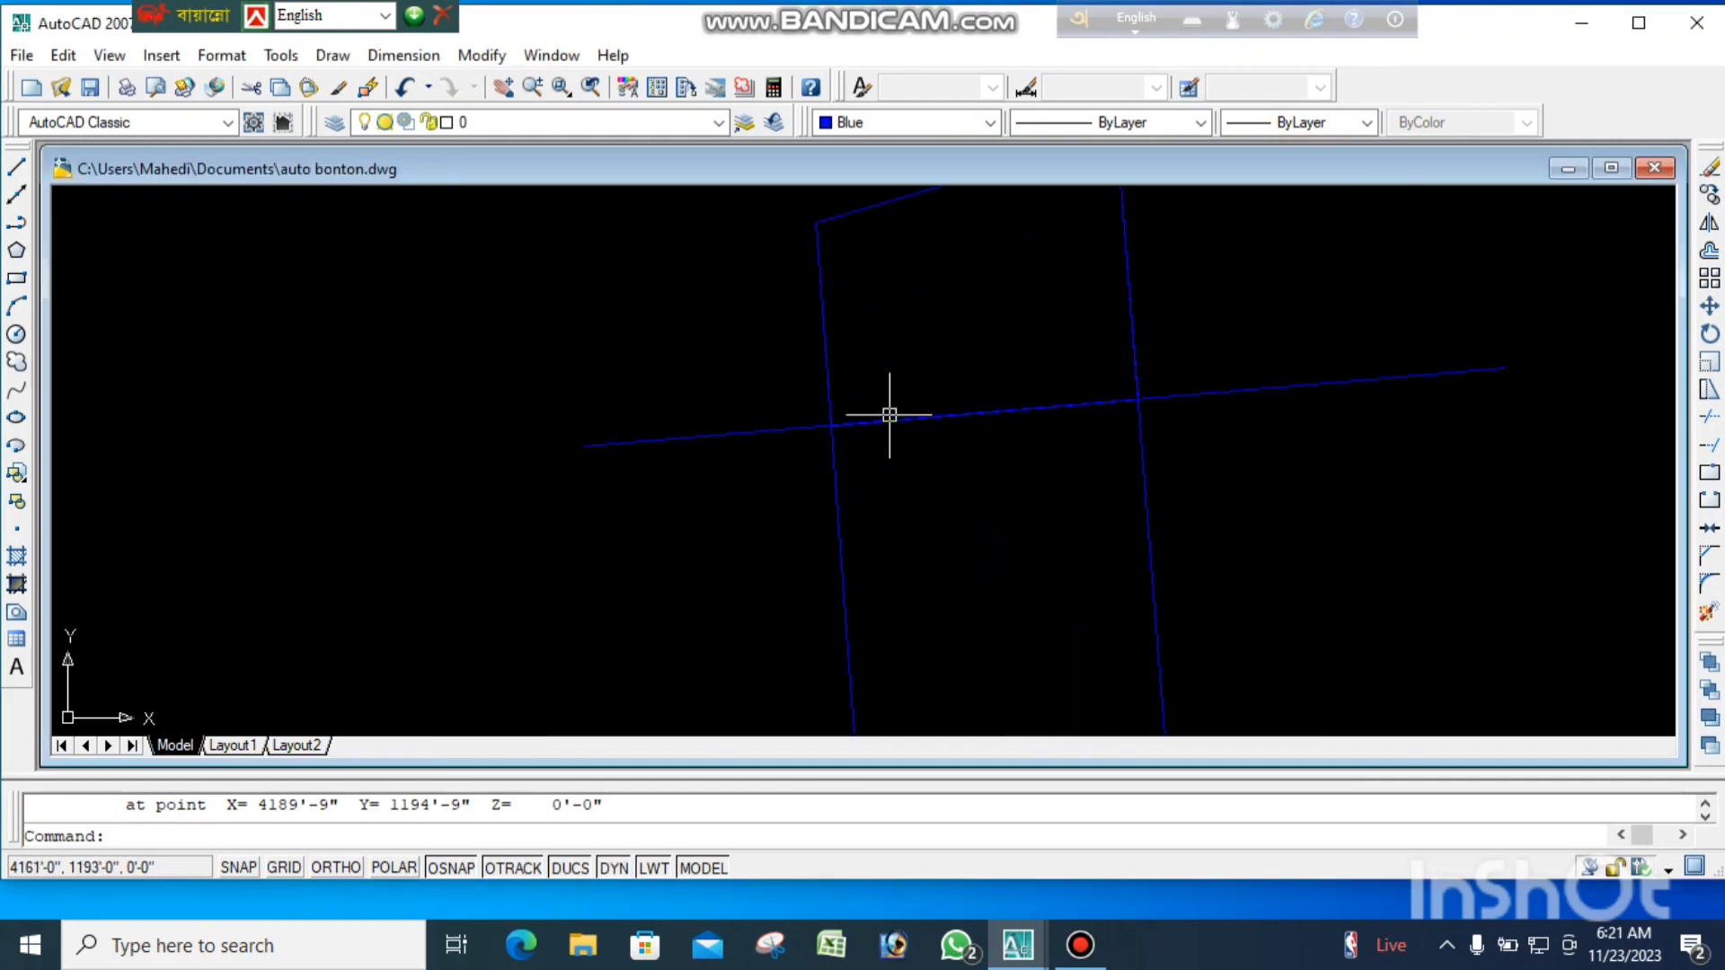
left_click(1194, 393)
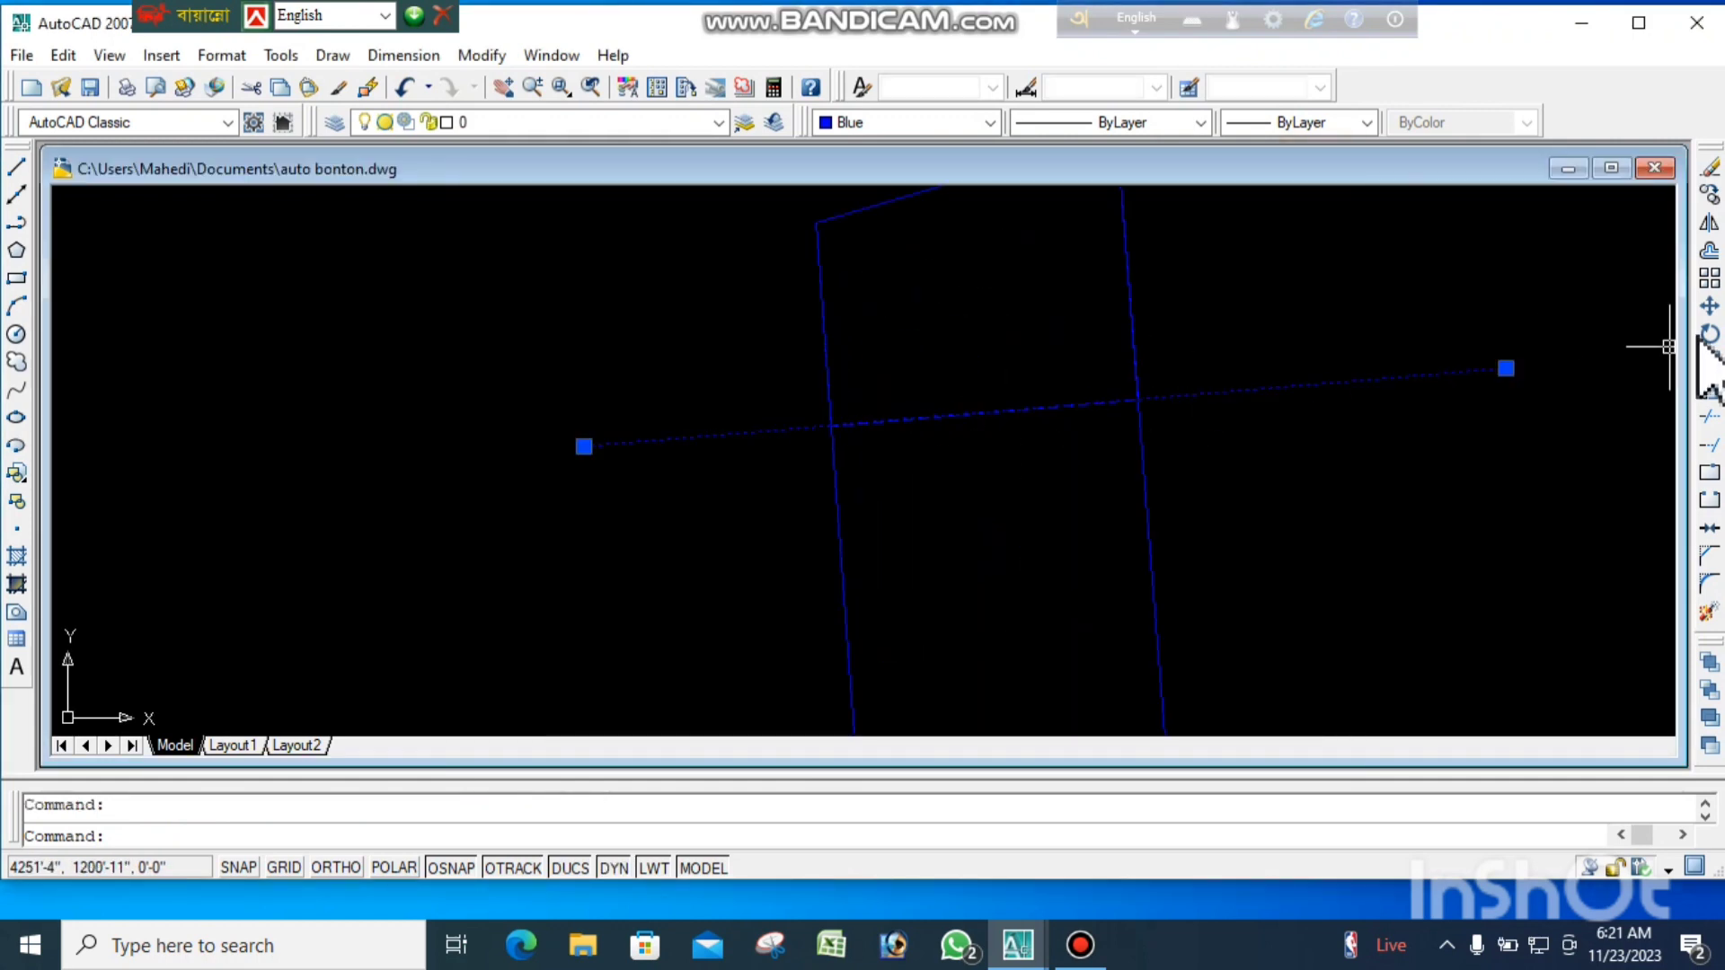
left_click(1709, 305)
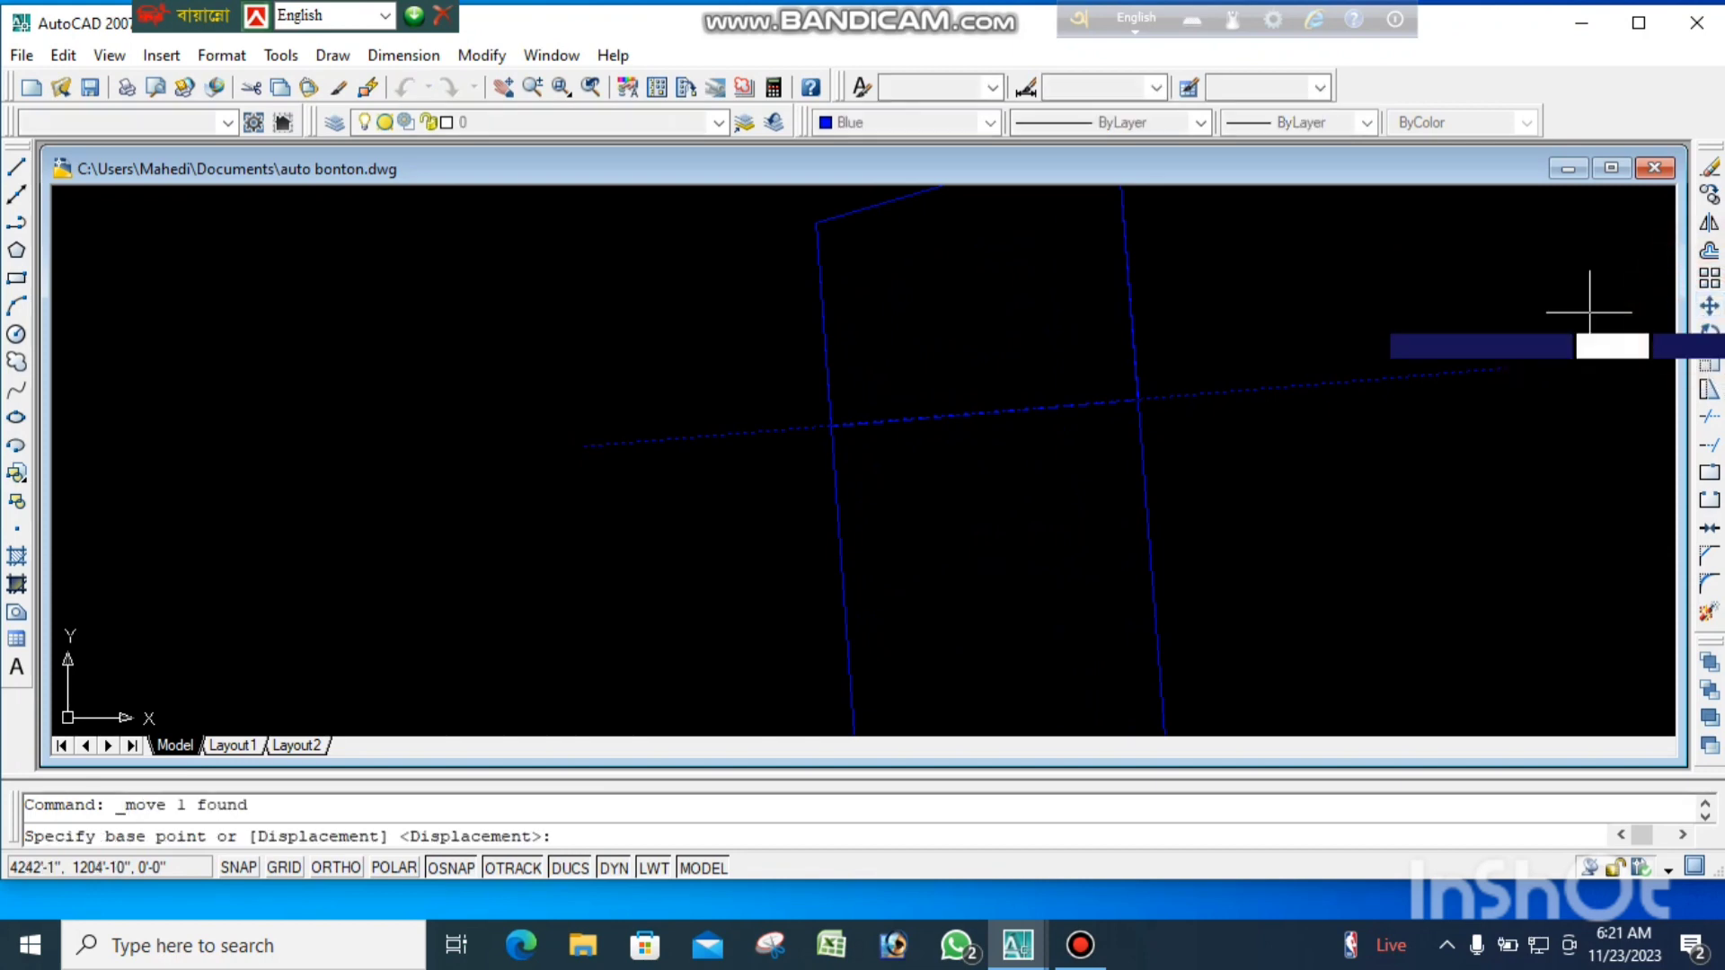
left_click(1244, 285)
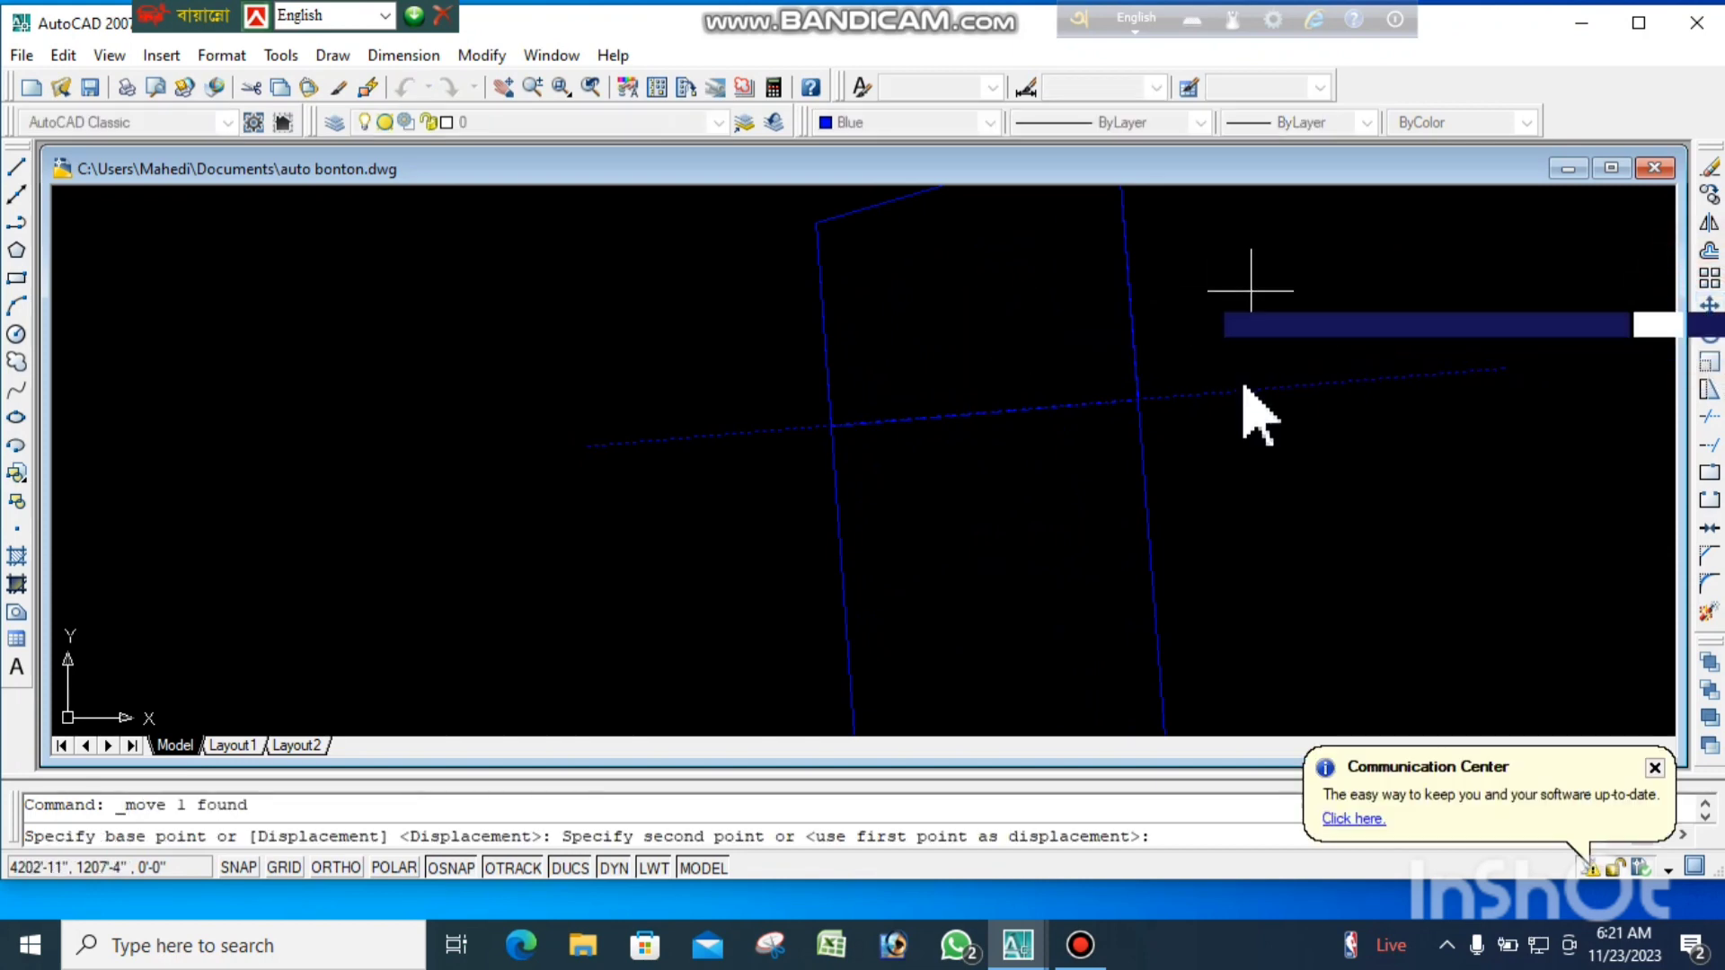
left_click(1251, 454)
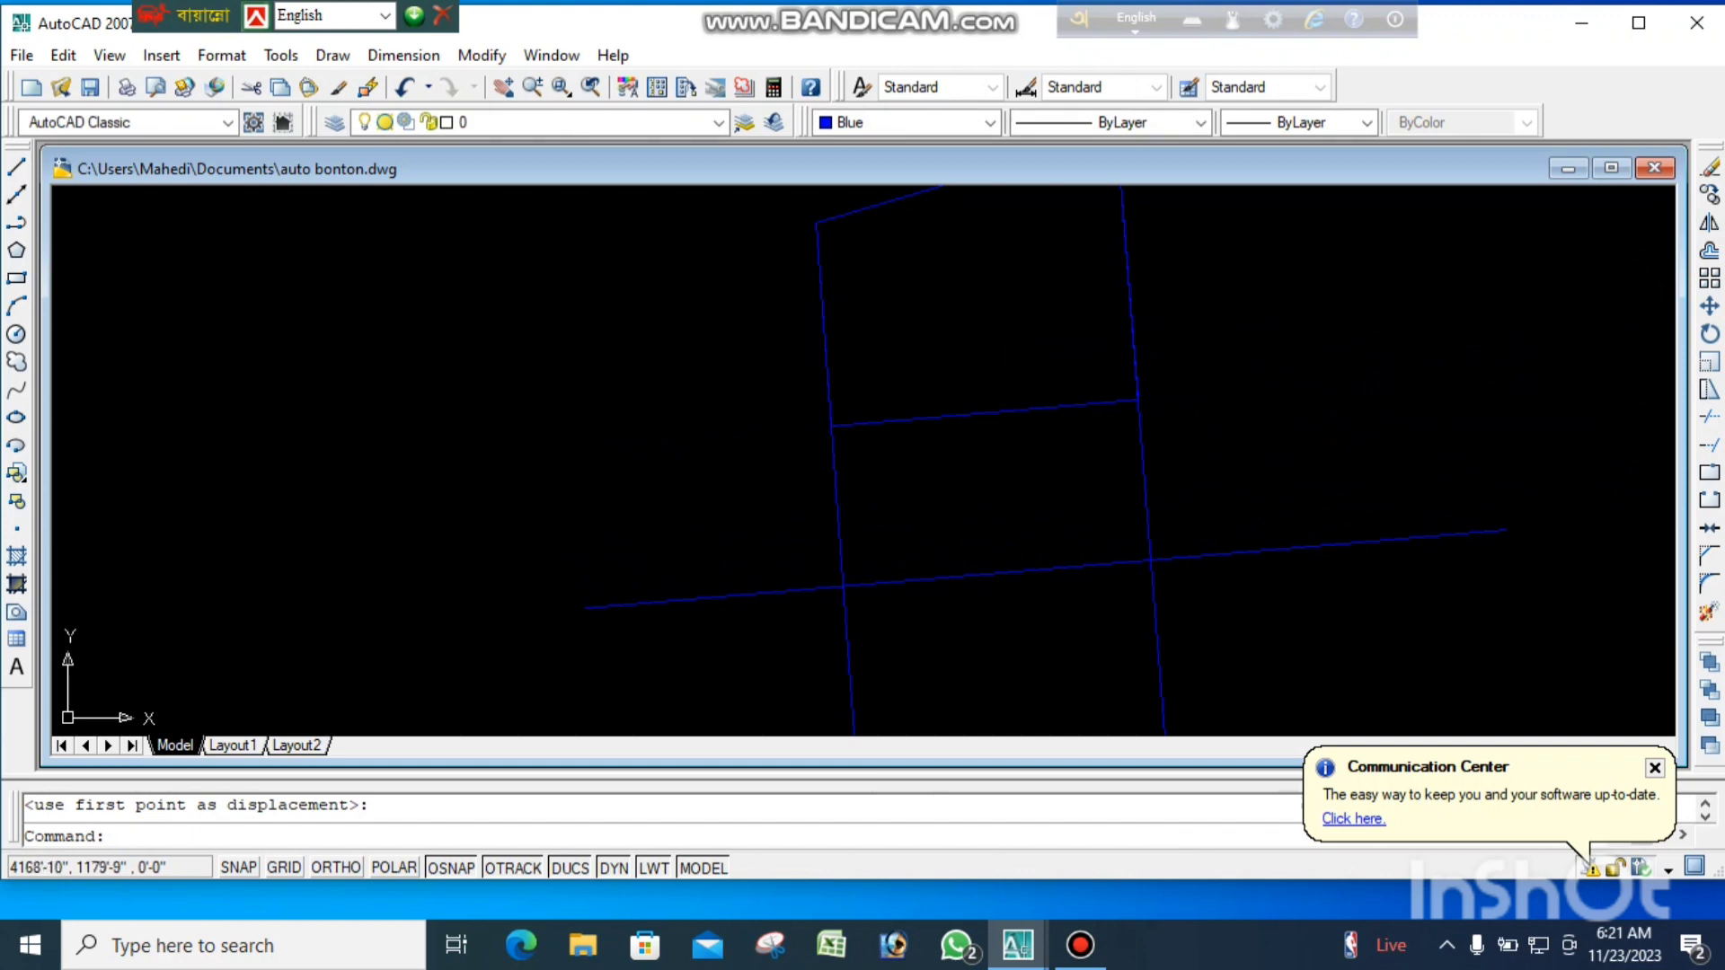
scroll(1025, 385, "down", 3)
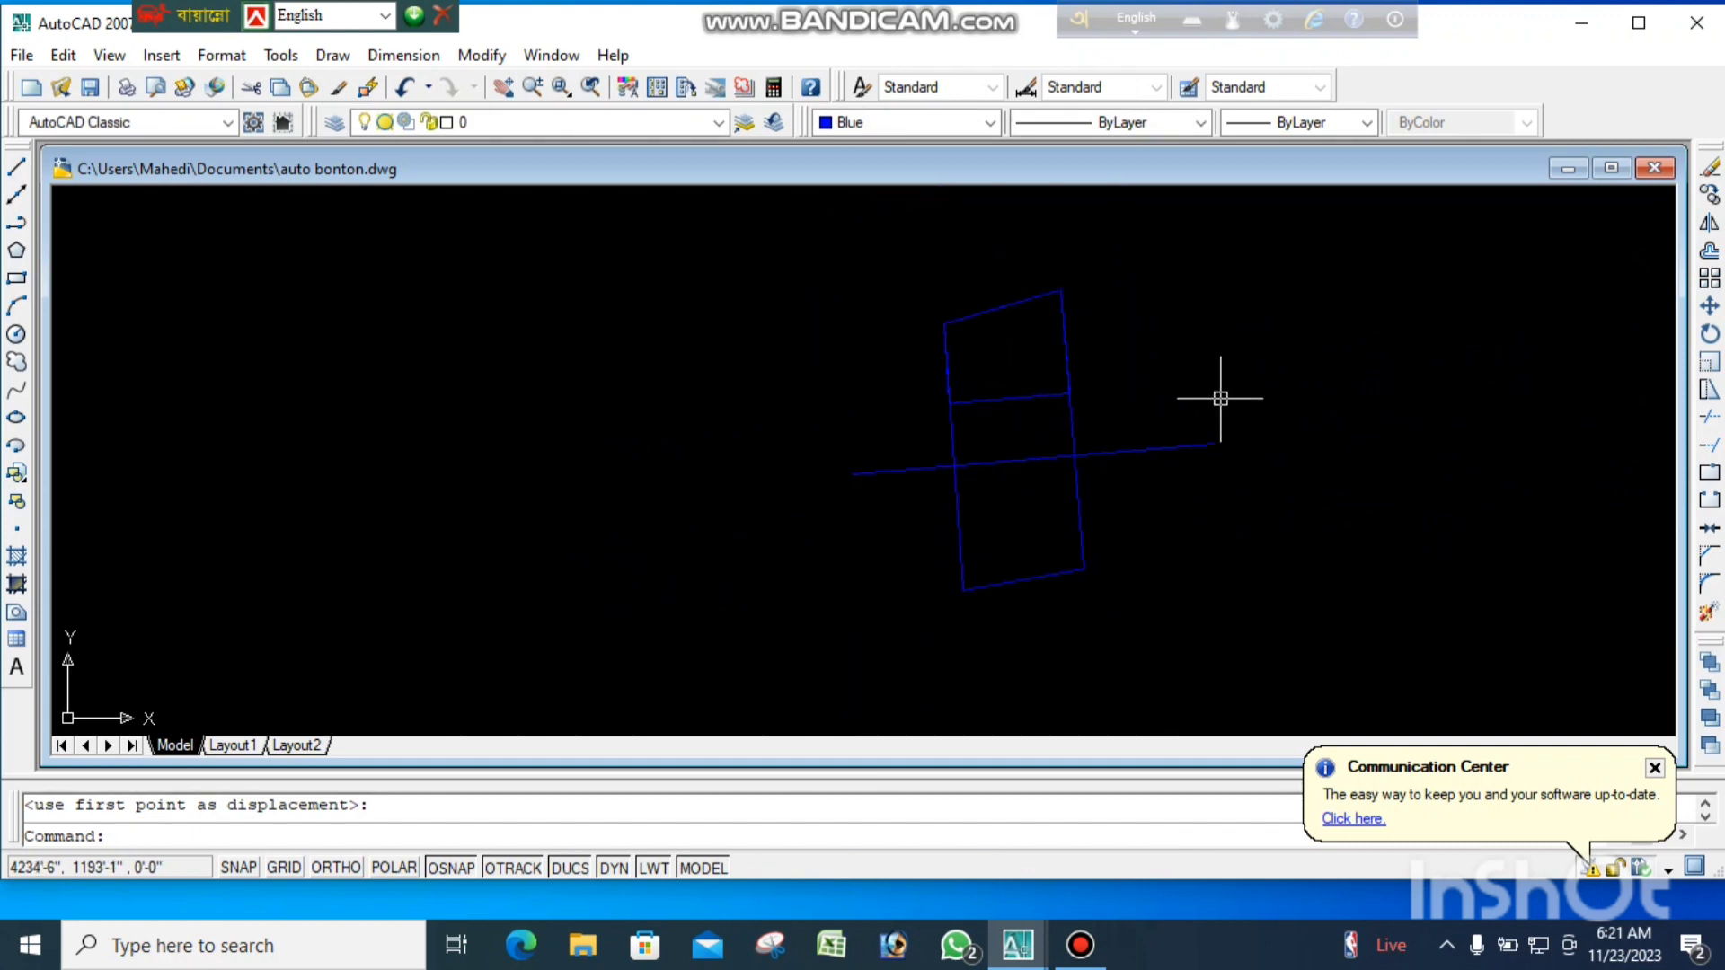
type("cd")
key("Return")
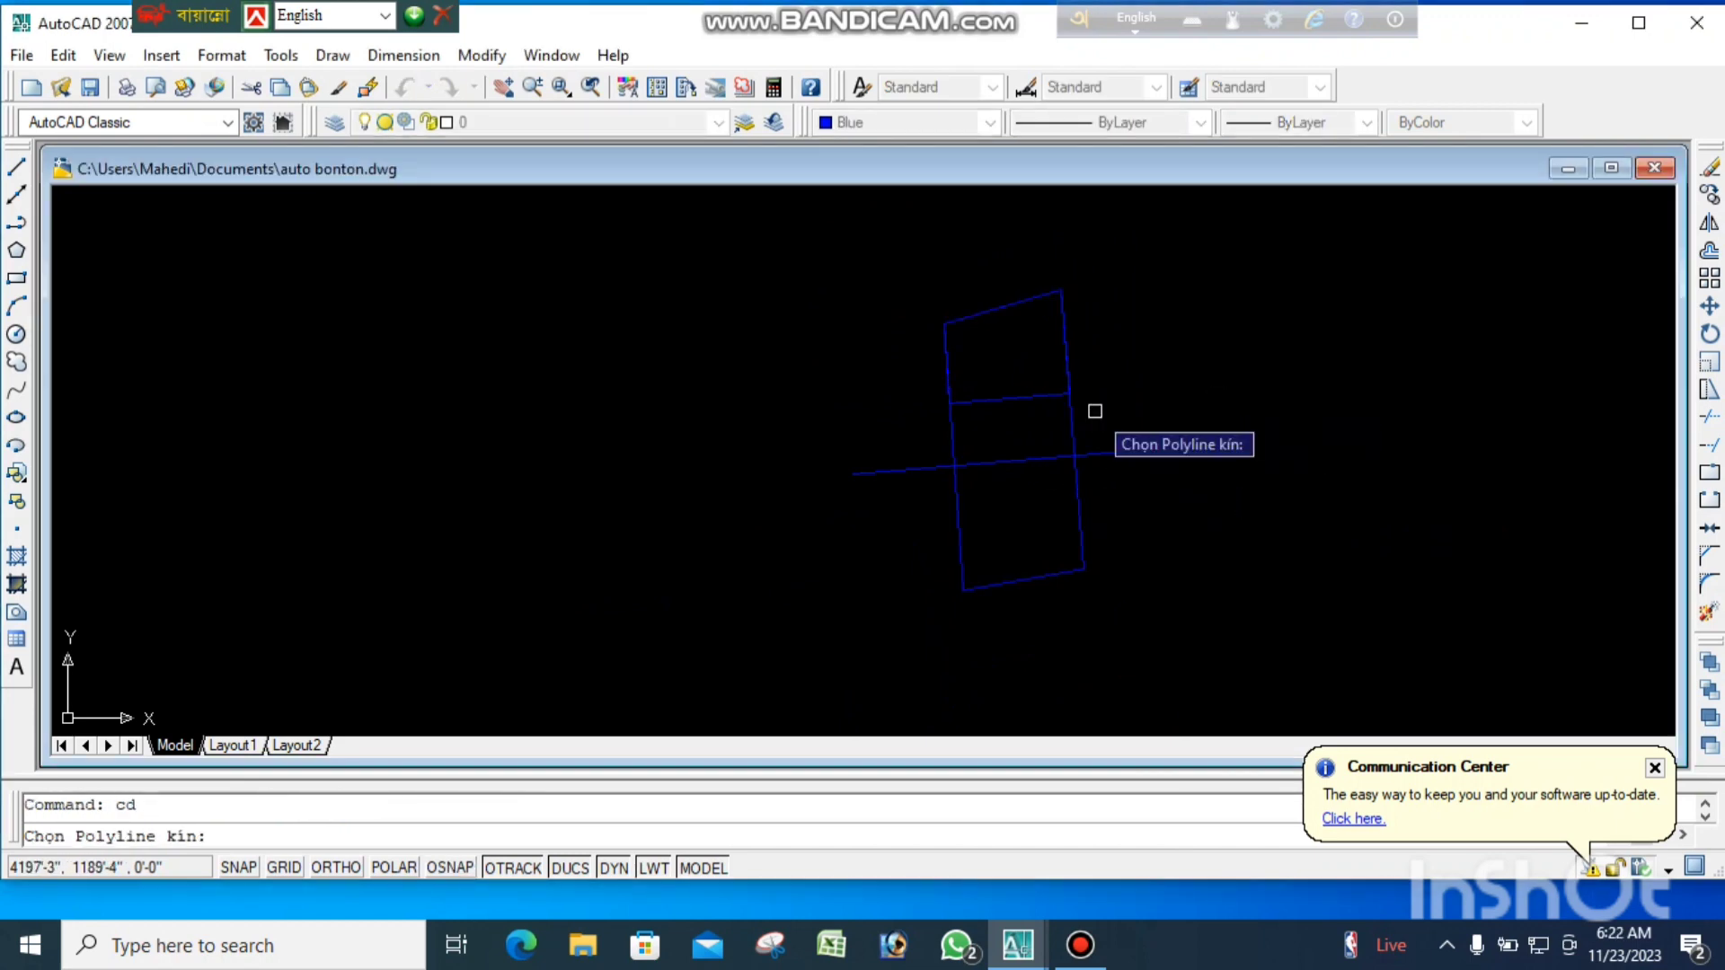
key("Escape")
- Move the long dividing line up out of the plot's remaining lower part so it crosses the first share
left_click(1067, 454)
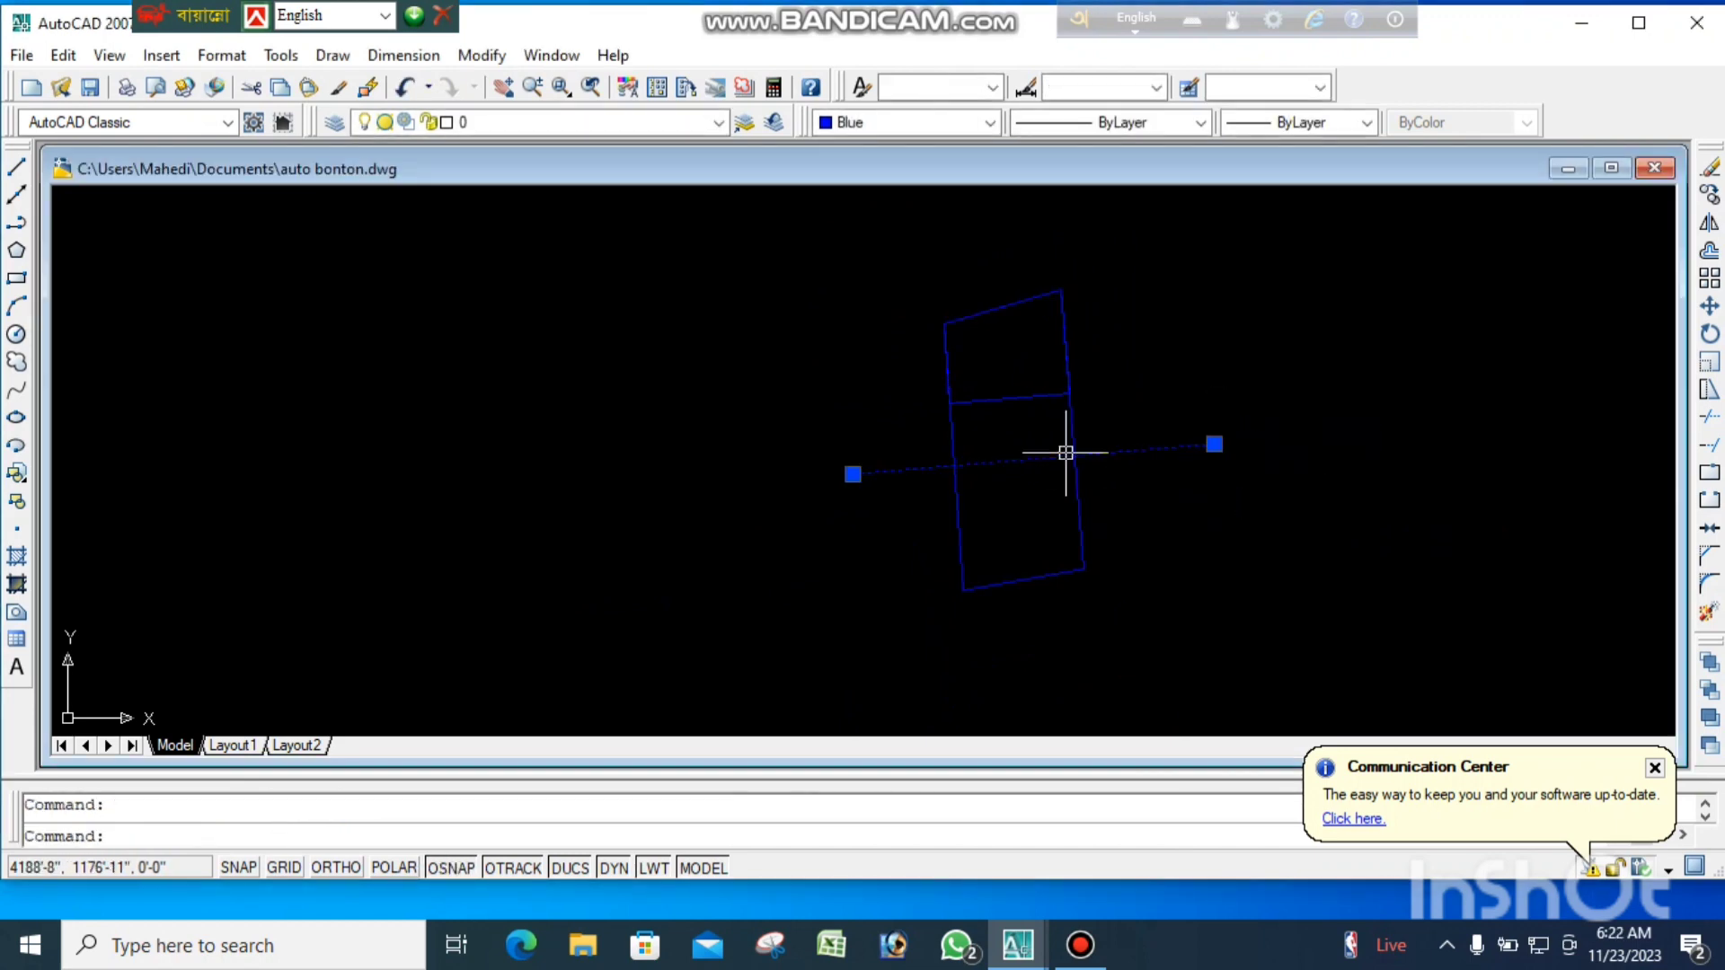
left_click(1710, 304)
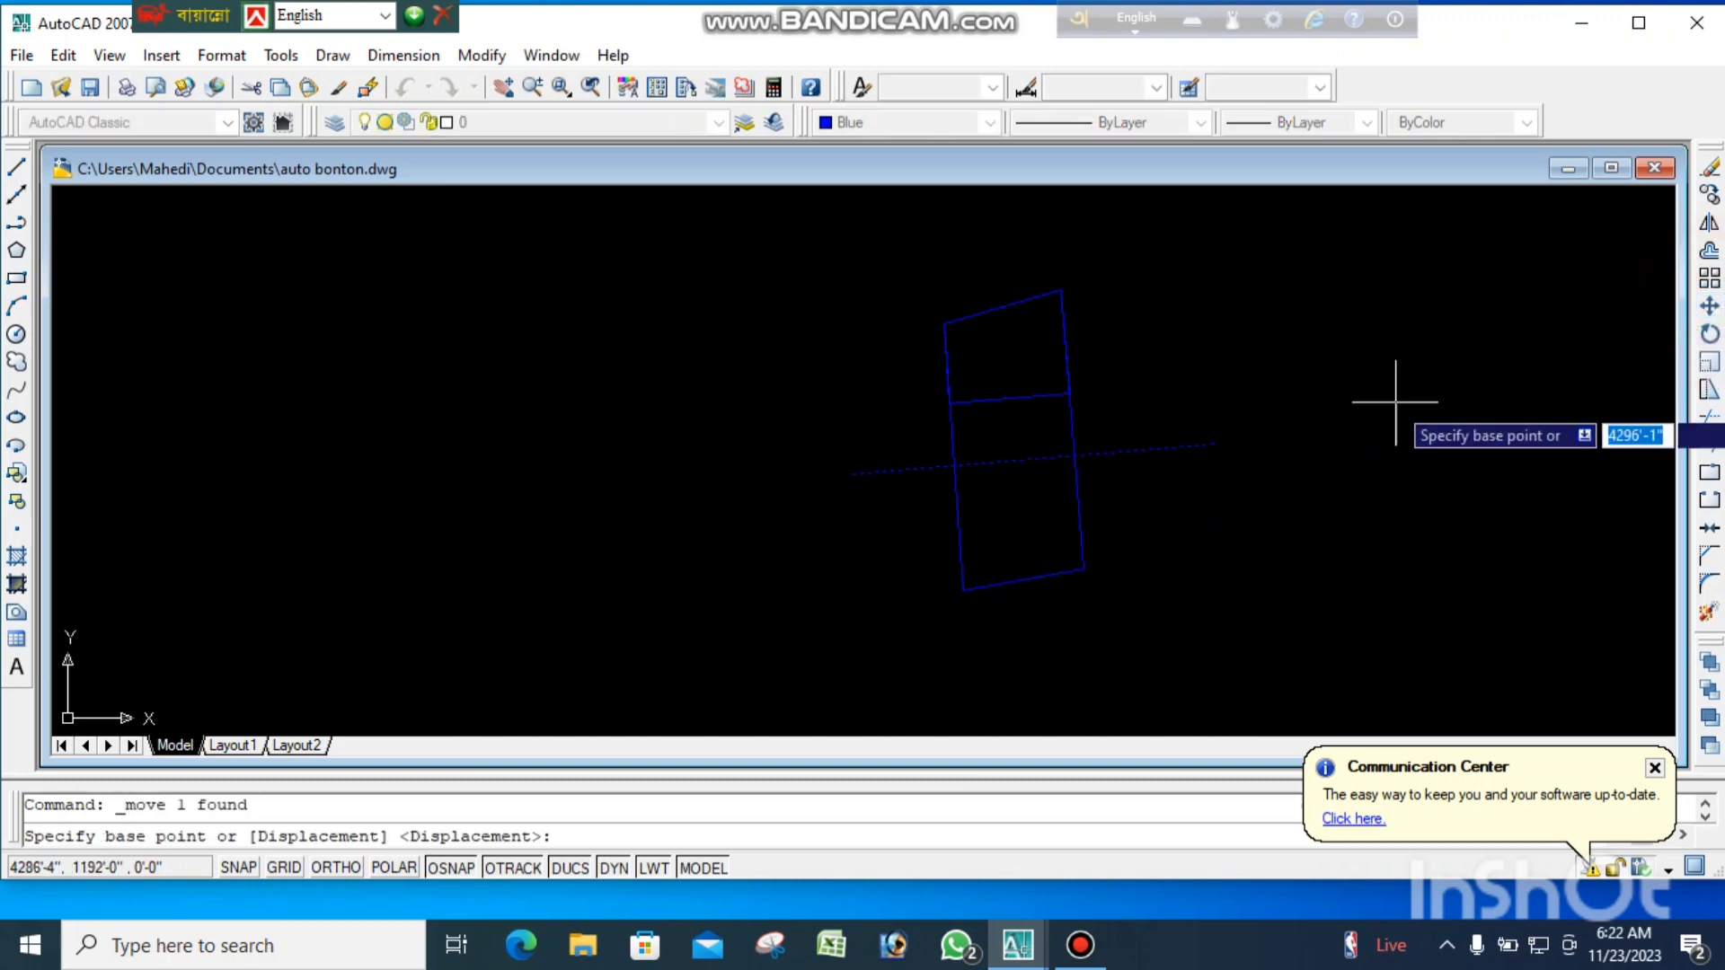
left_click(1214, 444)
left_click(1191, 345)
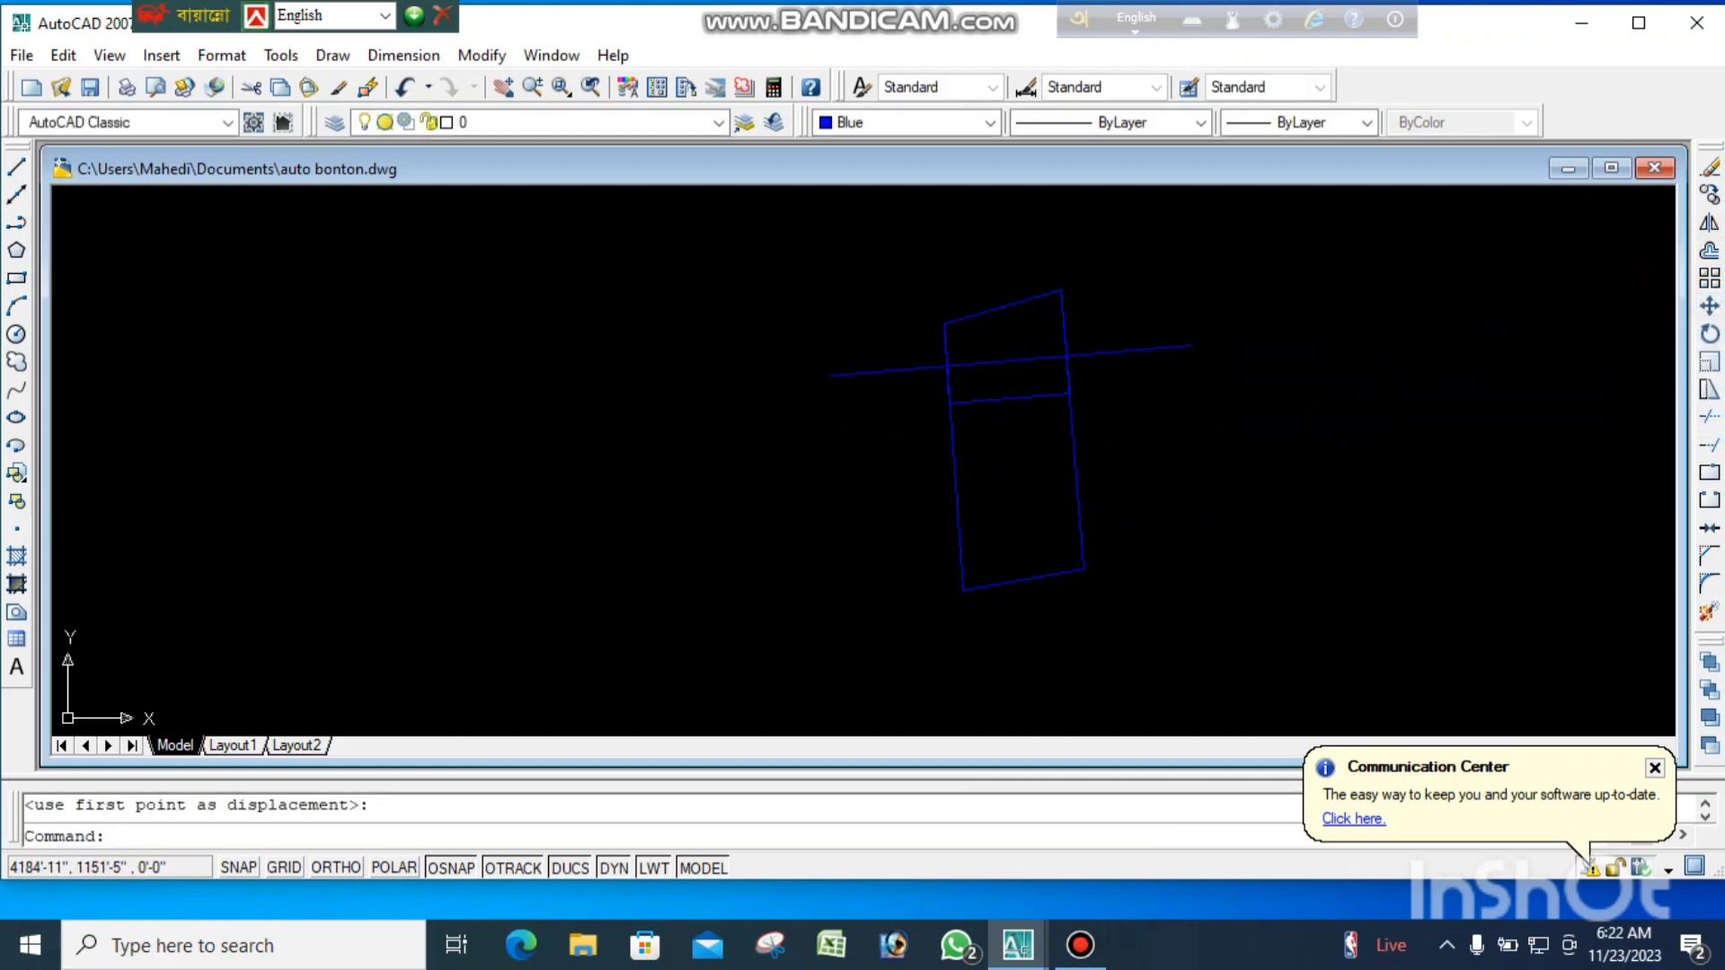
- Create a boundary polyline around the plot's remaining part below the first share
type("bo")
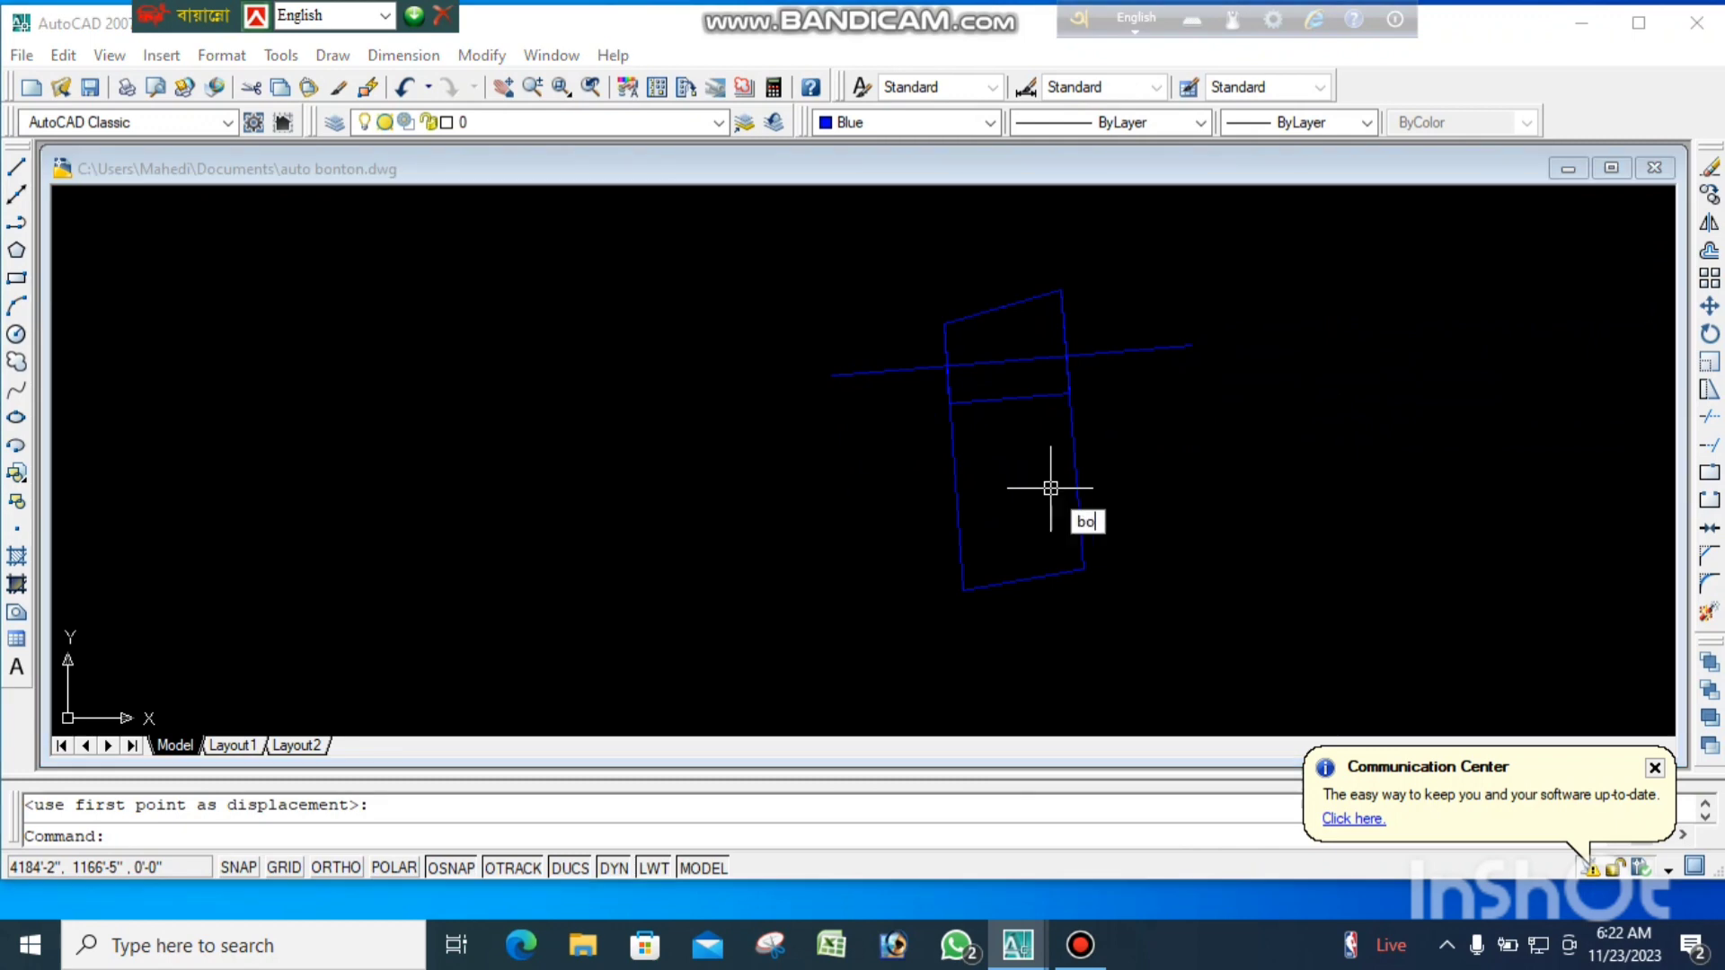
key("Return")
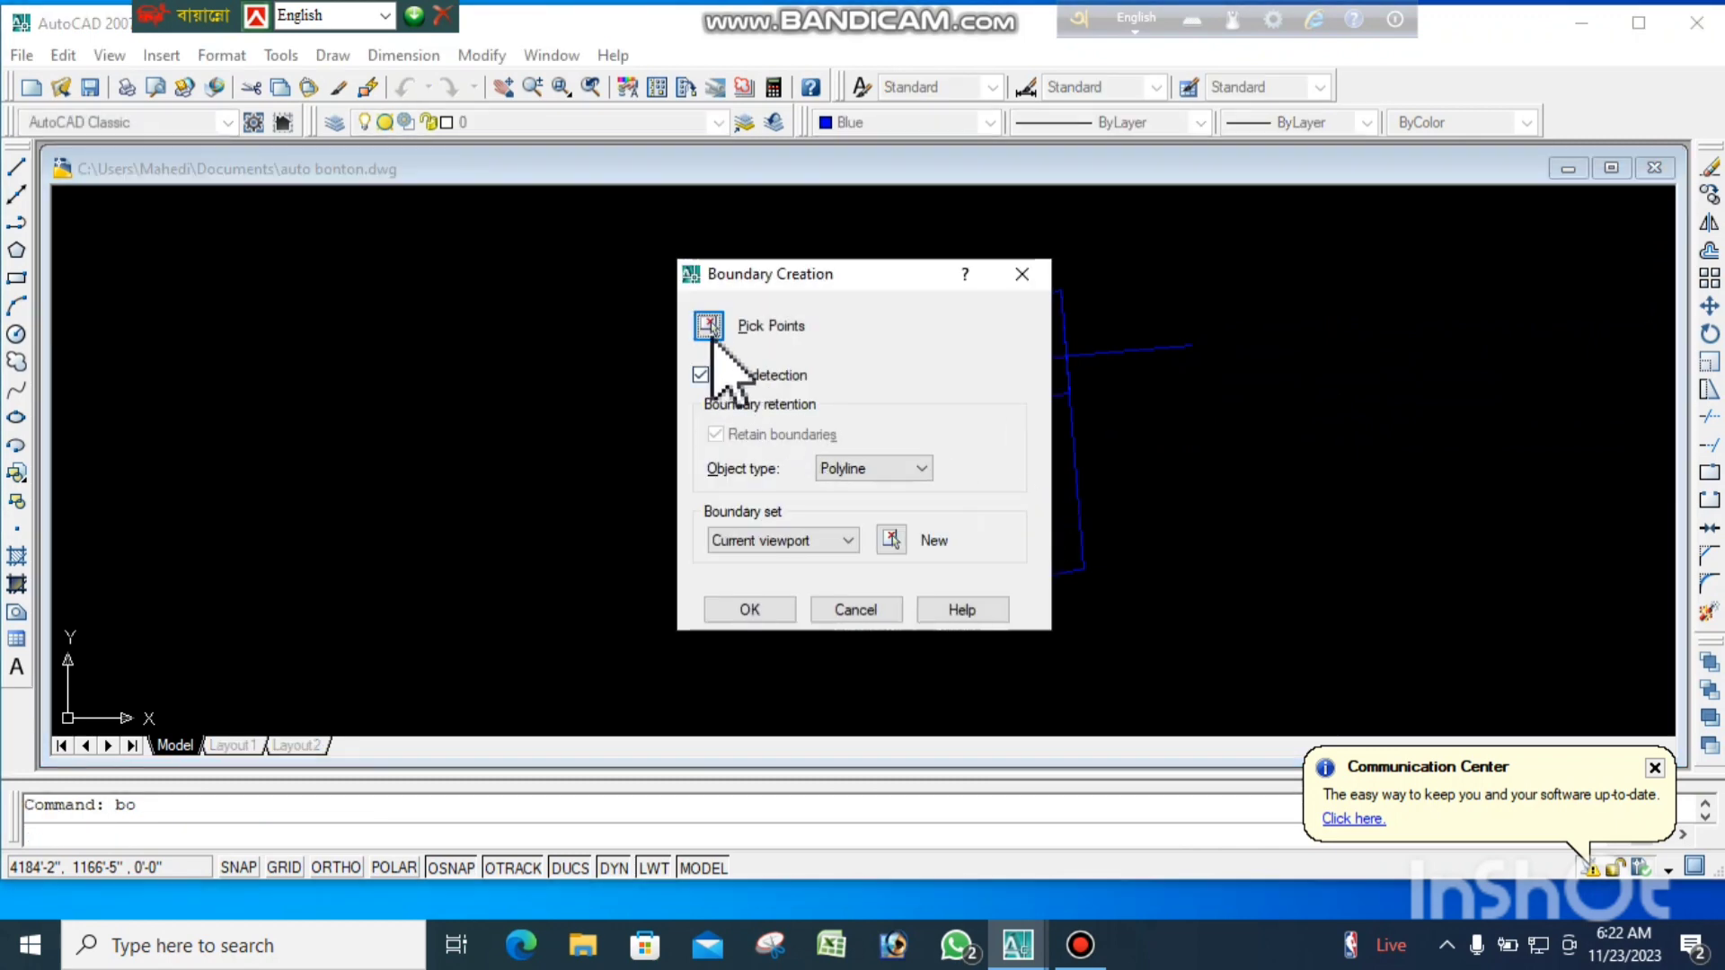
left_click(709, 326)
left_click(1001, 469)
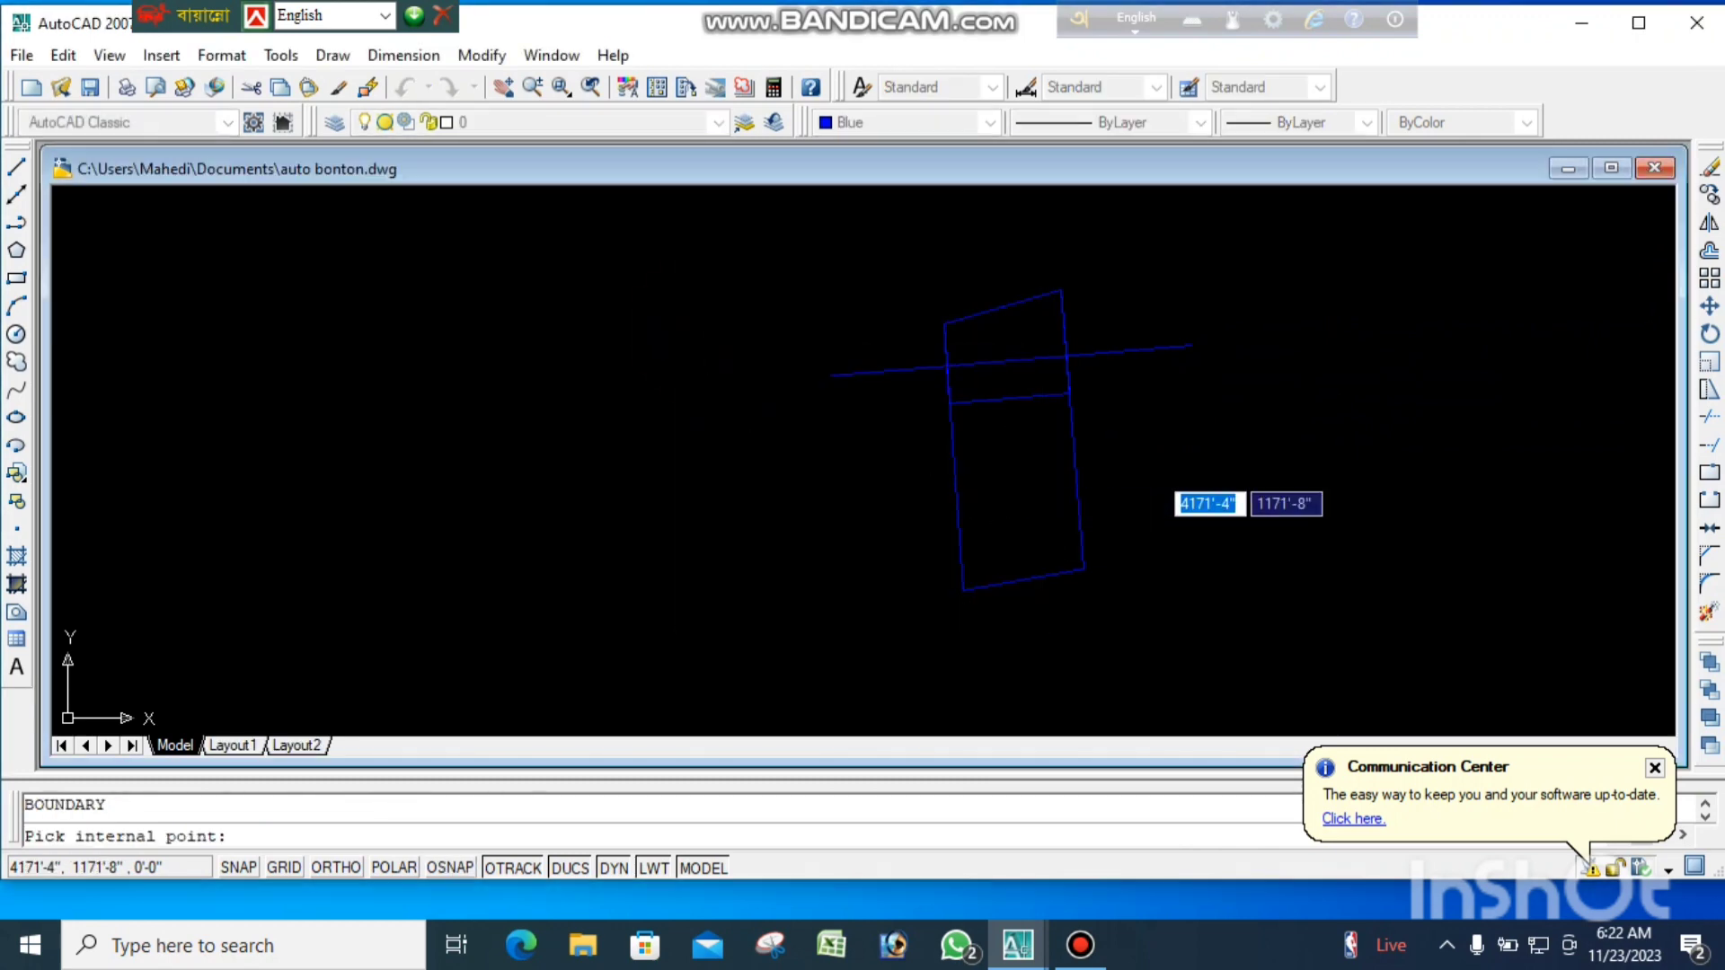
key("Return")
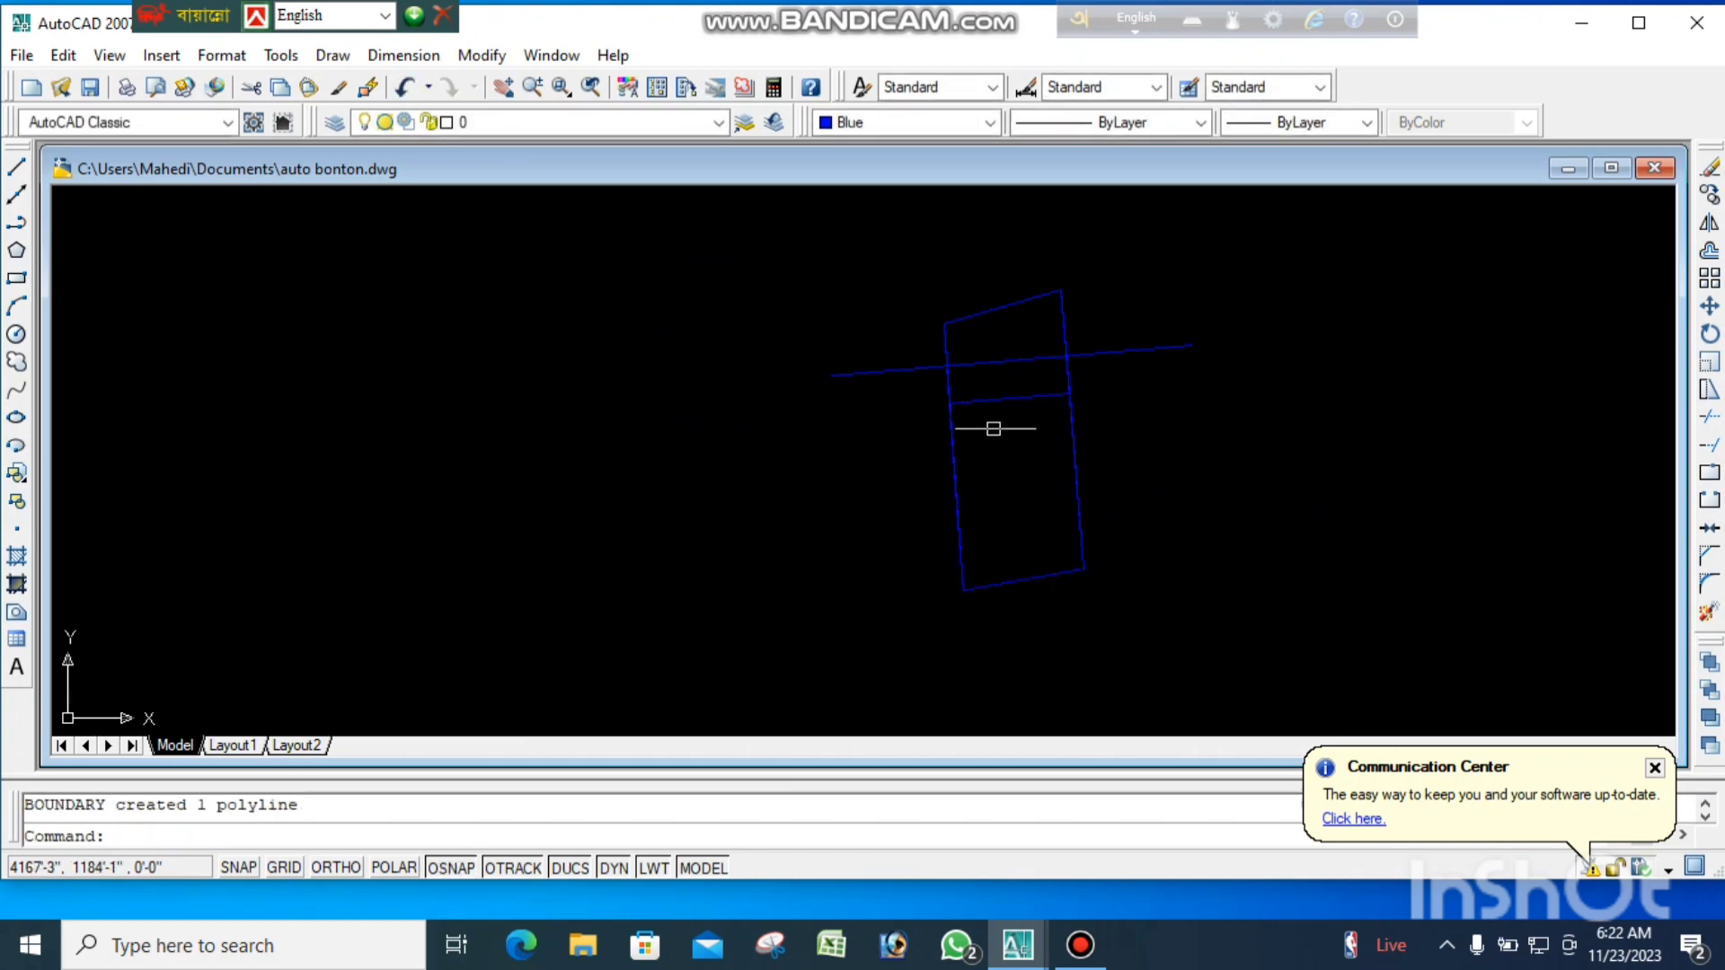
- Move the long dividing line down so it crosses the remaining part near its middle
left_click(1008, 364)
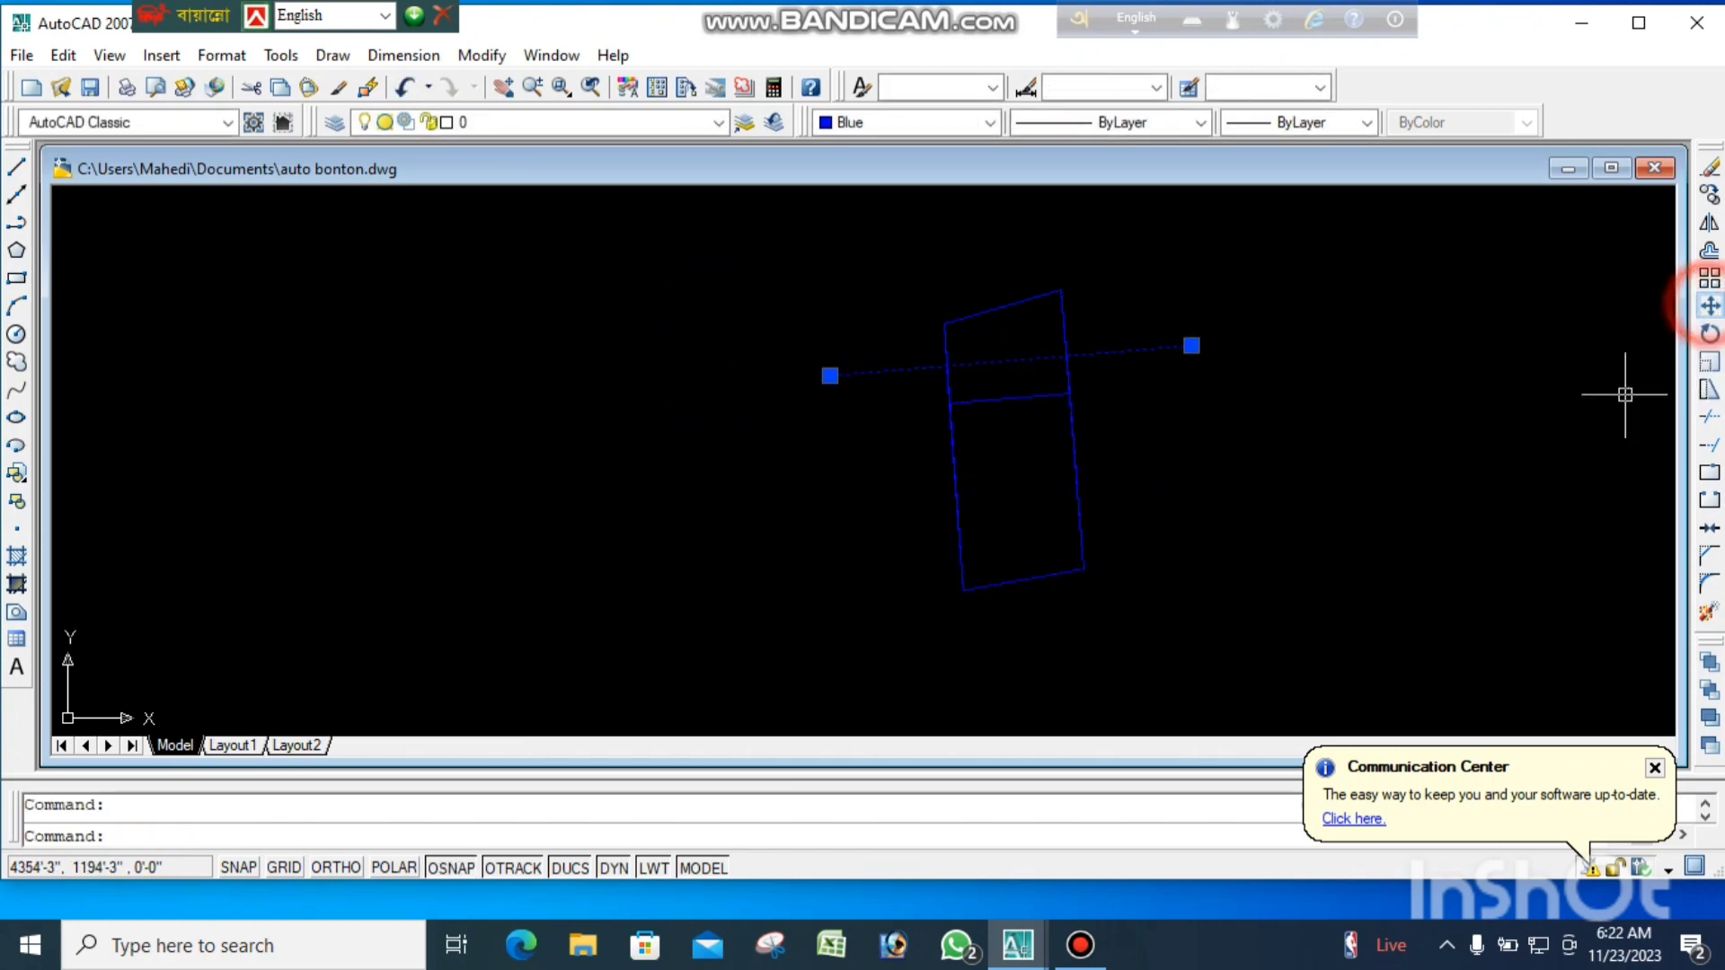
left_click(1709, 306)
left_click(1396, 410)
left_click(1407, 535)
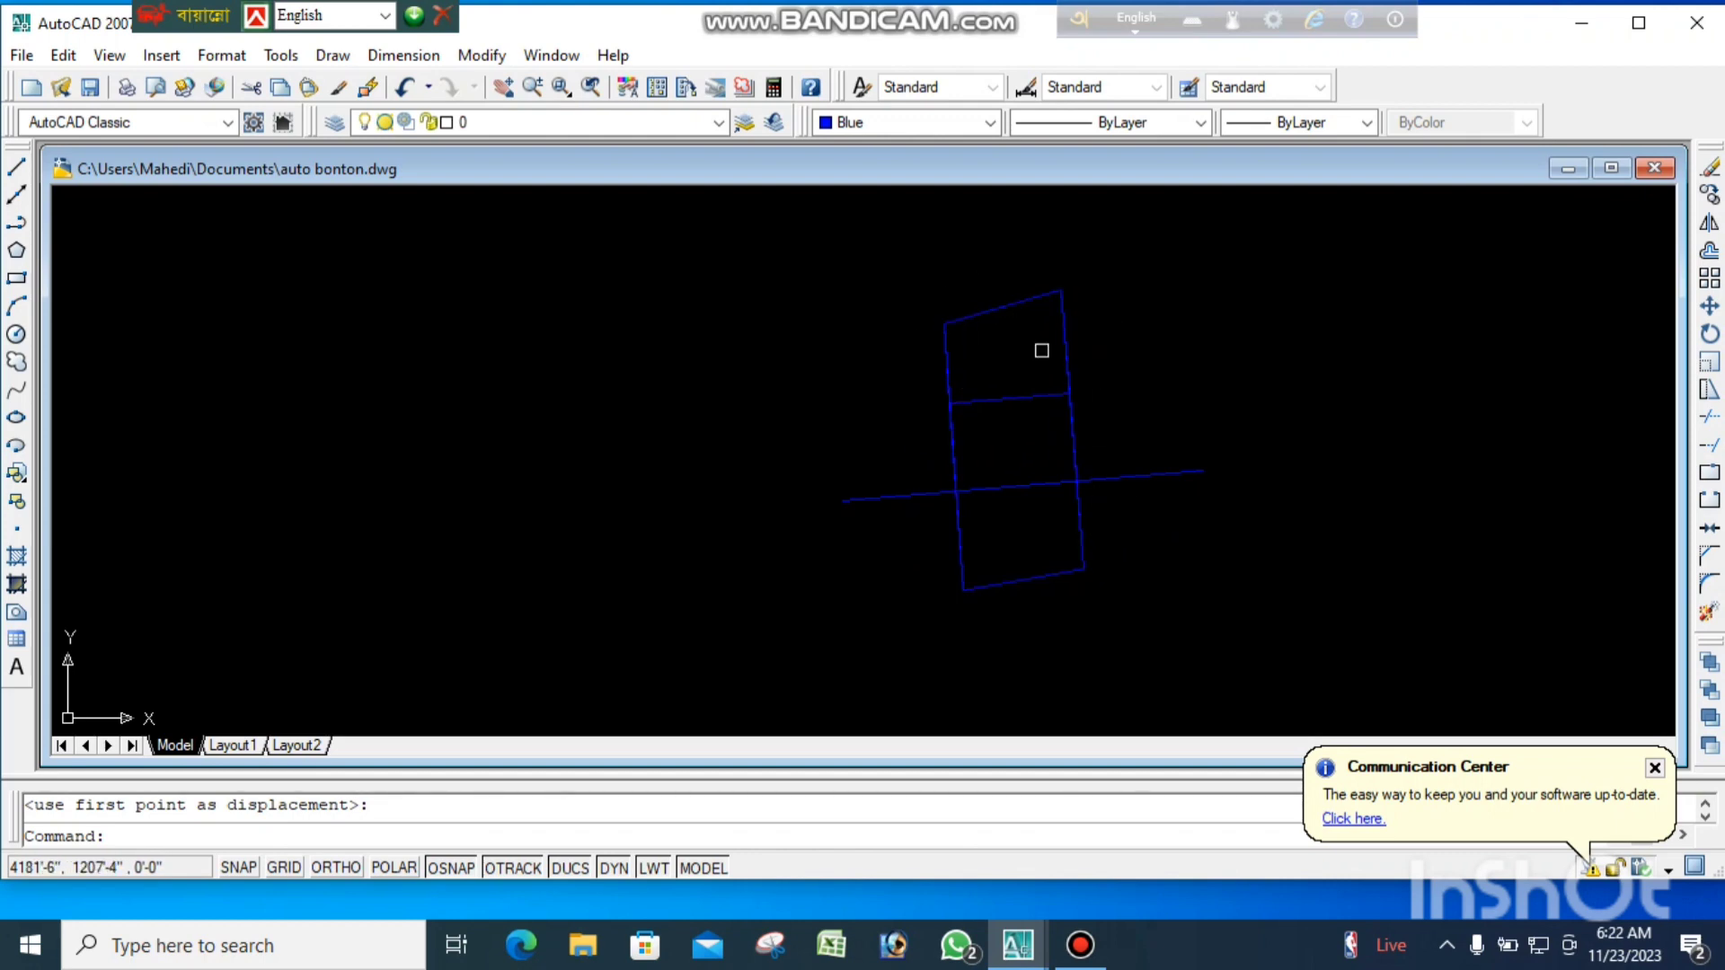
- Run the cd routine on the remaining part's polyline, with the long line as divider and the area above it as the side to cut off
type("cd")
key("Return")
left_click(1073, 458)
left_click(1047, 484)
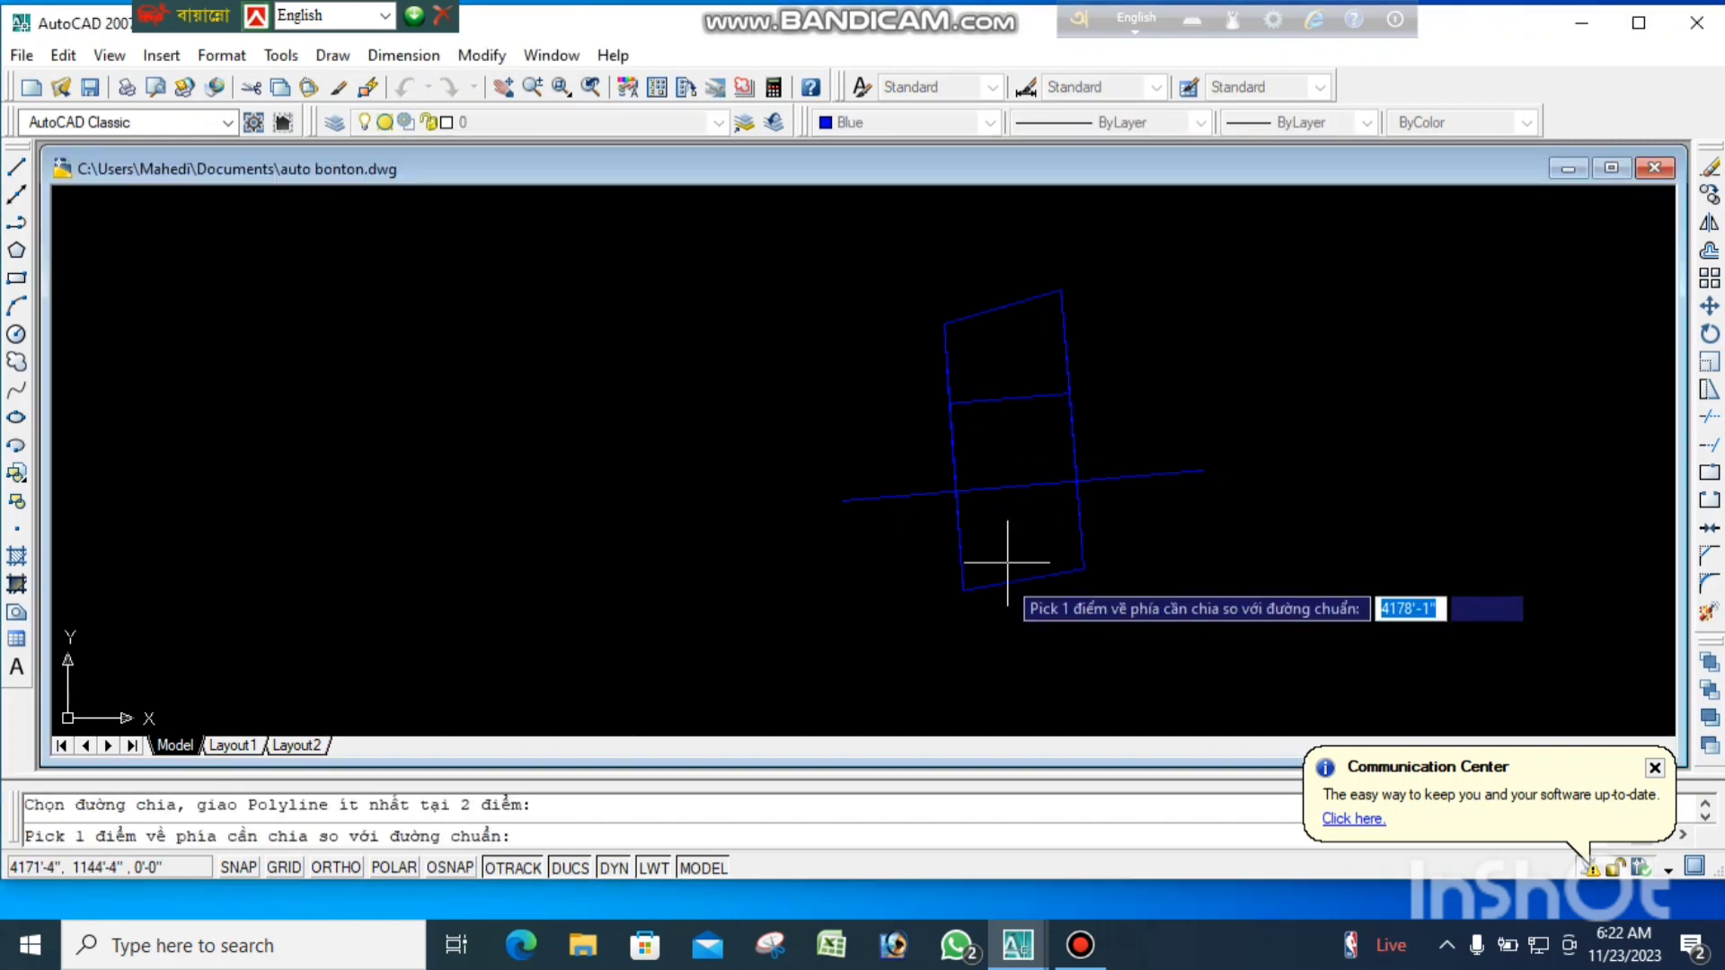
left_click(1007, 563)
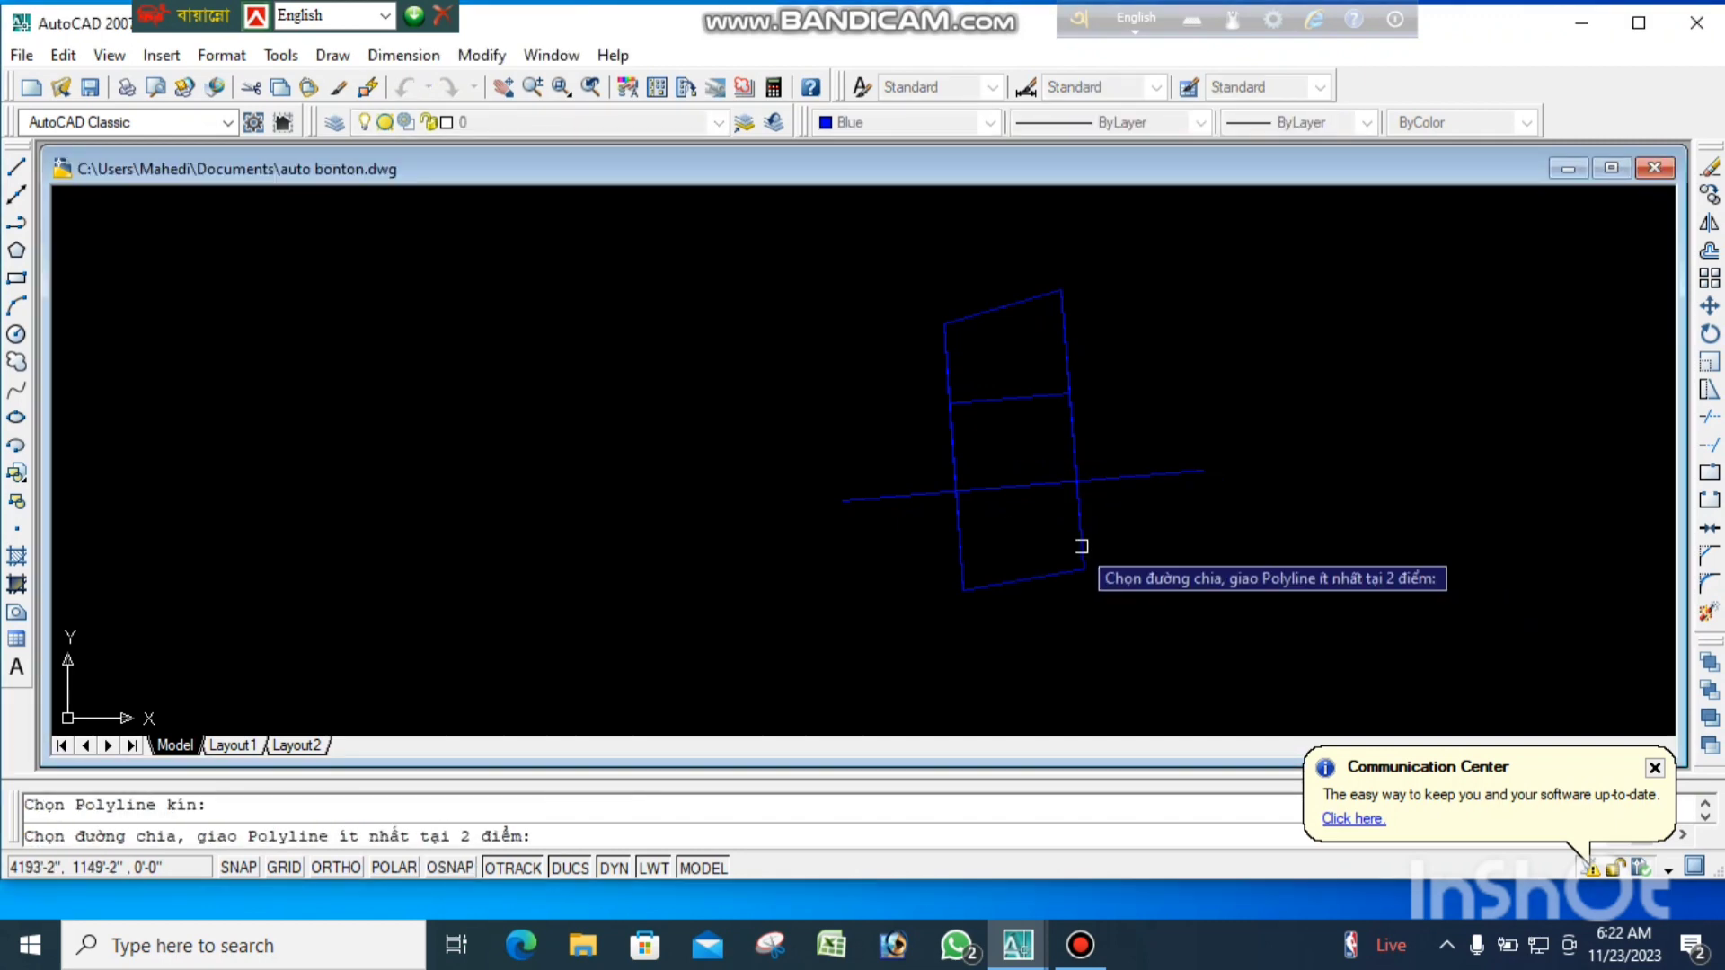
left_click(1025, 483)
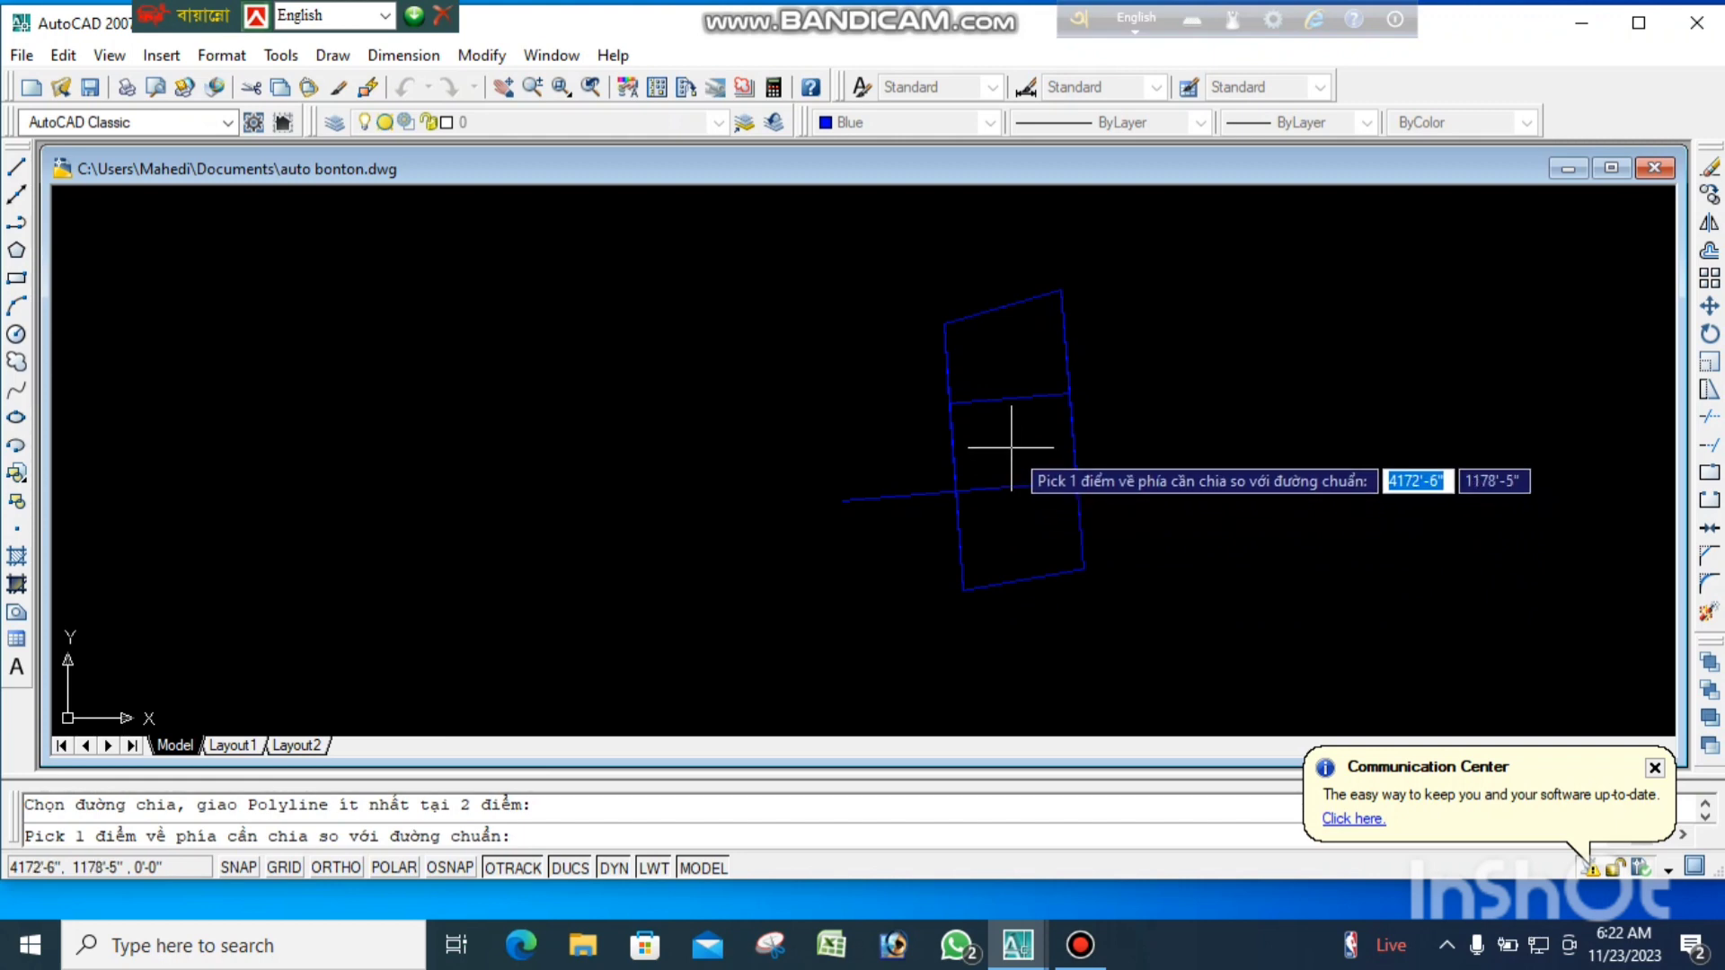
left_click(1012, 446)
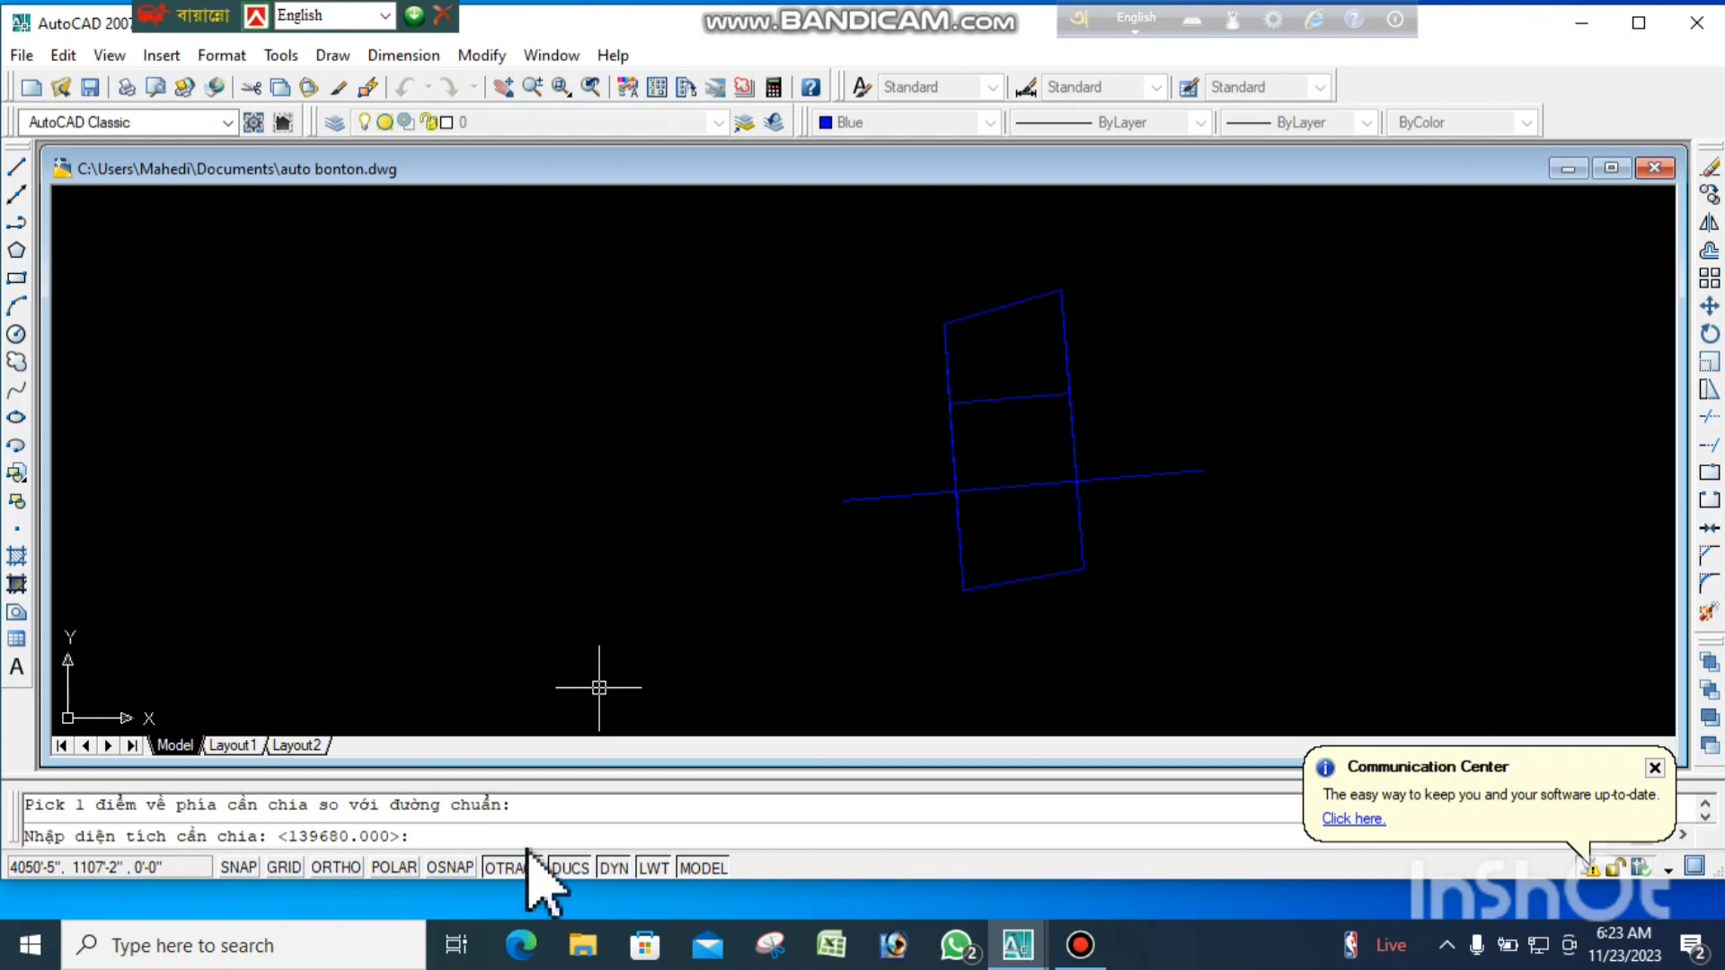
- Accept 139680 as the area to cut off, choose the parallel option S, and finish the division routine
key("Return")
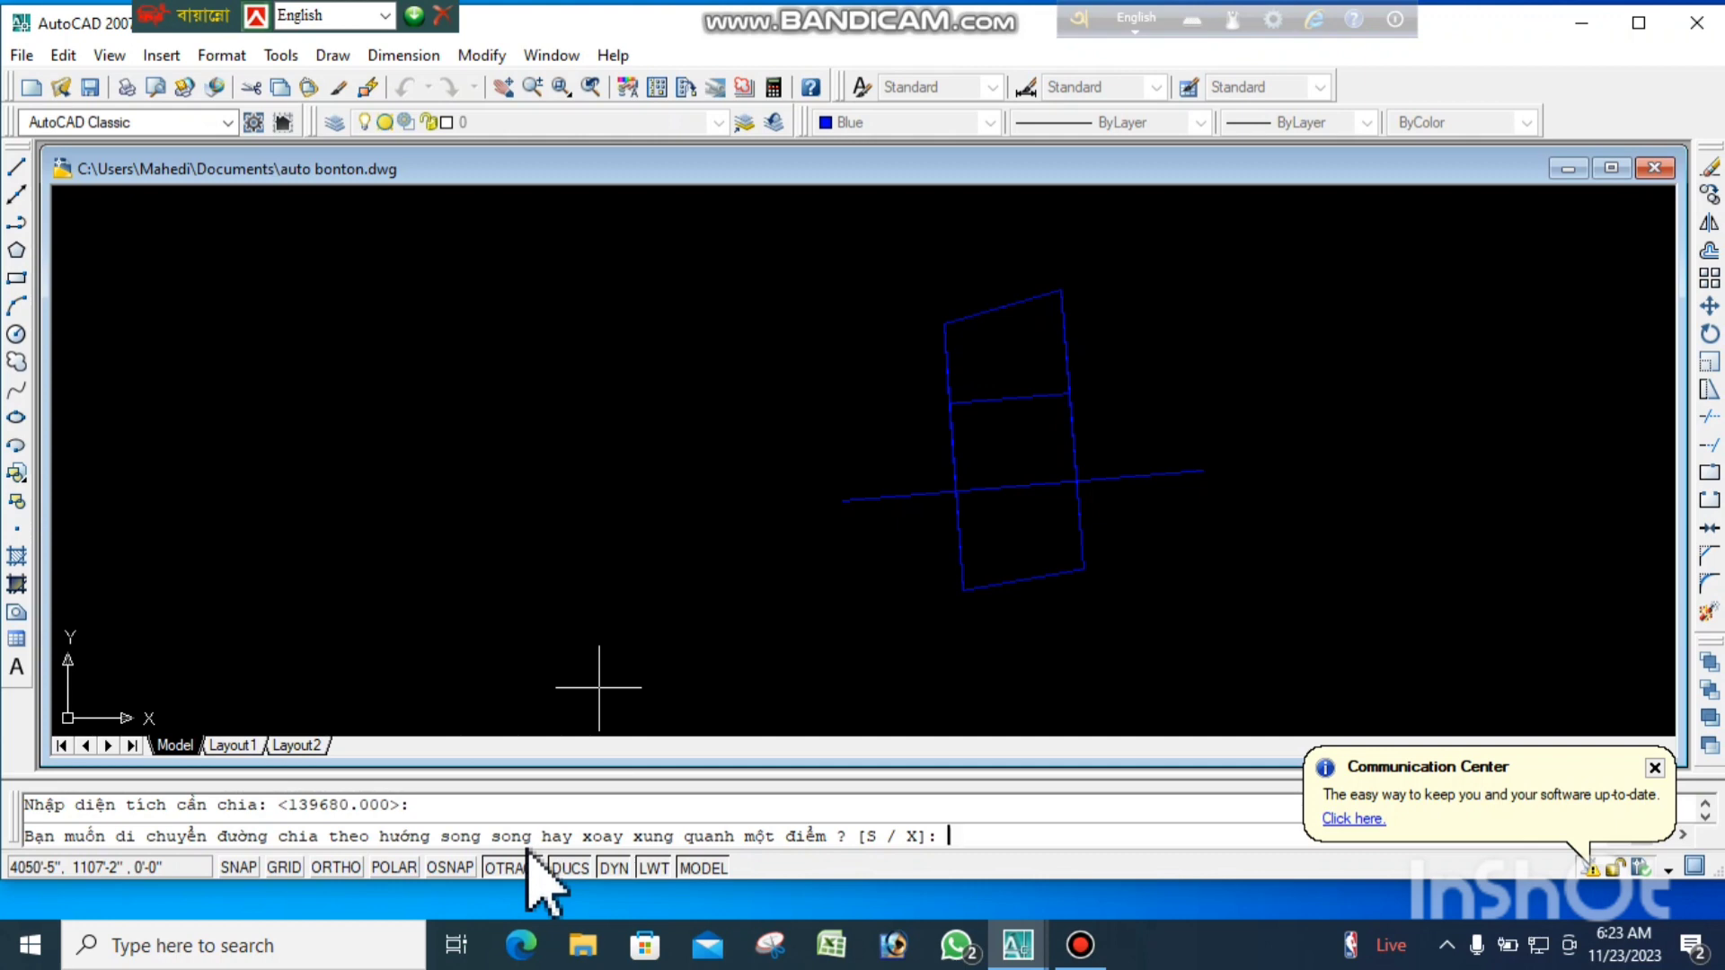
type("s")
key("Return")
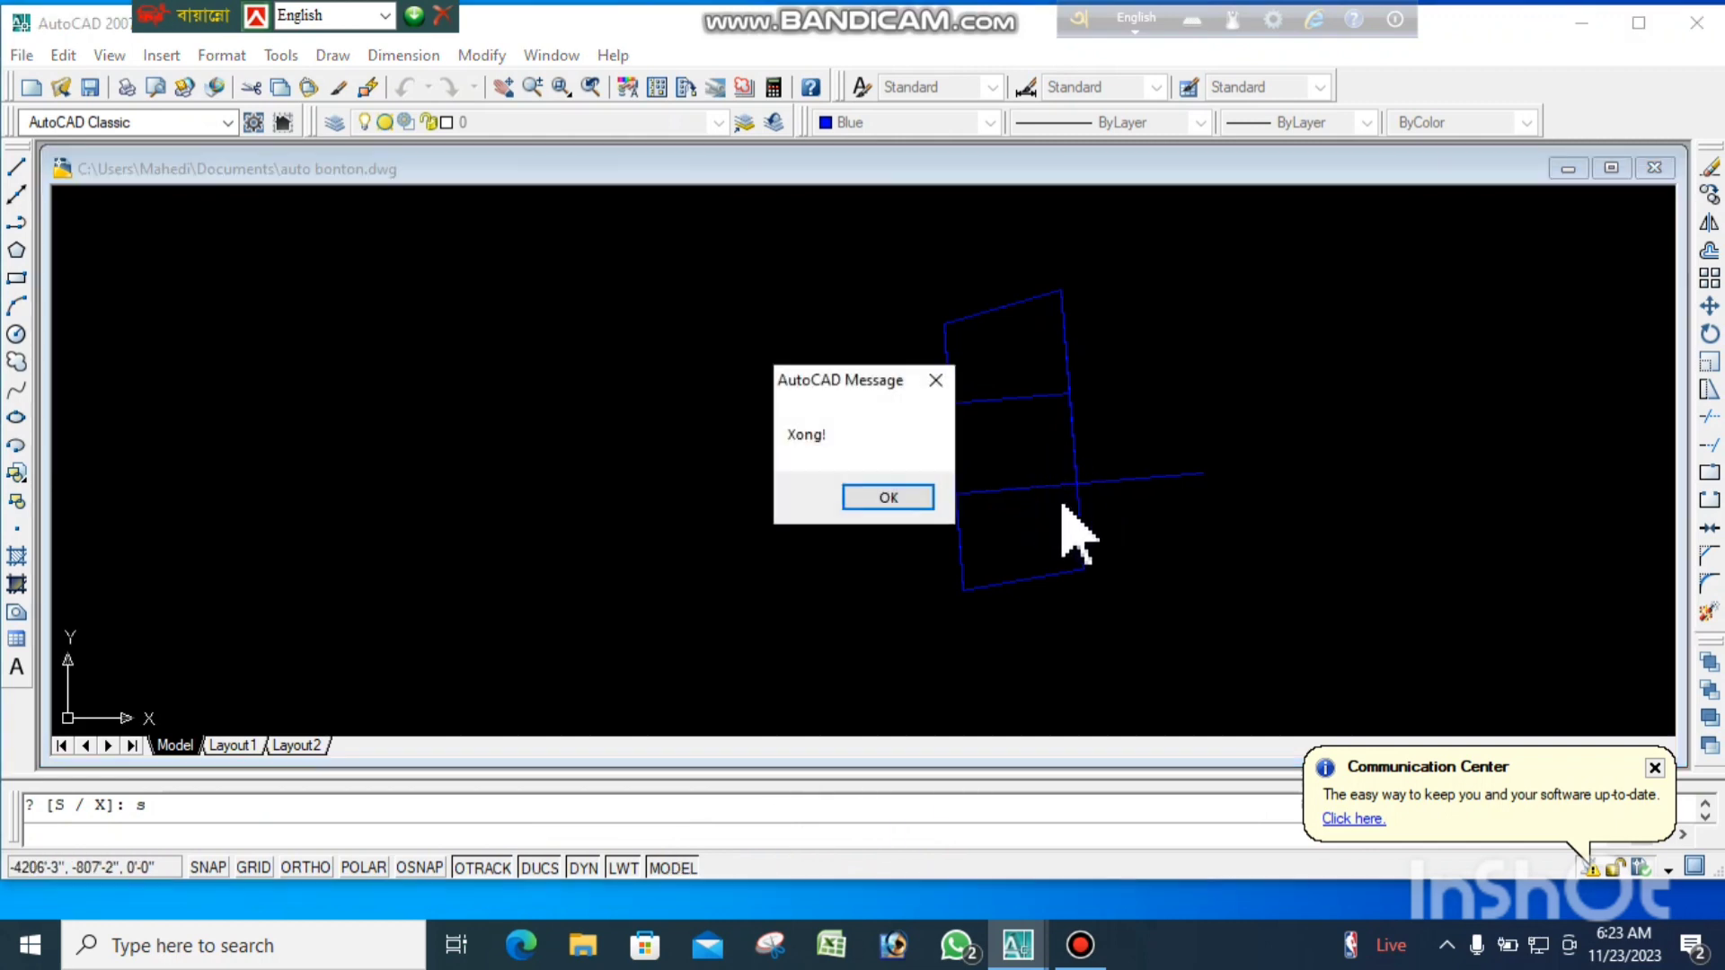
left_click(878, 497)
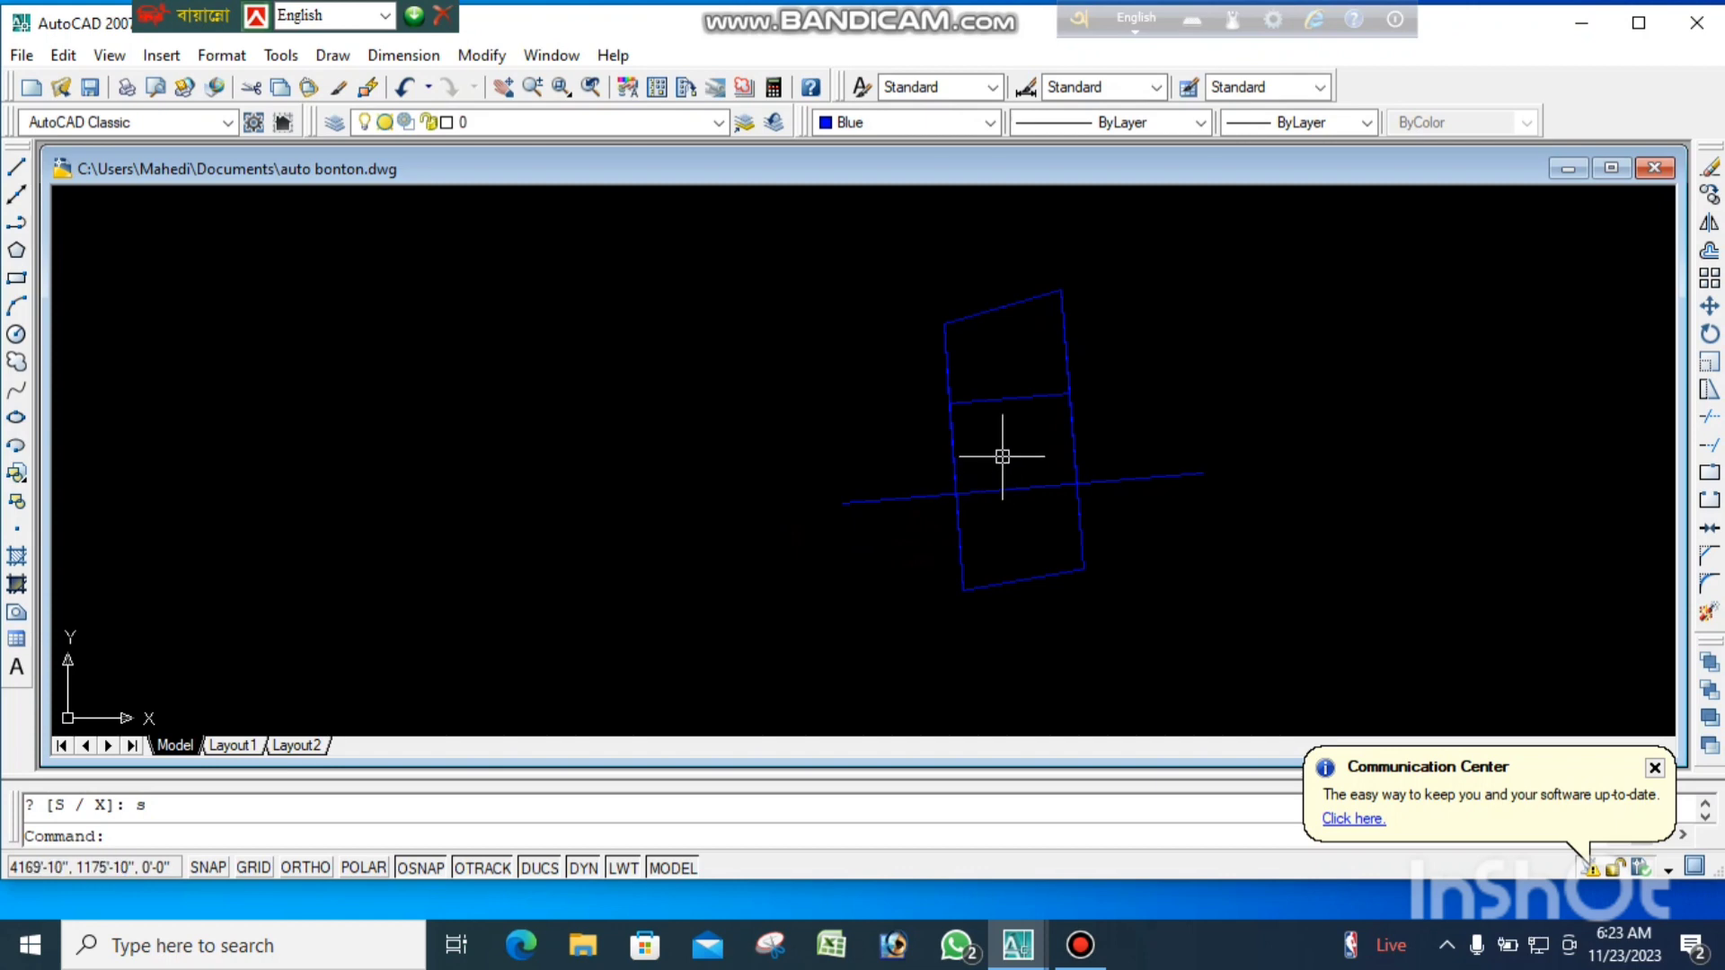
- Create a boundary polyline around the middle share between the first share and the long dividing line
type("bo")
key("Return")
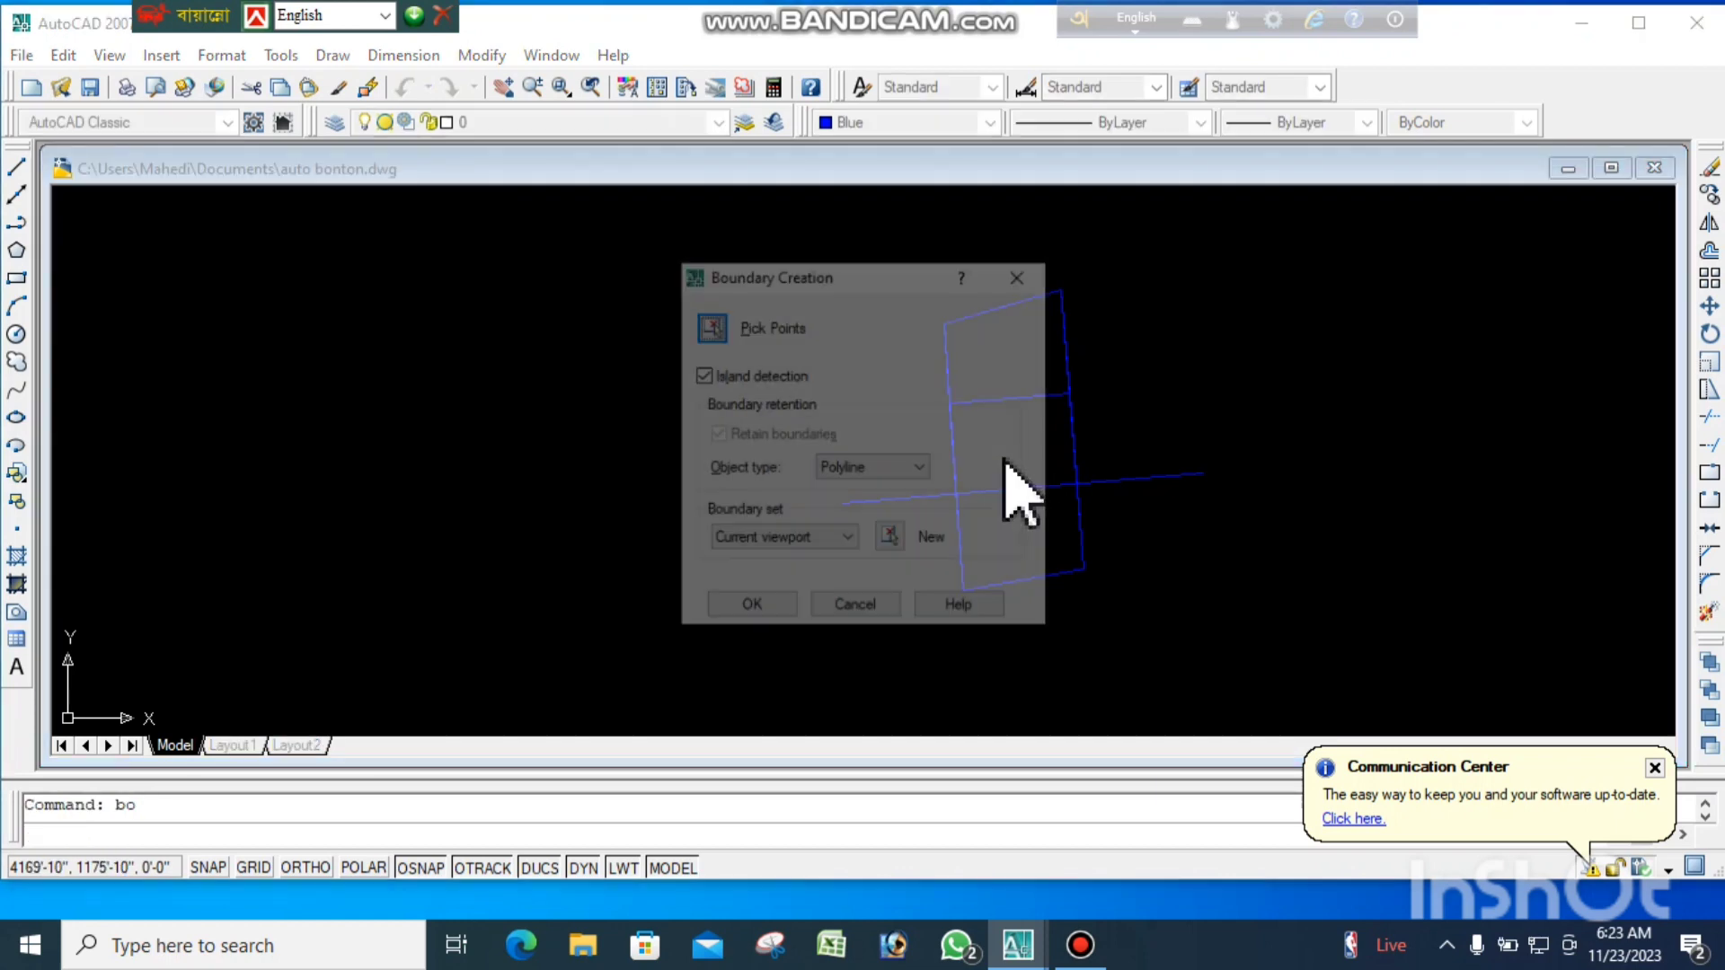
left_click(708, 325)
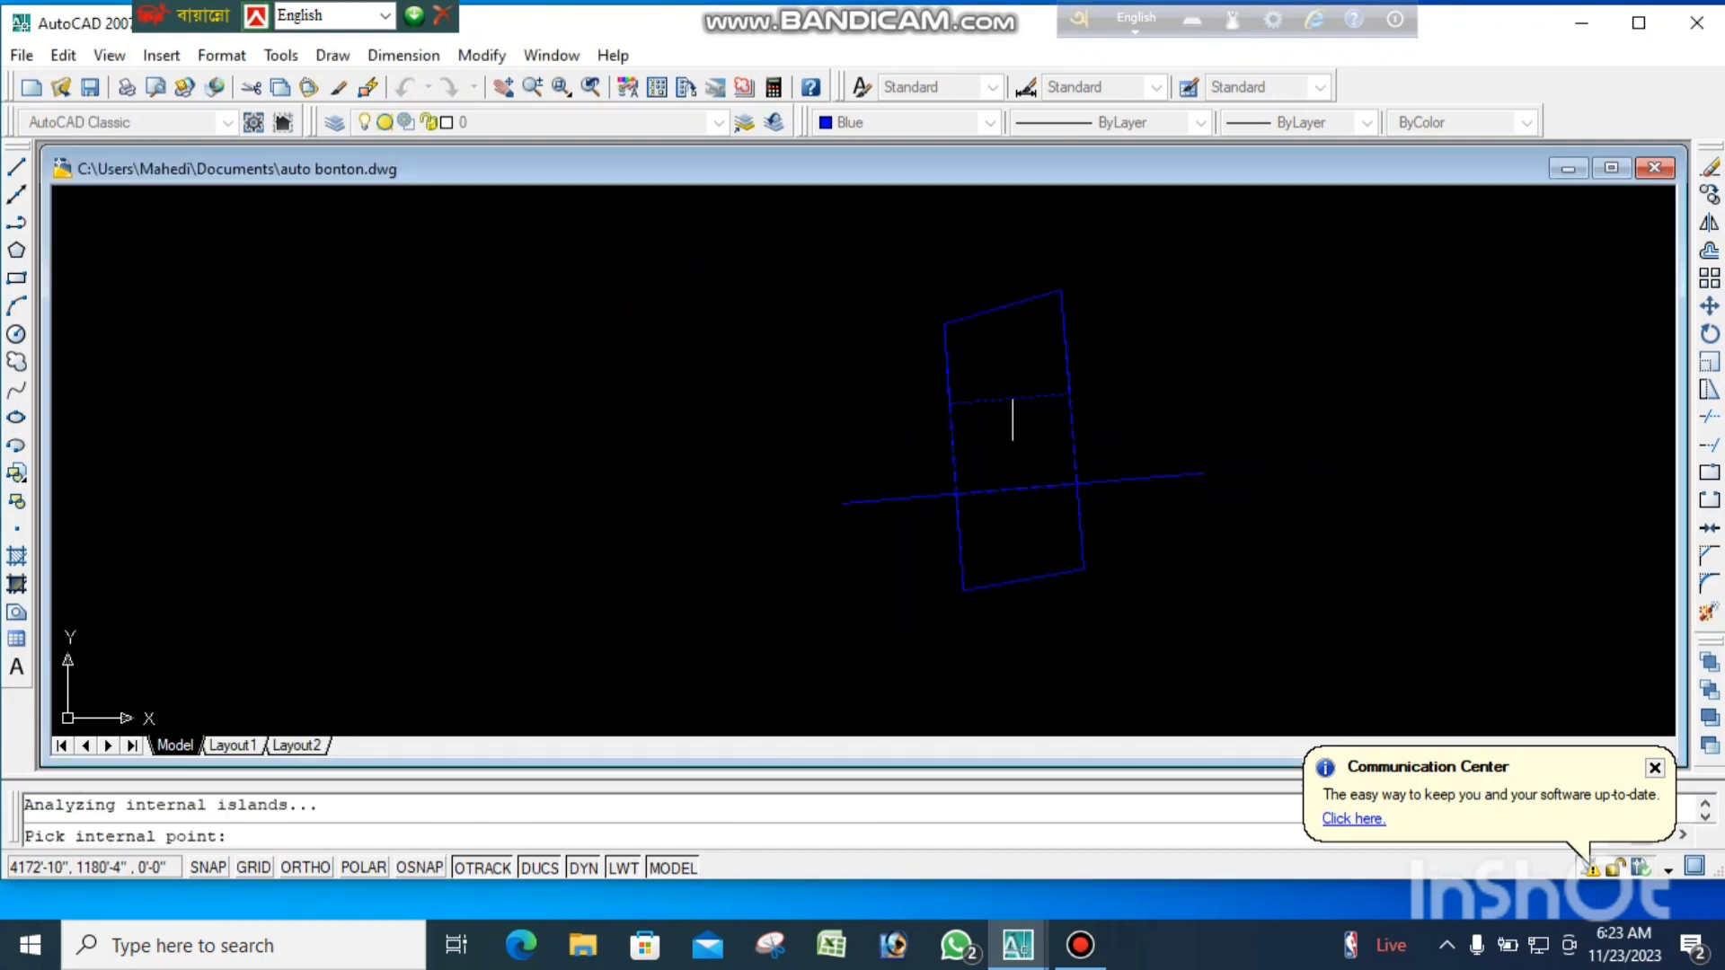
key("Return")
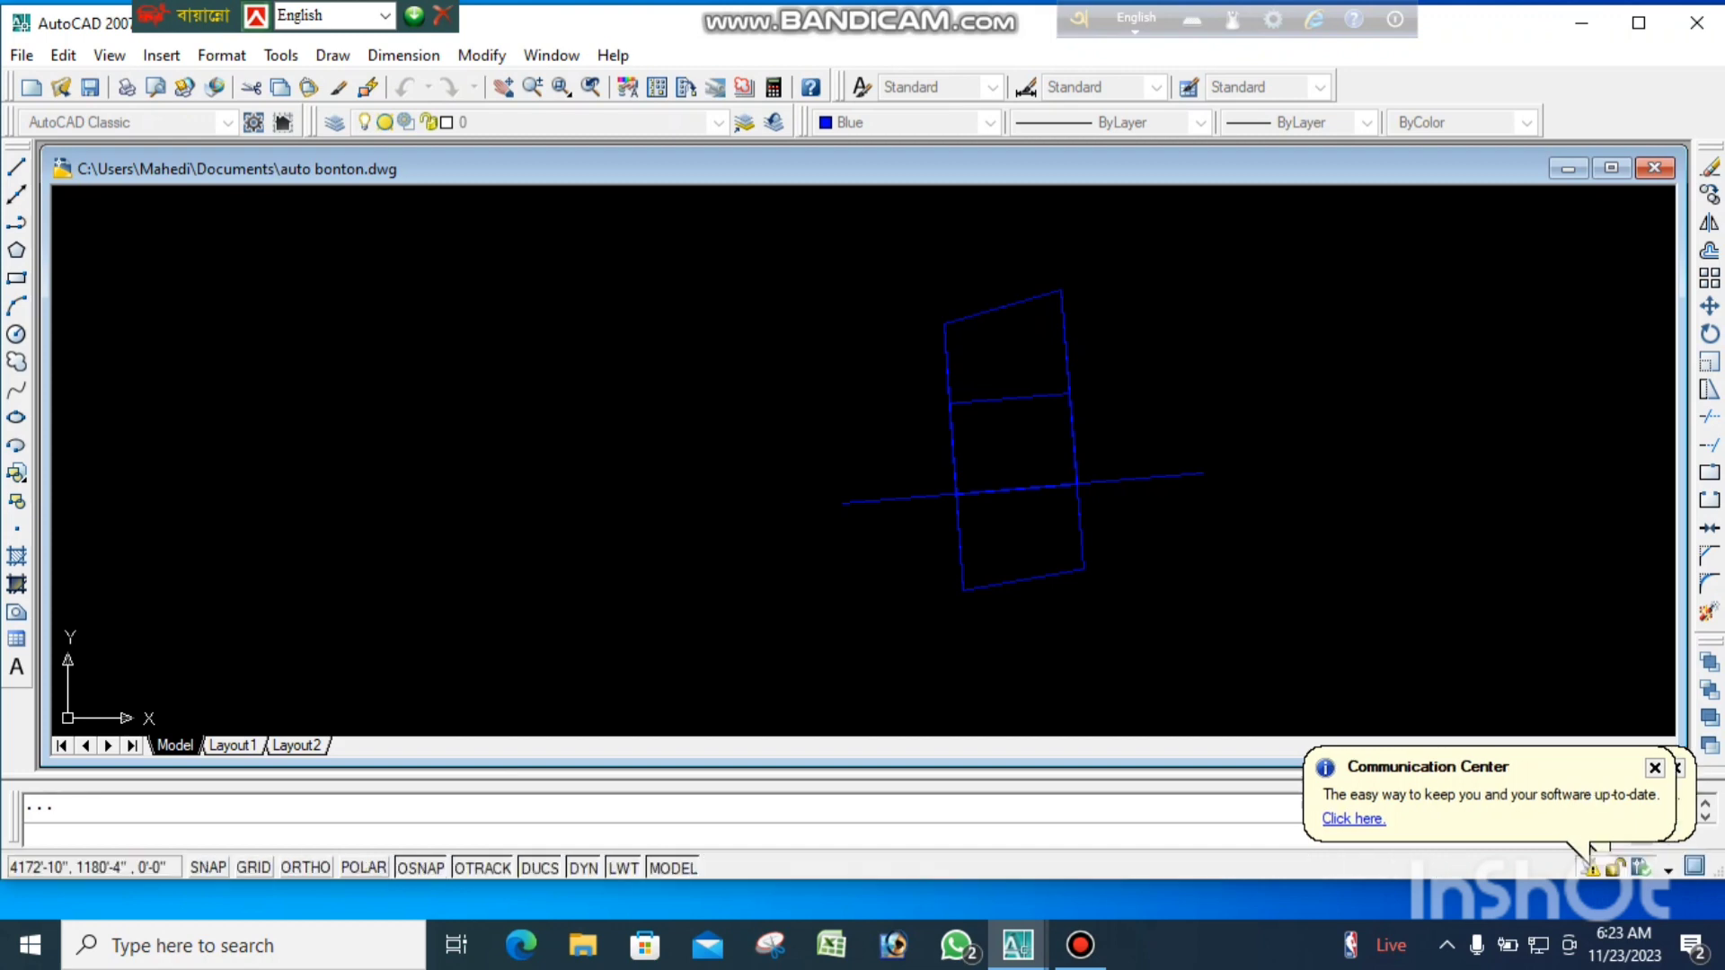
- List the middle share's boundary properties to check its area, and close the text window
left_click(1074, 435)
type("li")
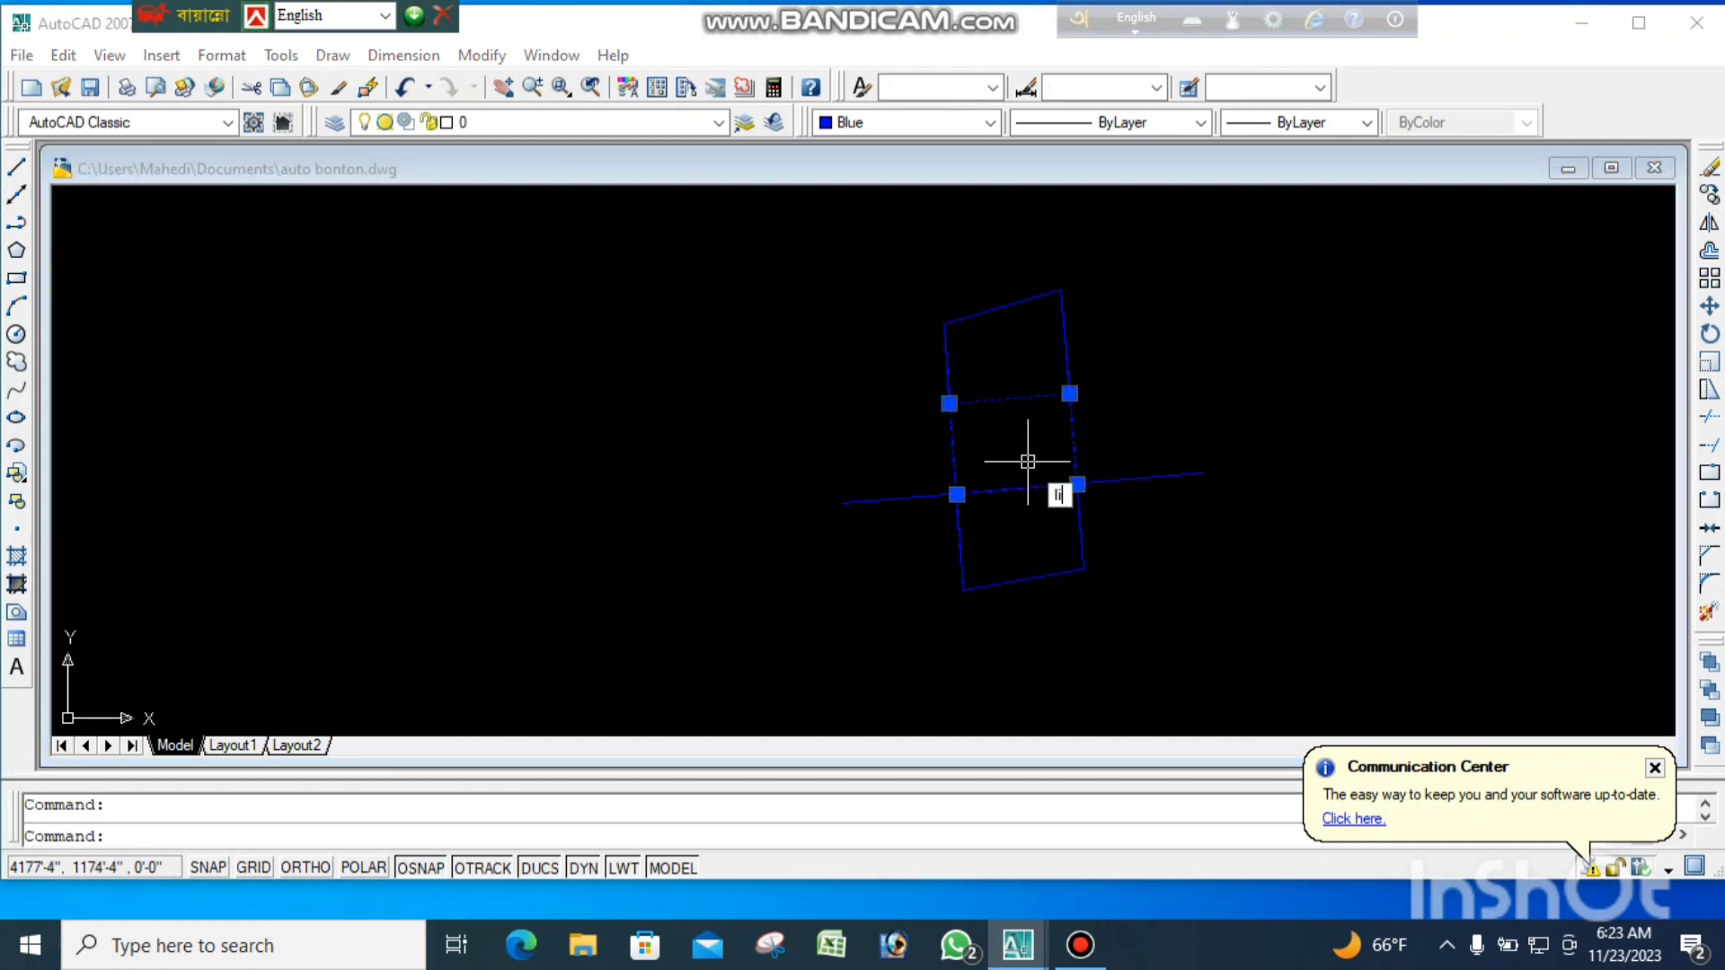
key("Return")
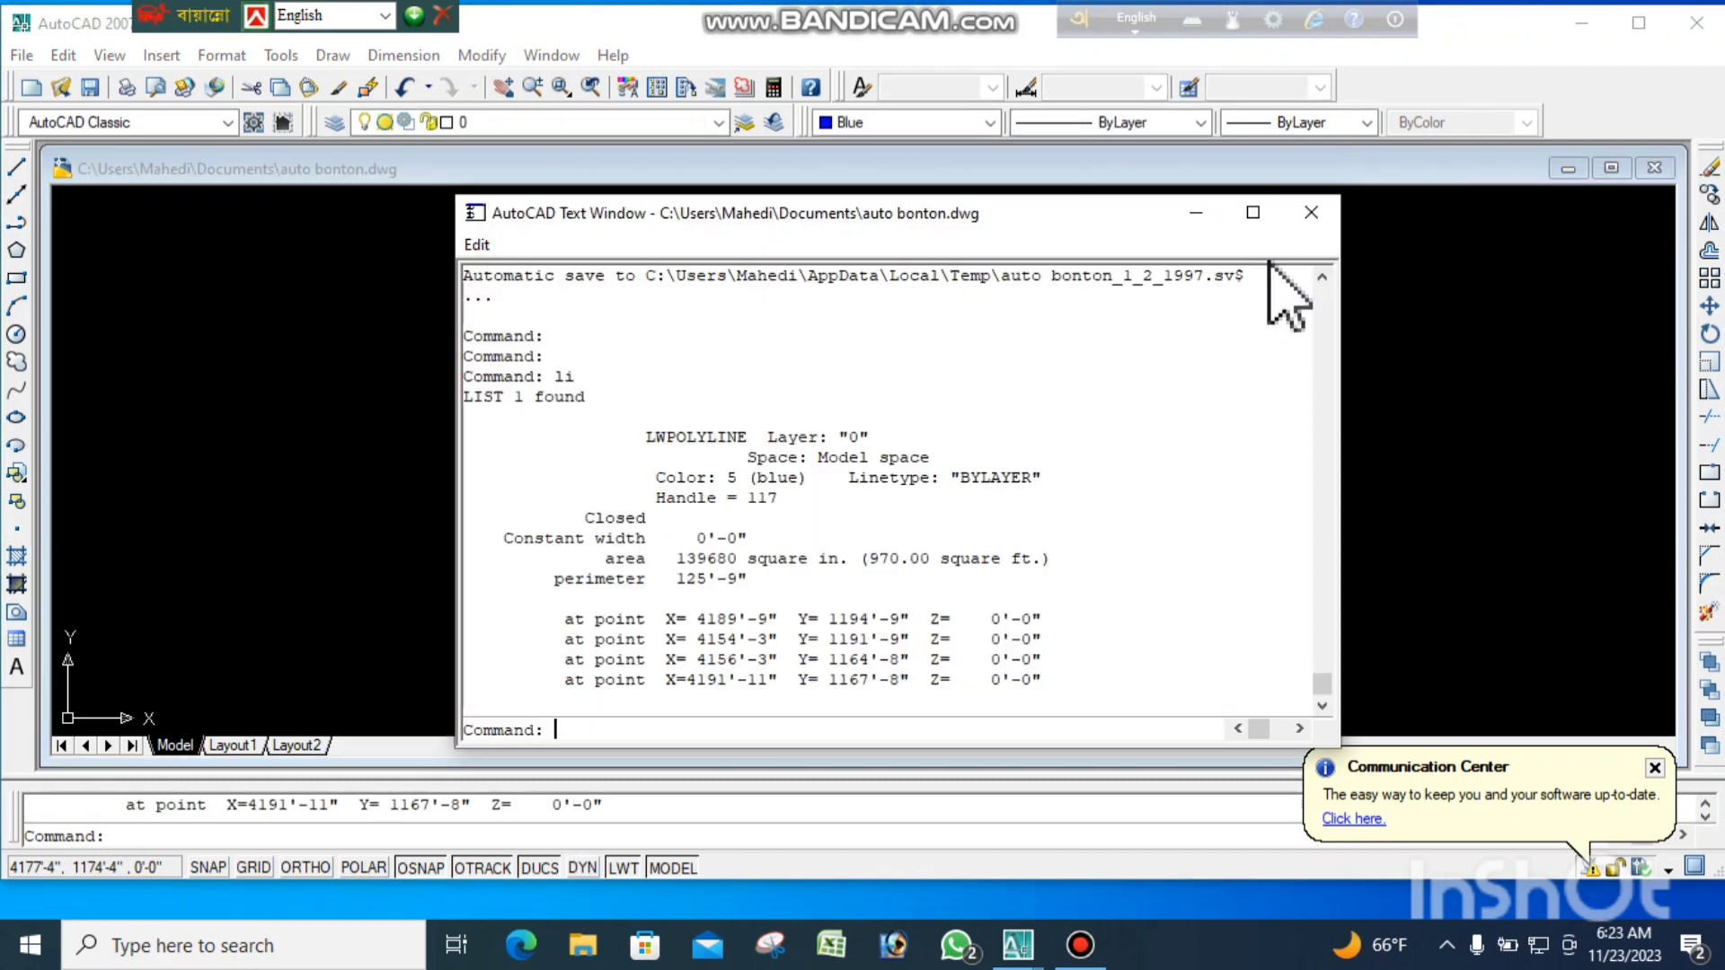
left_click(1312, 213)
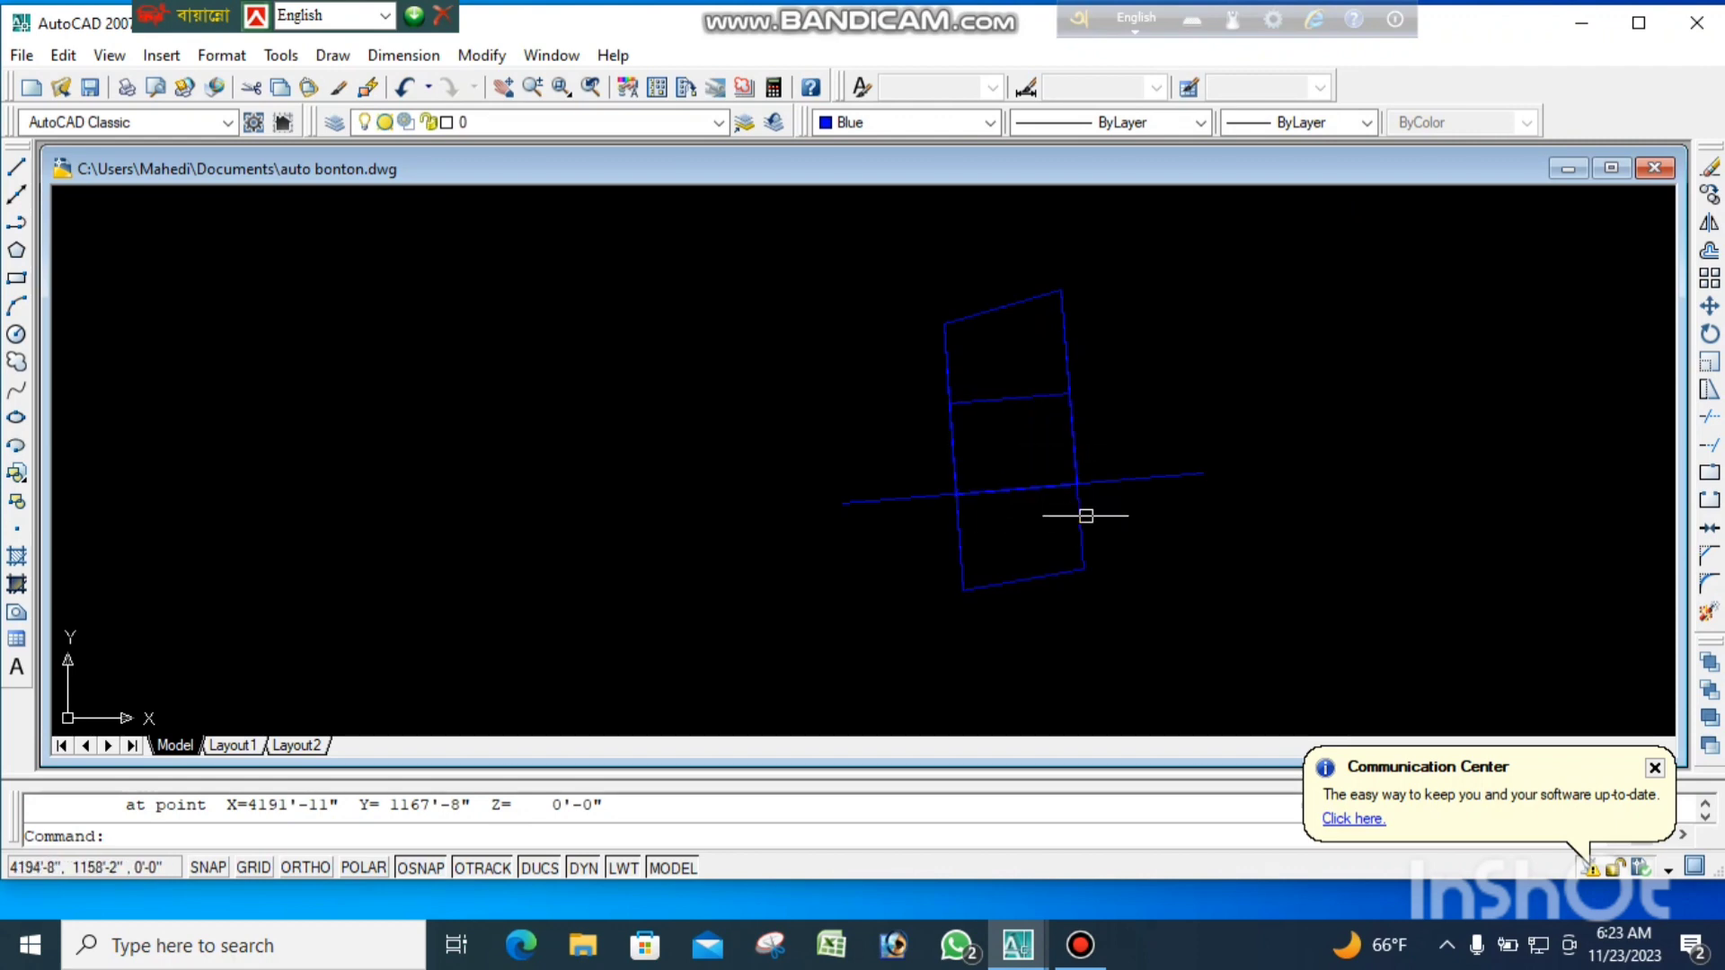
- Create a boundary polyline around the lowest share beneath the long dividing line
type("bo")
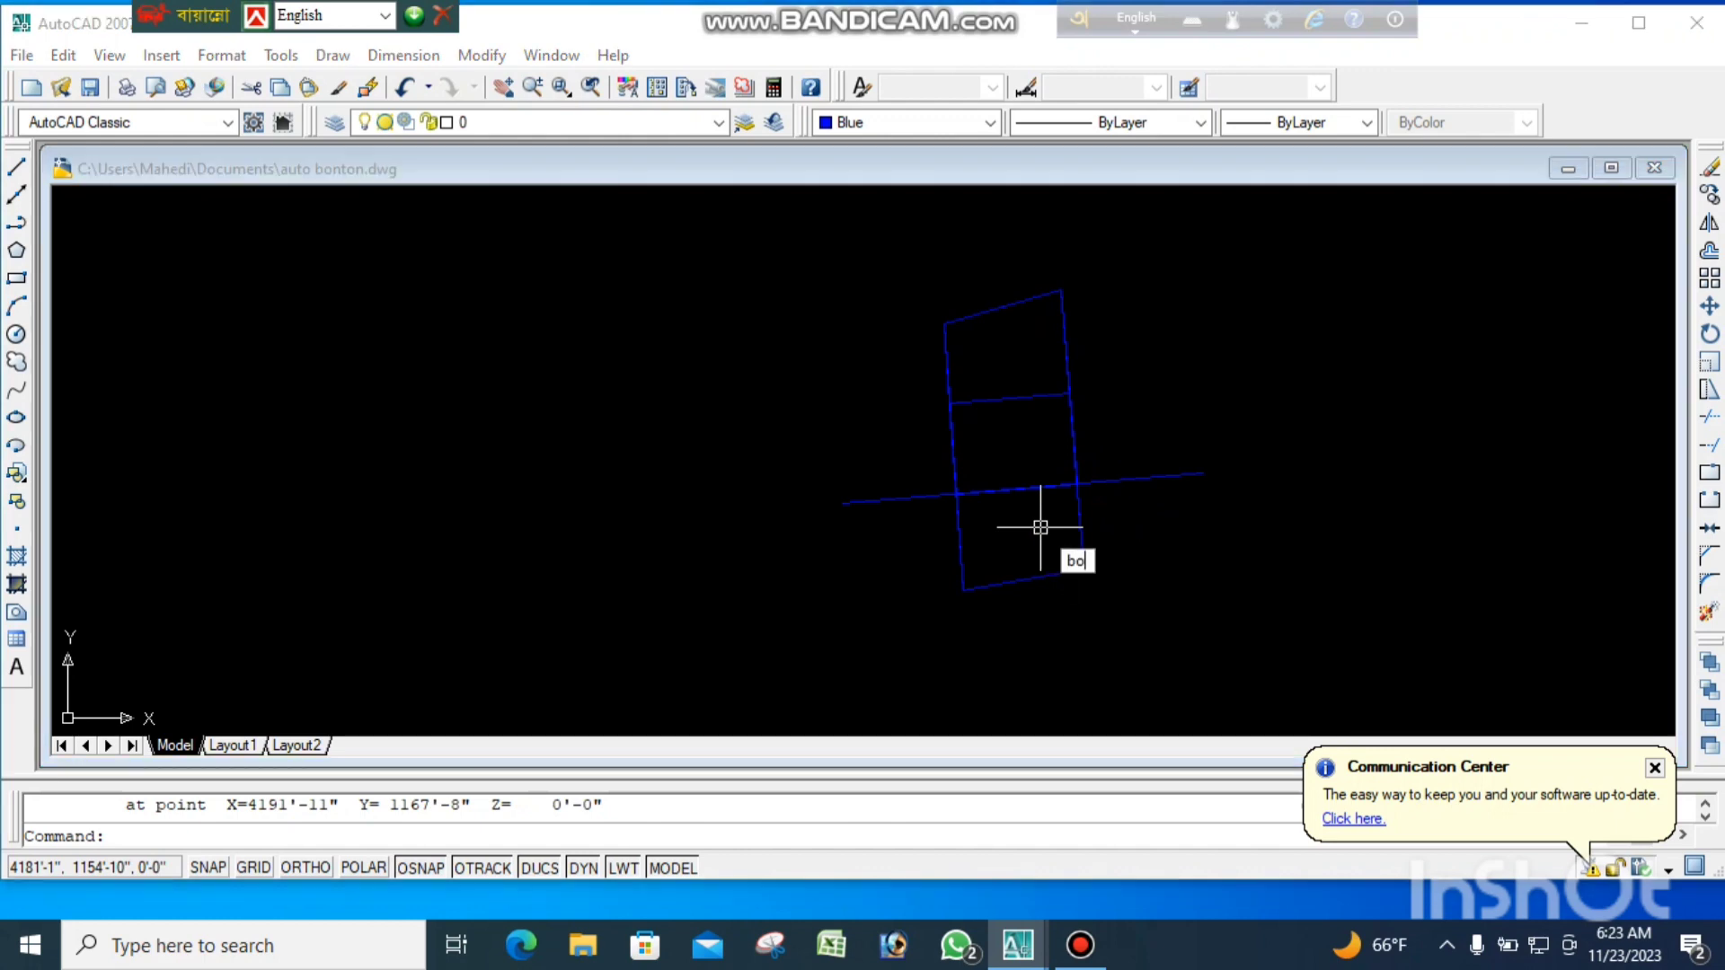
key("Return")
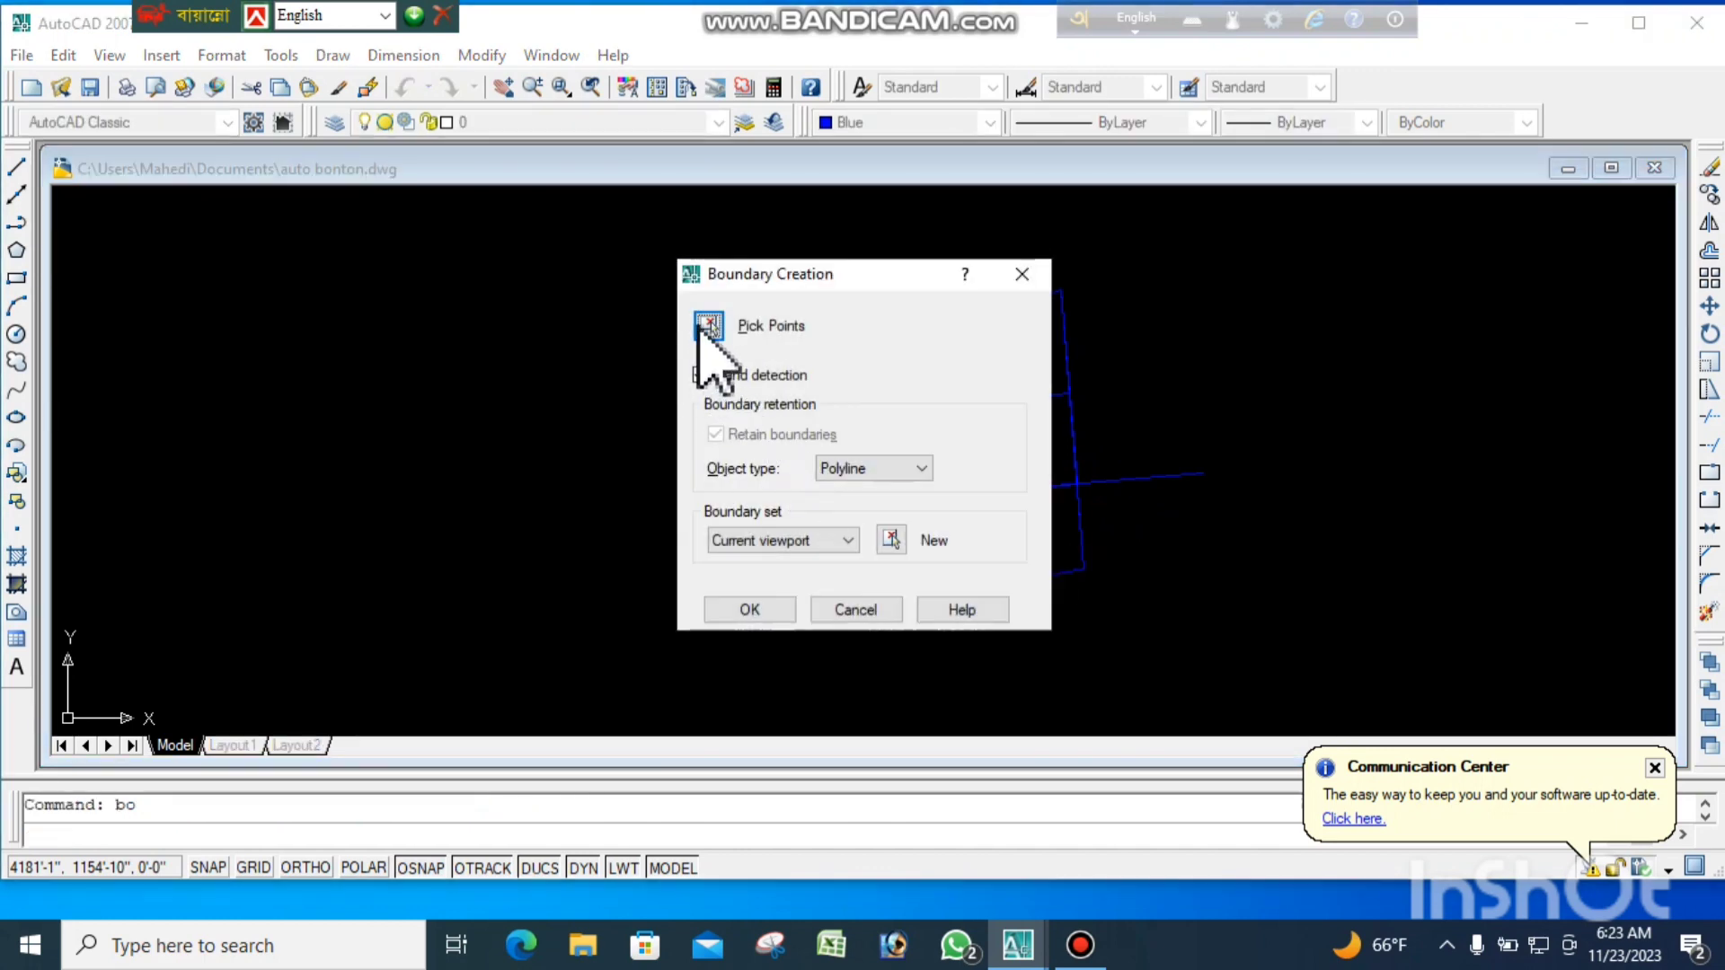
left_click(705, 327)
left_click(1014, 545)
key("Return")
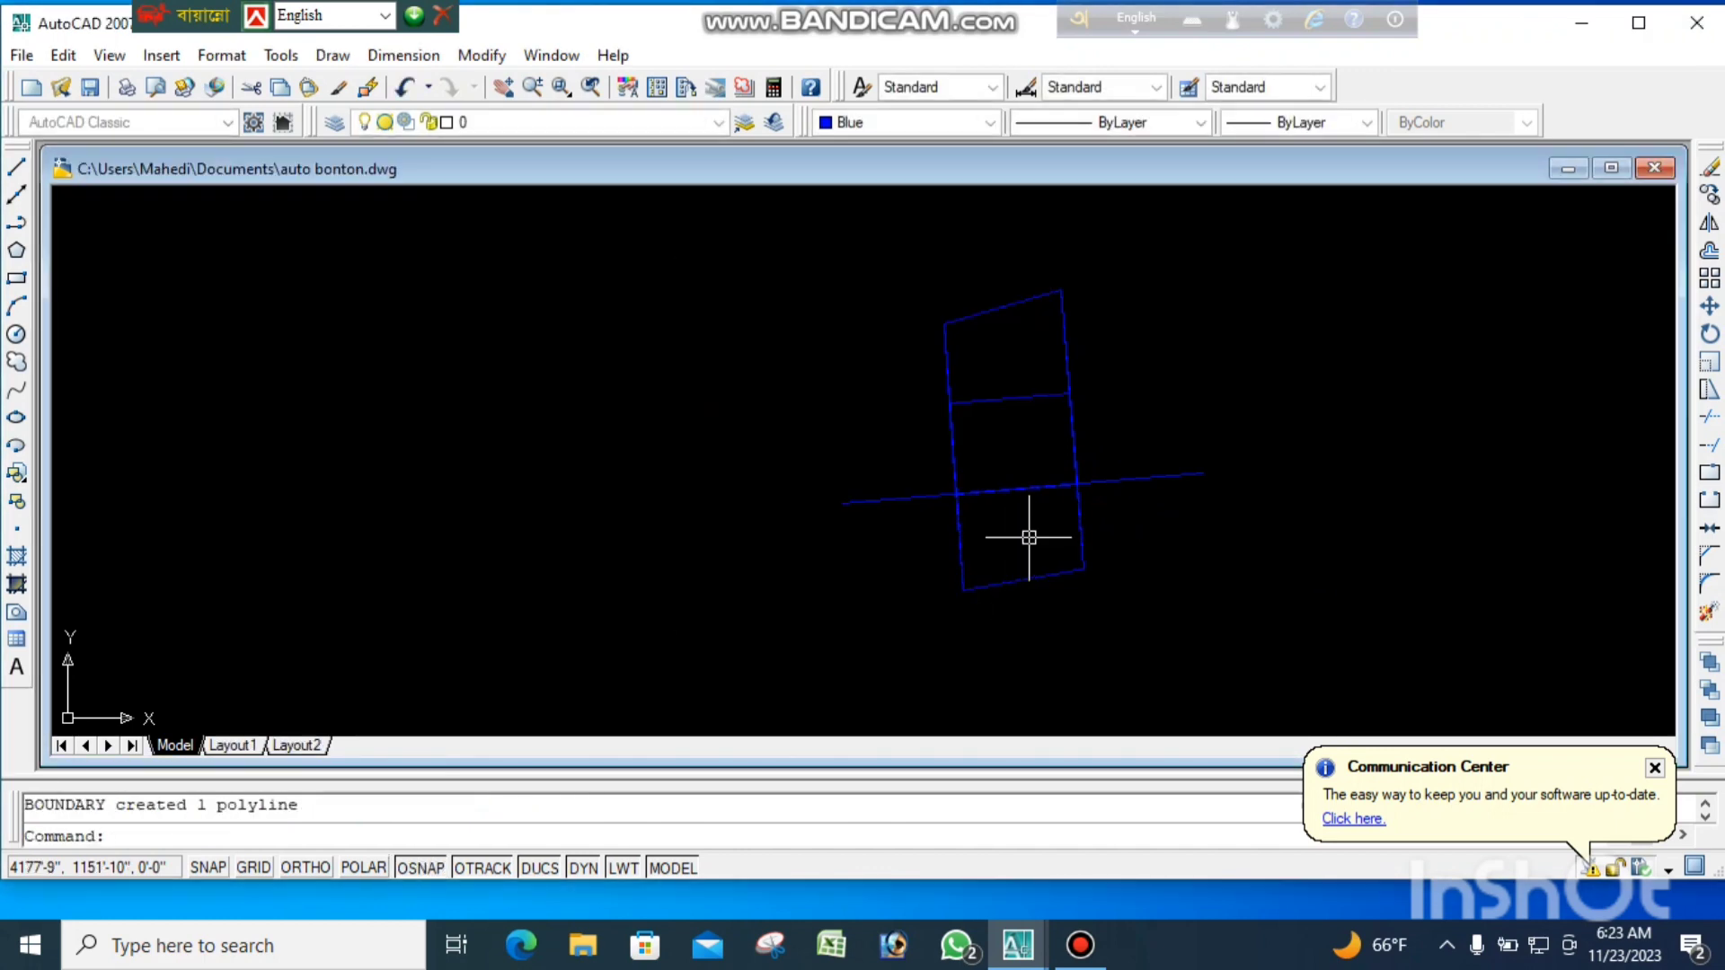
- List the lowest share's boundary properties to check its area, and close the text window
left_click(1081, 516)
type("li")
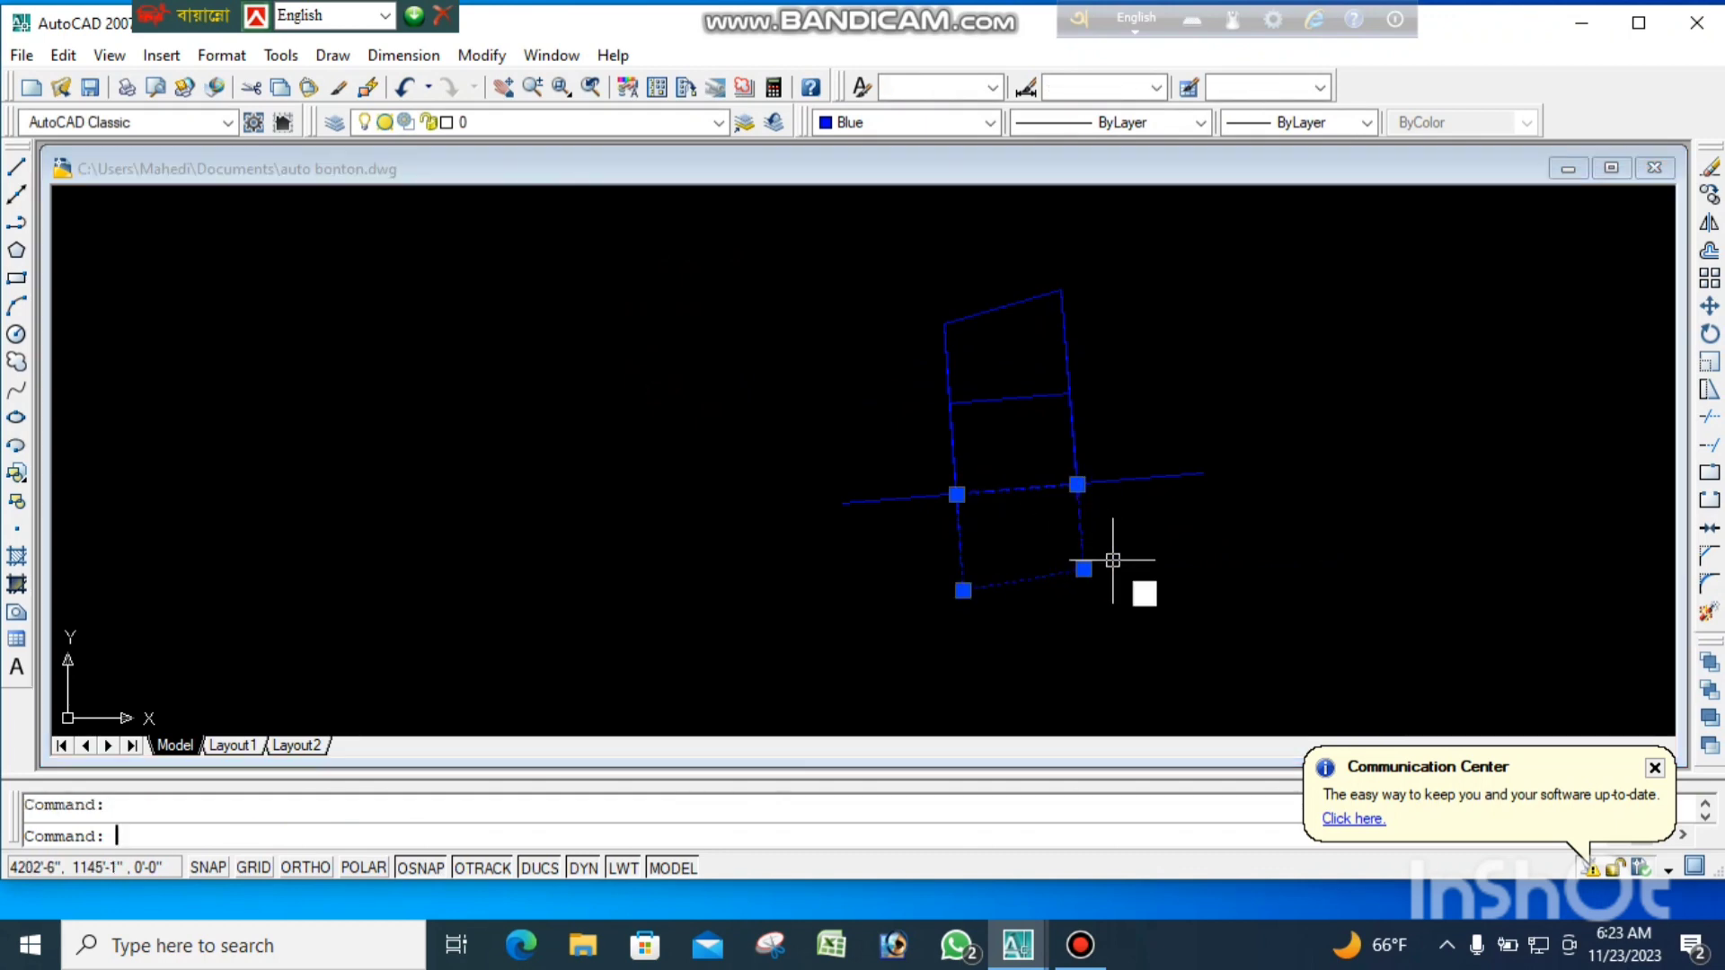
key("Return")
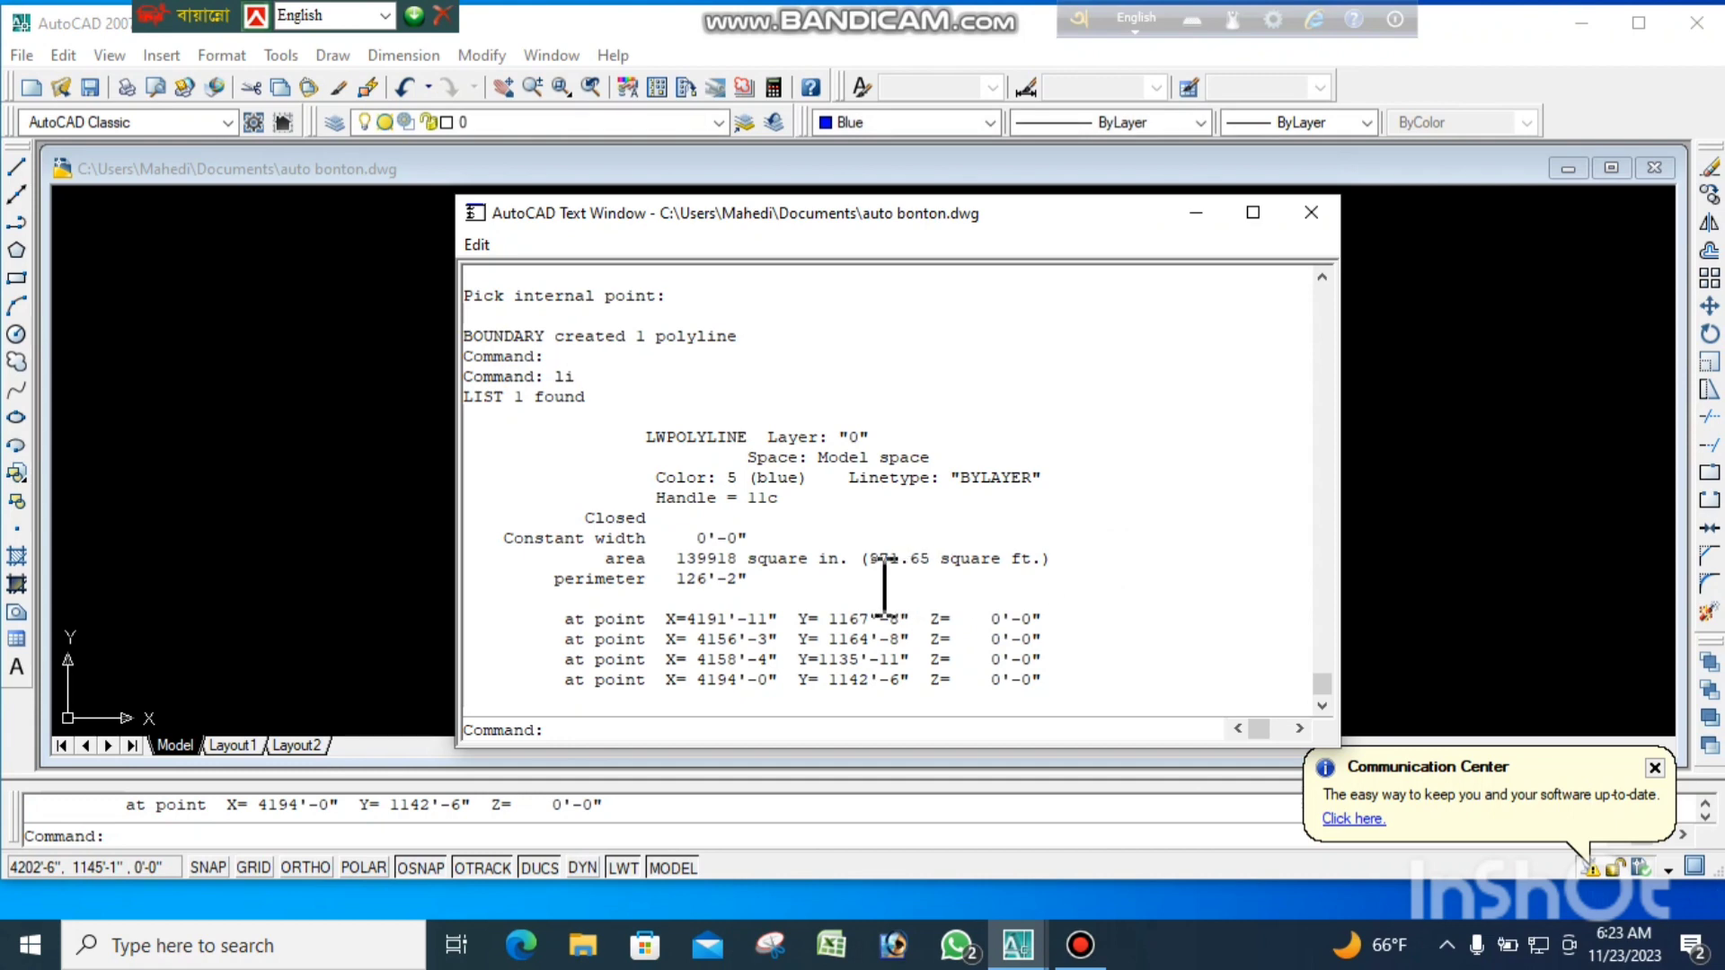
left_click(1311, 213)
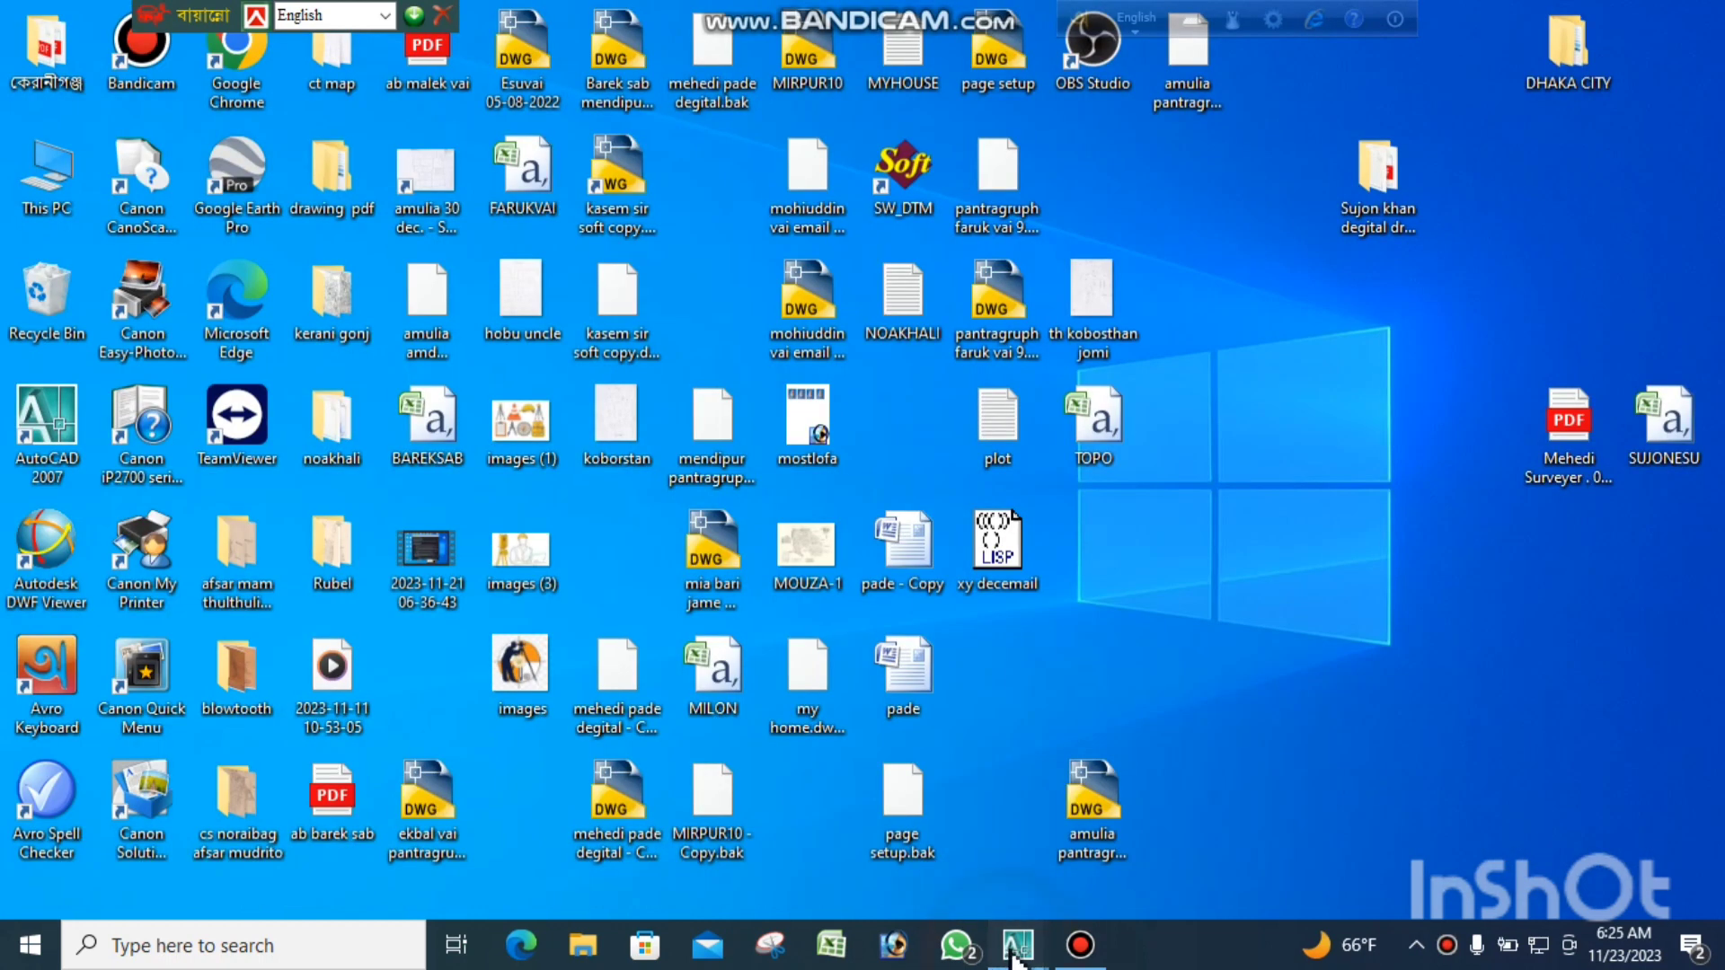
- Switch back to the AutoCAD drawing and cut the long dividing line out of it, leaving the three share boundaries
mouse_move(1017, 951)
left_click(1116, 853)
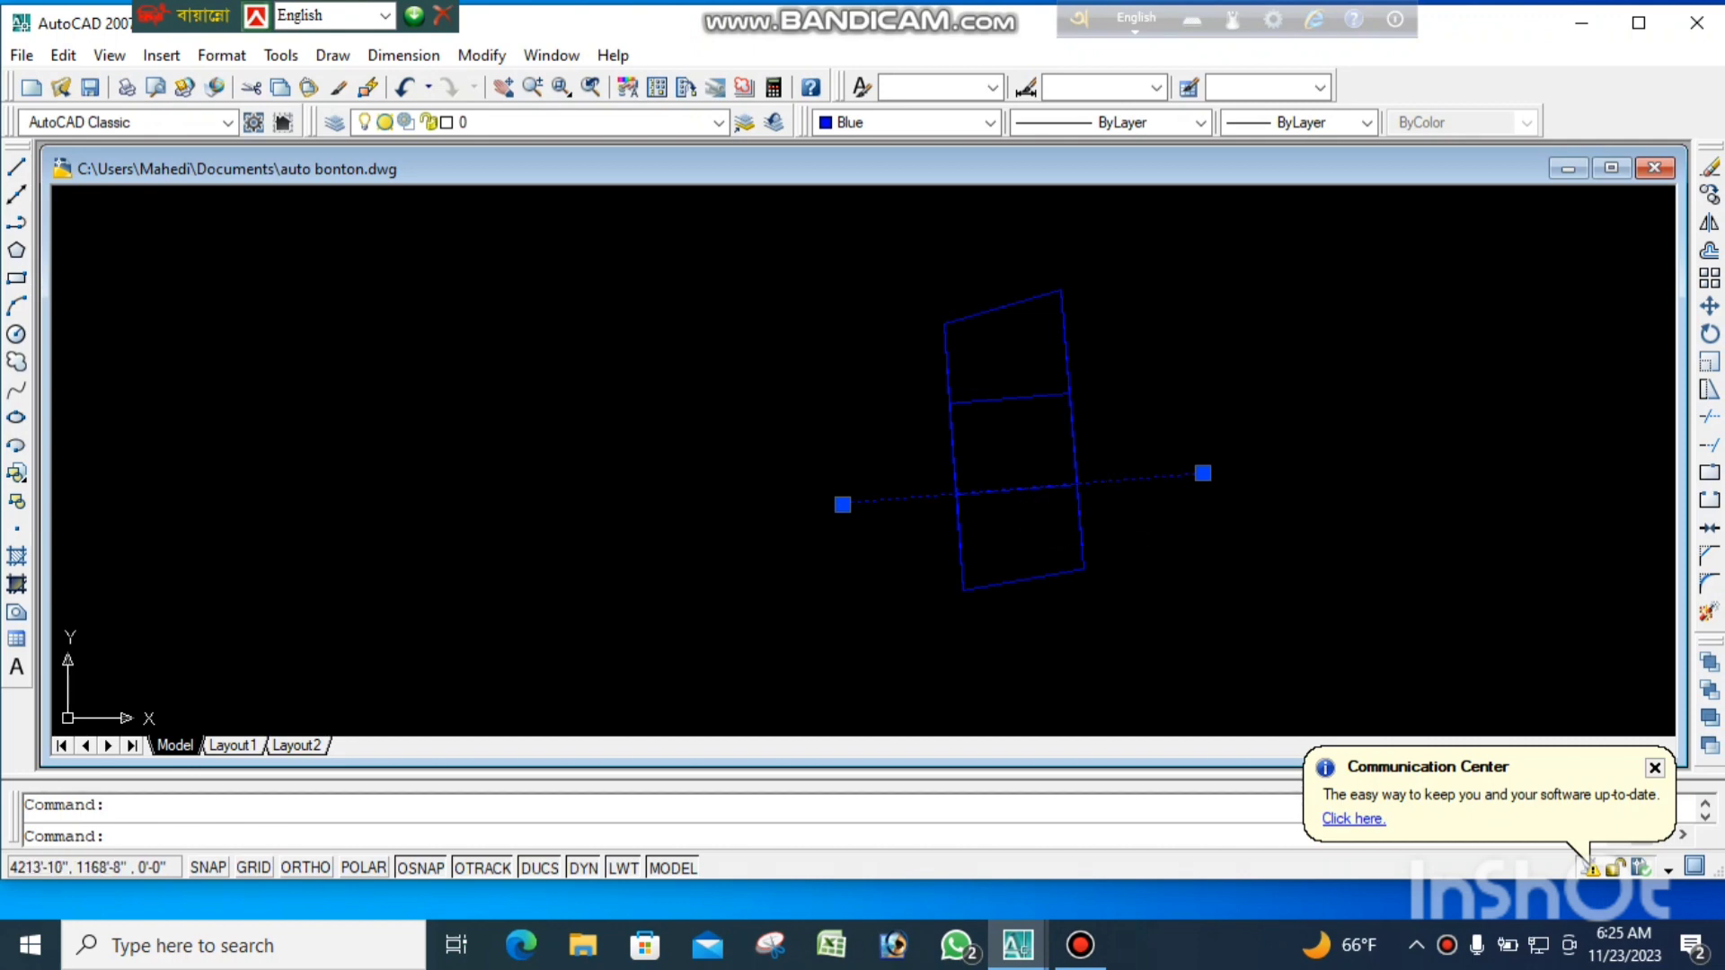
right_click(1244, 377)
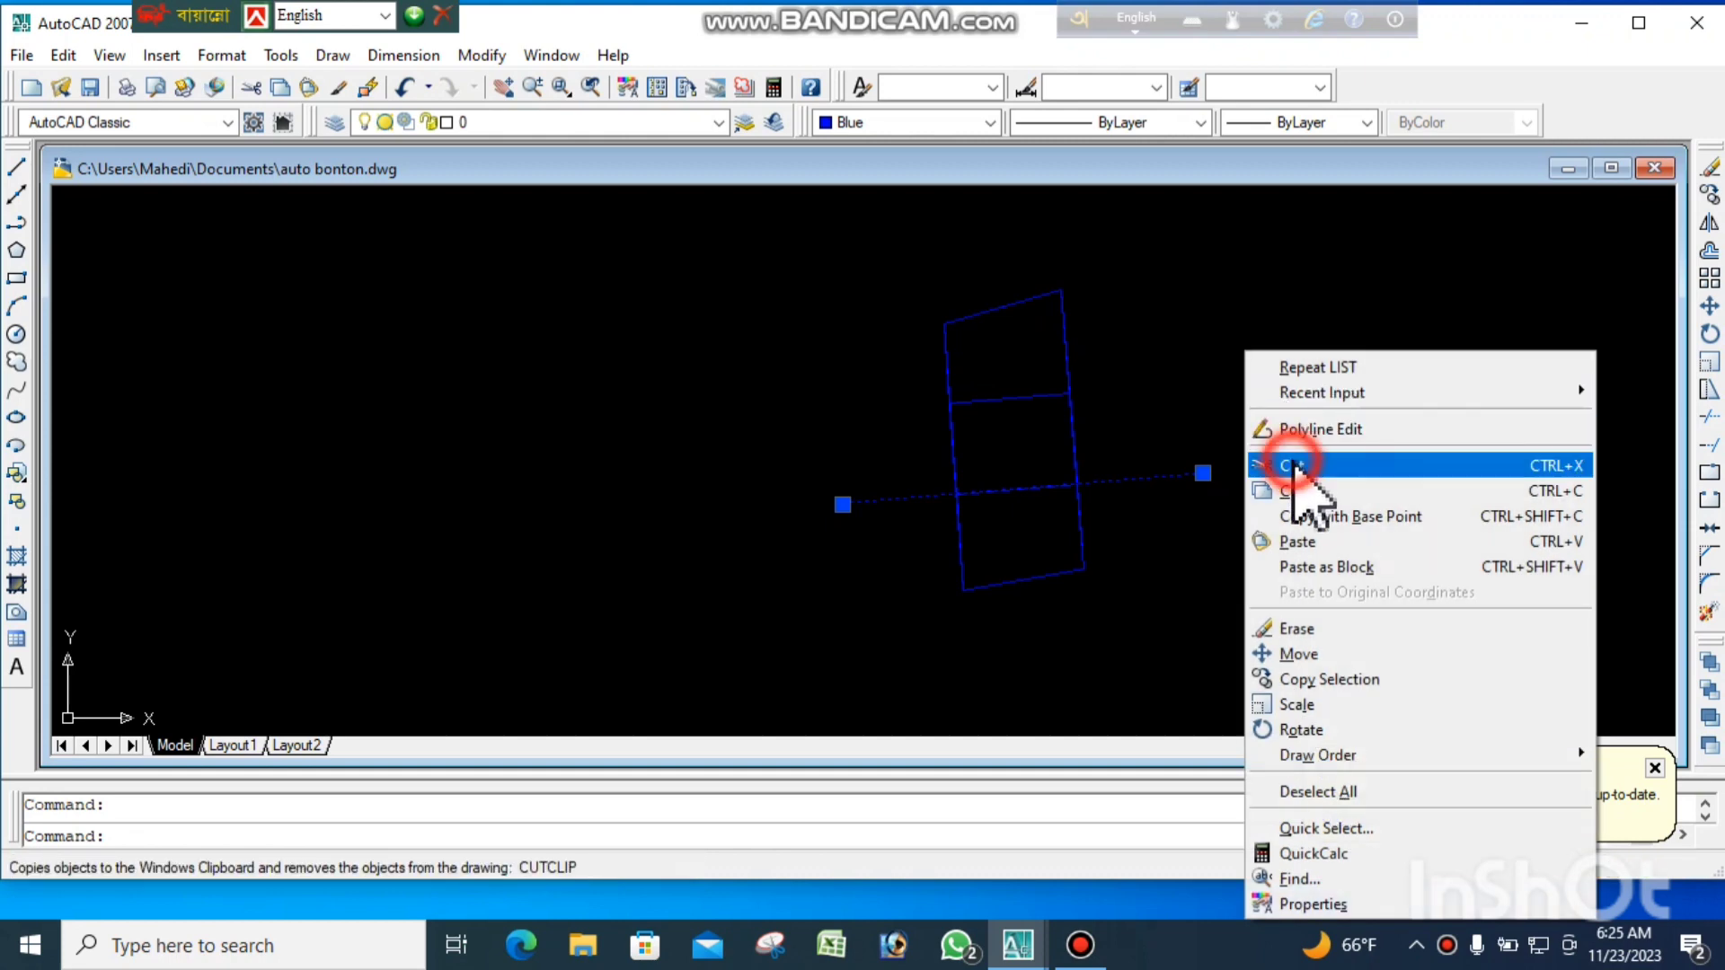
key("Escape")
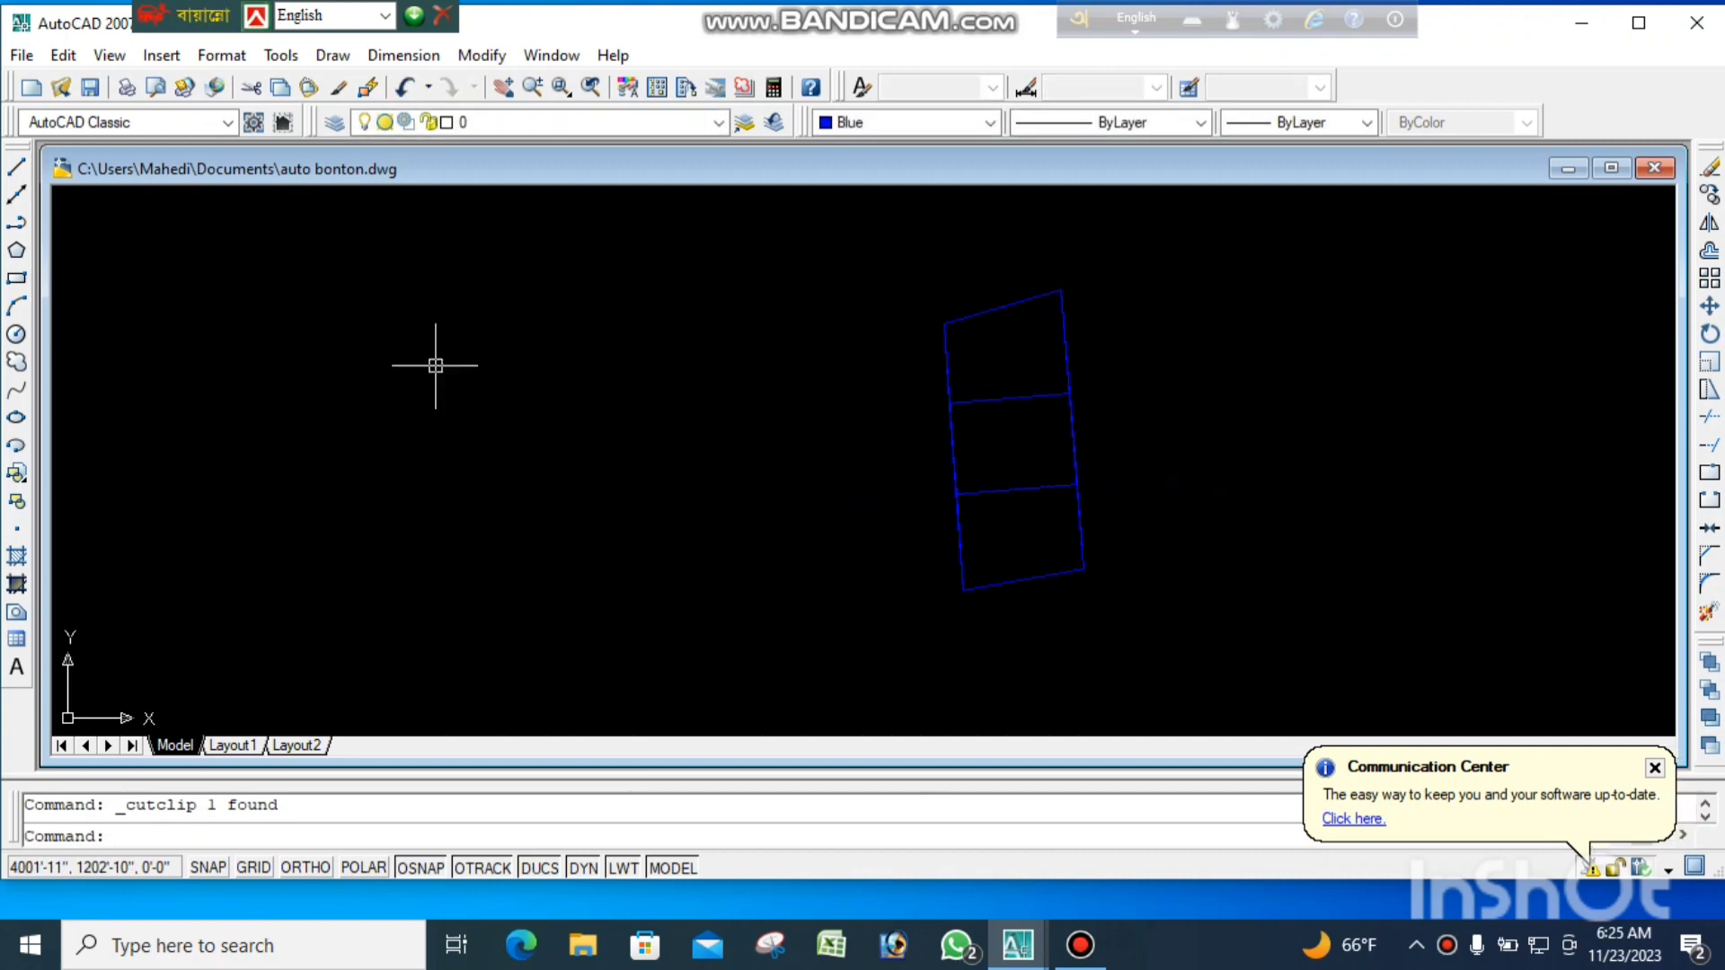
- Add an aligned dimension along the top edge of the uppermost share
left_click(395, 56)
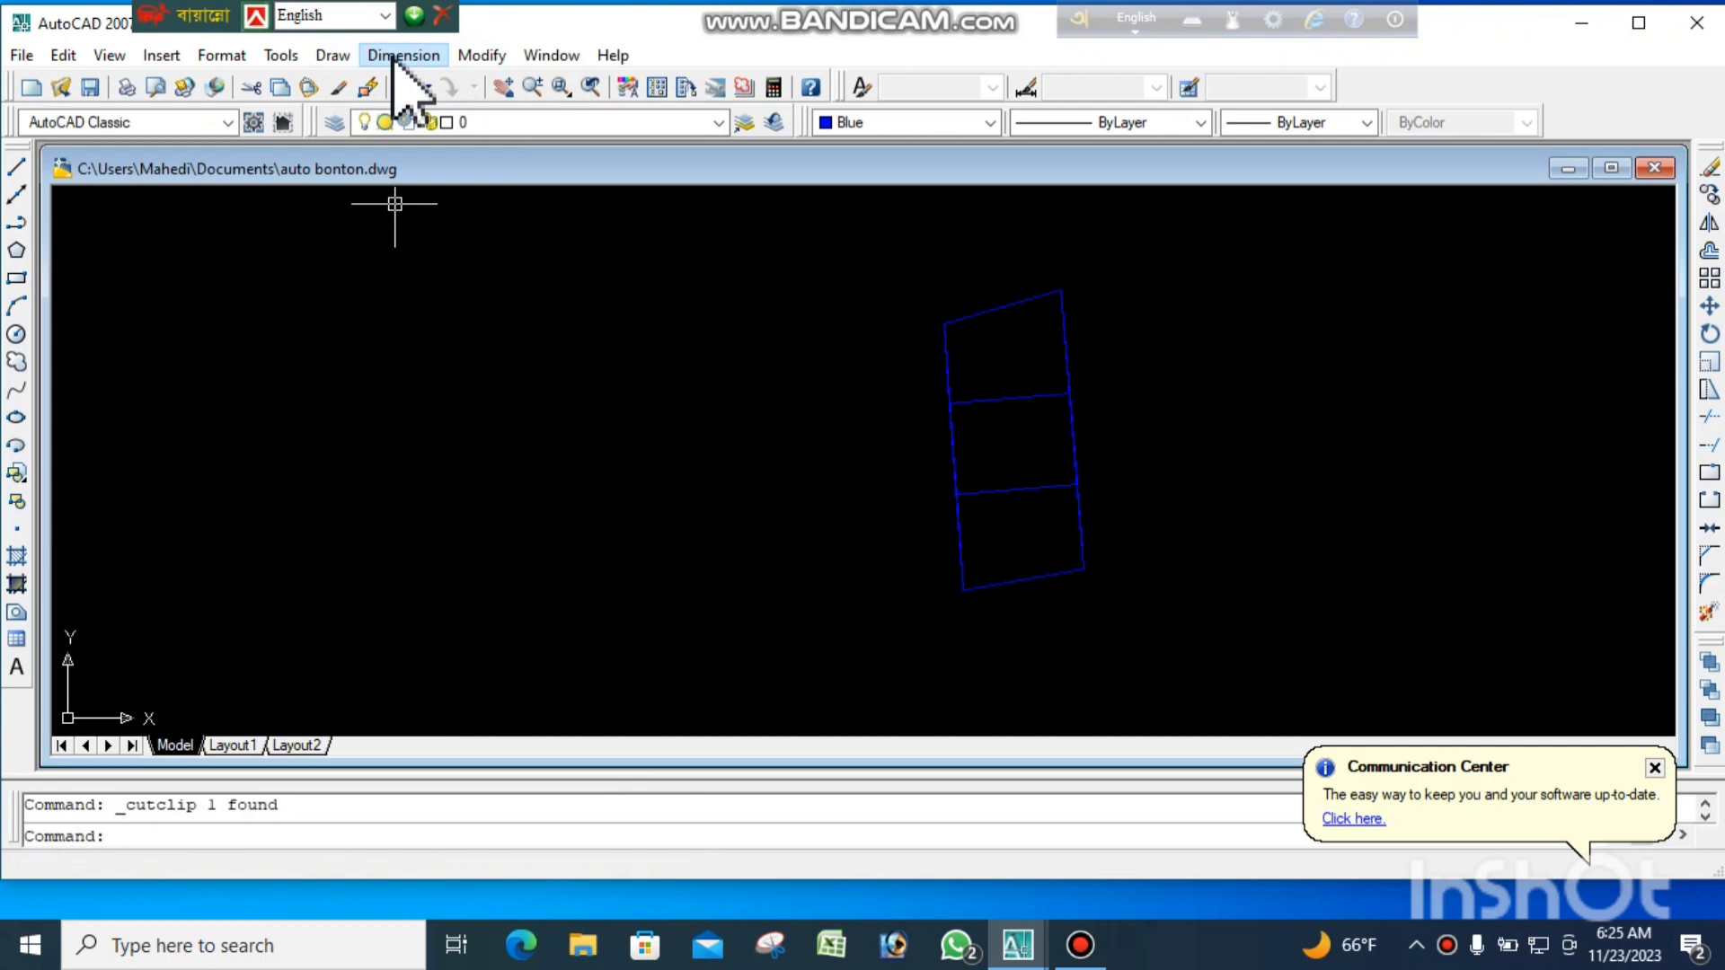
left_click(396, 56)
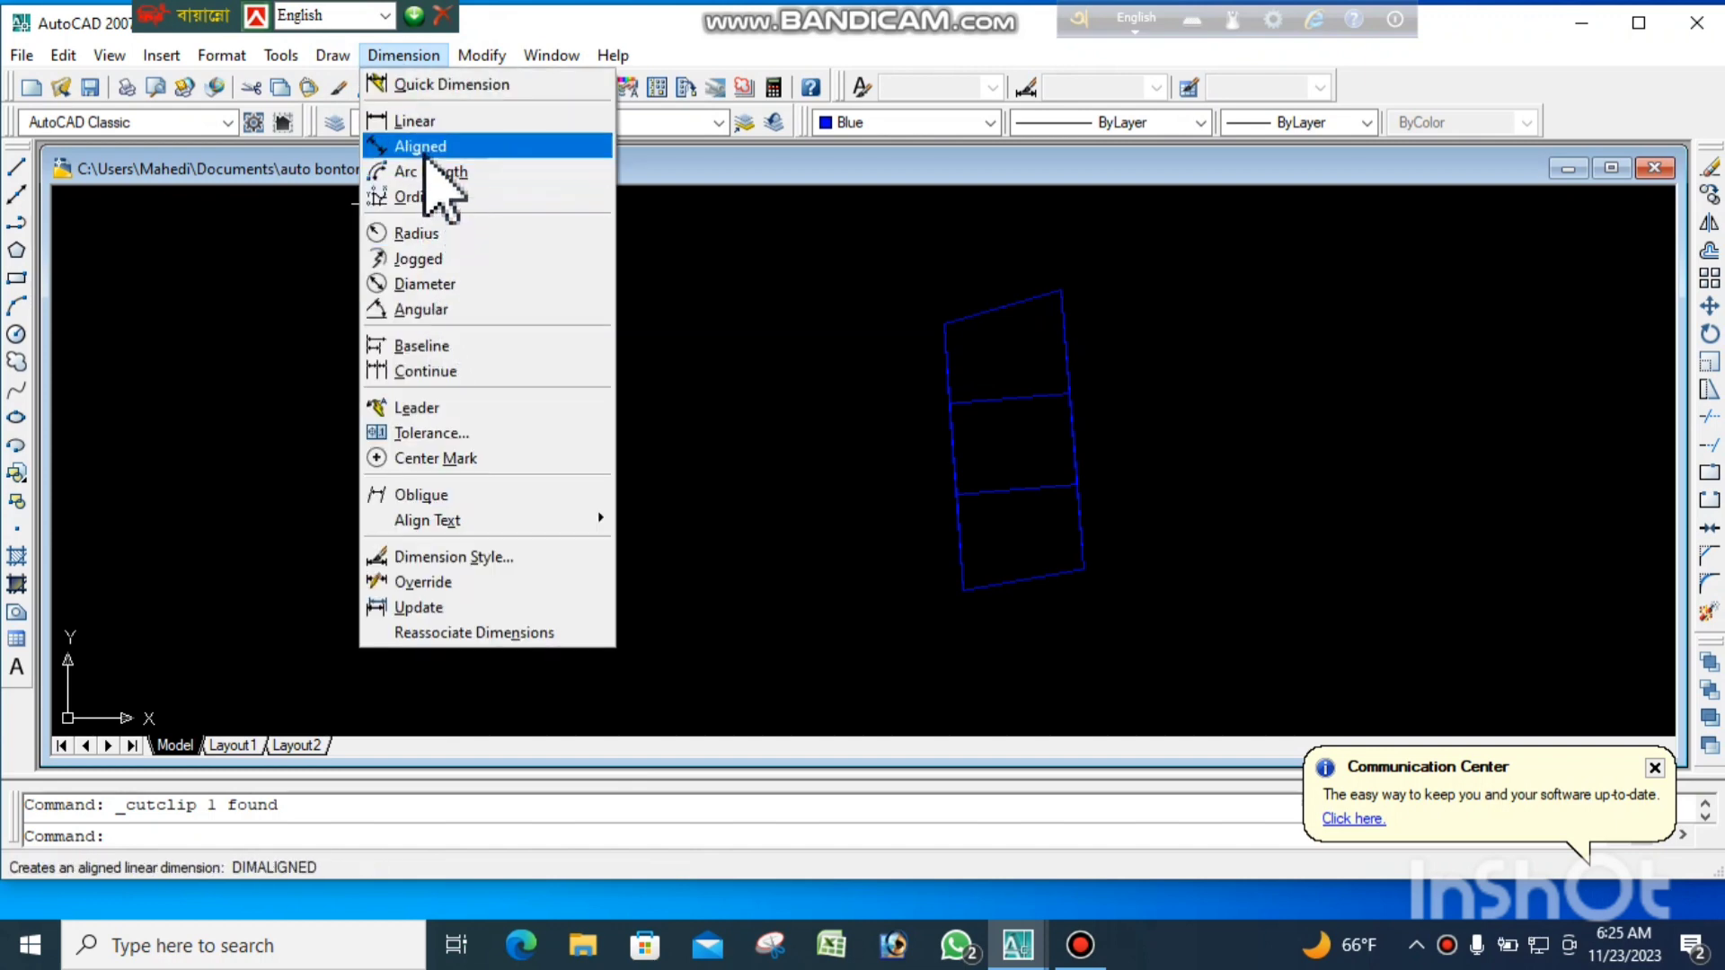
left_click(422, 147)
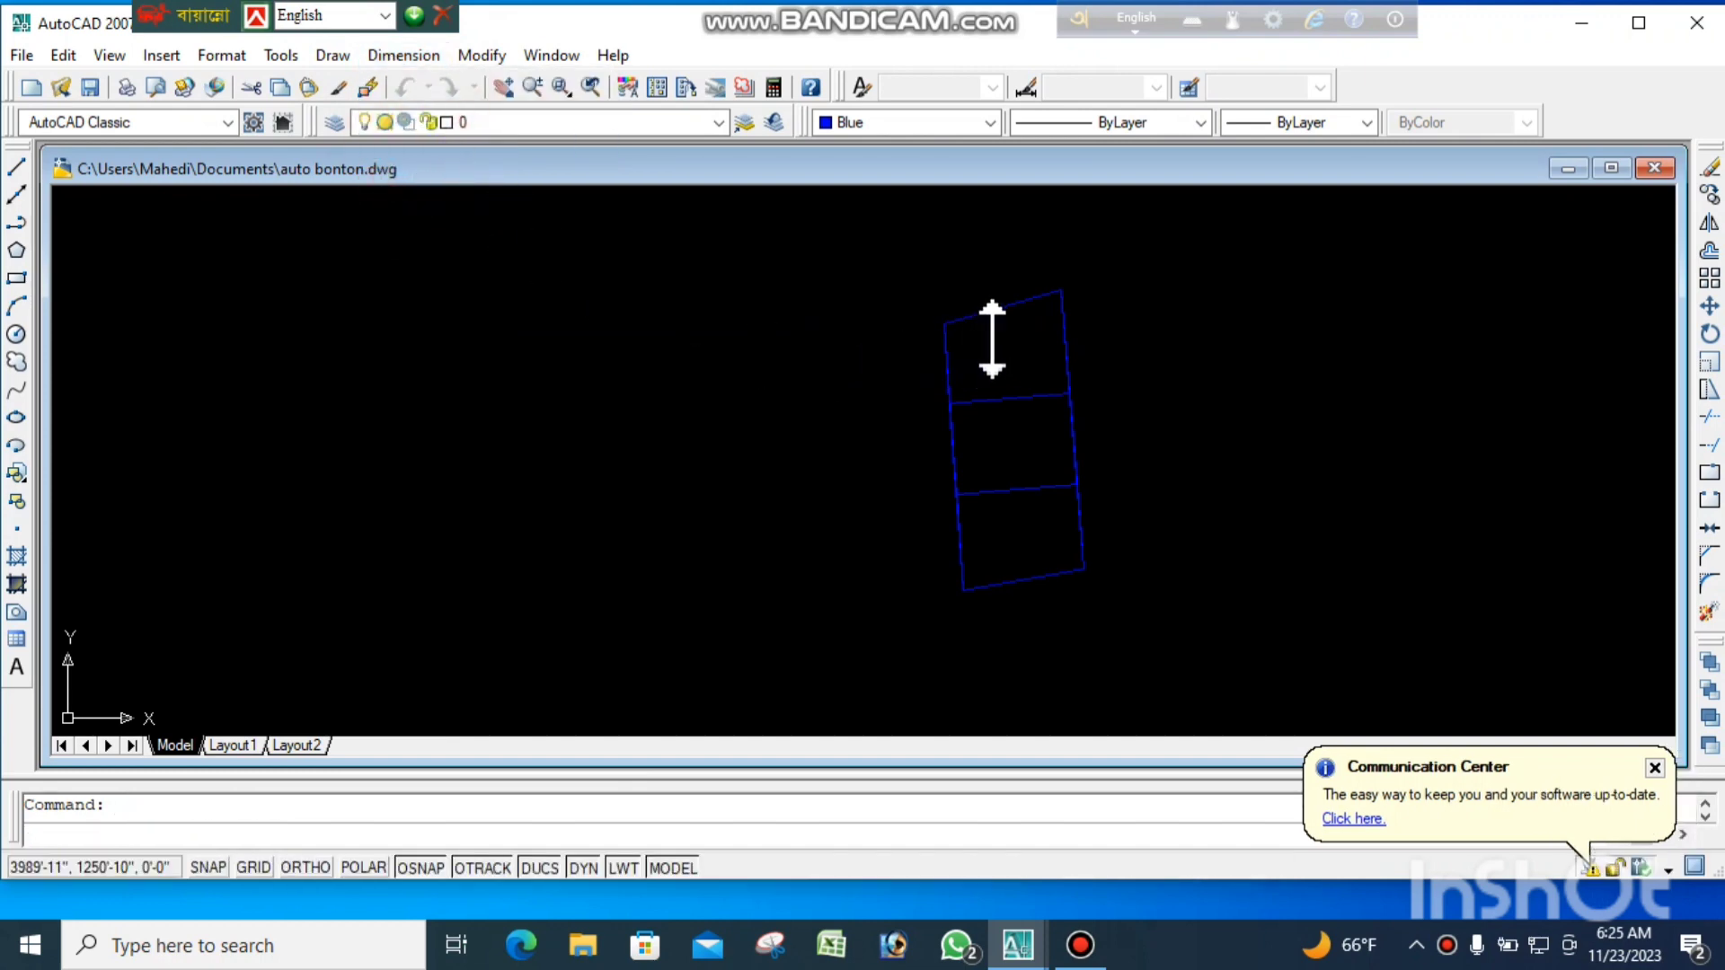
scroll(939, 329, "up", 5)
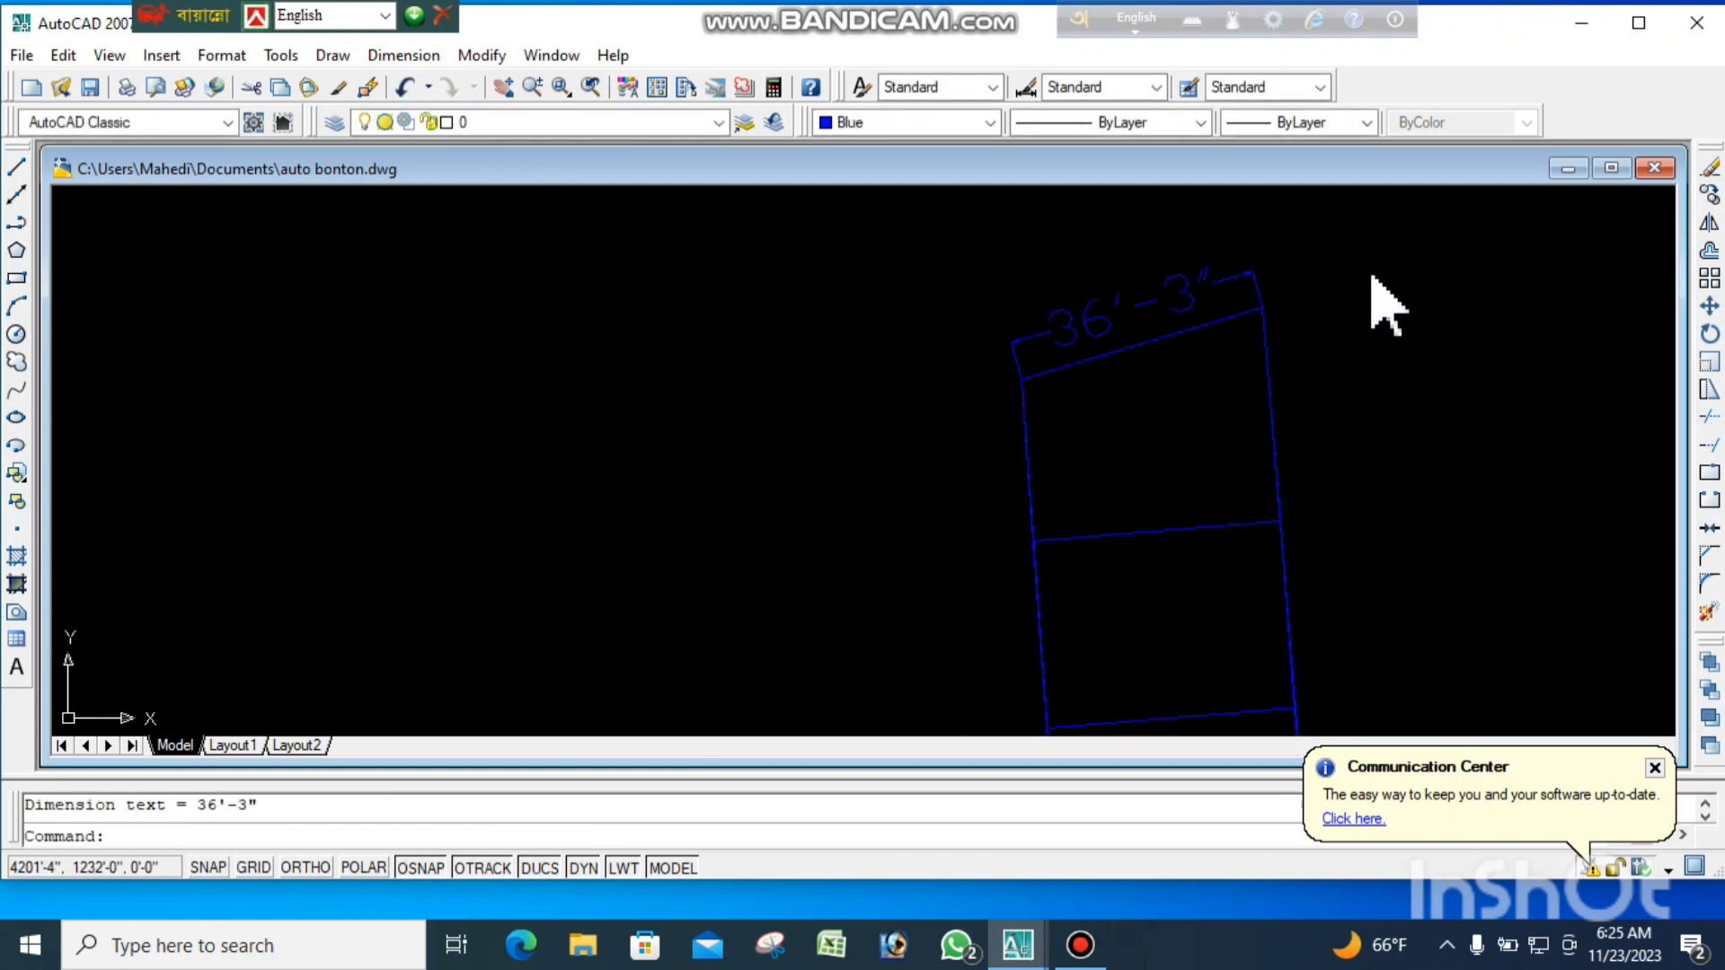
- Add an aligned dimension along the right edge of the uppermost share, placed just outside the plot
right_click(1362, 269)
left_click(1388, 284)
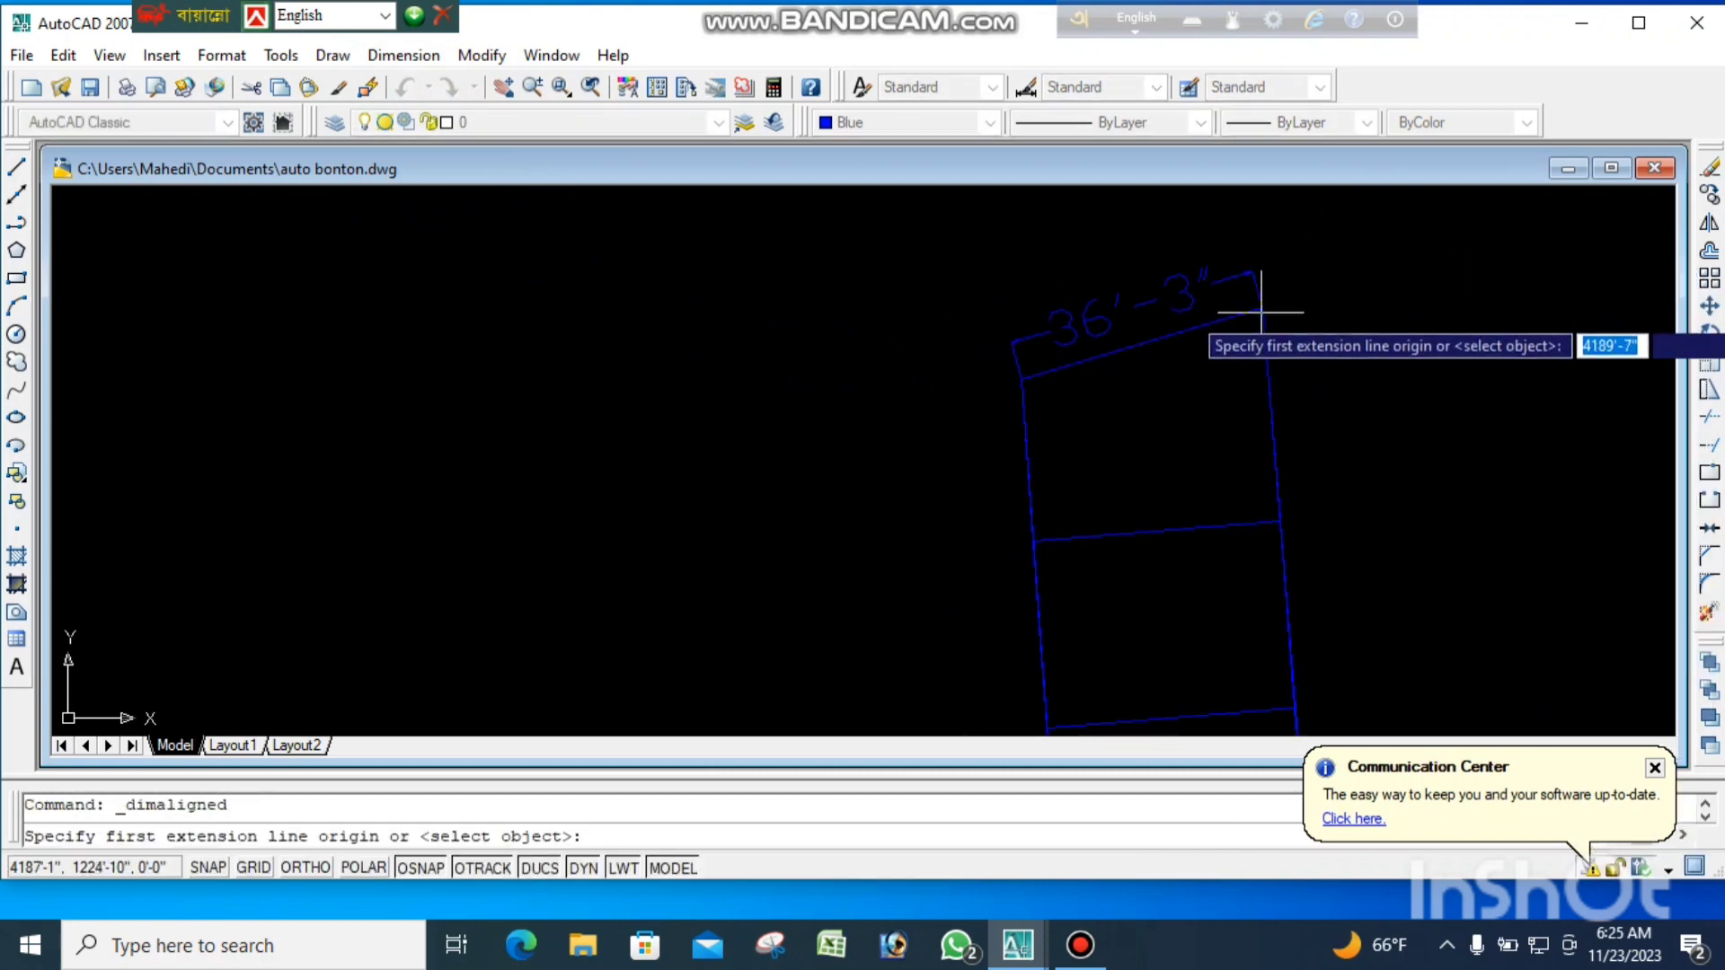
scroll(1269, 311, "up", 2)
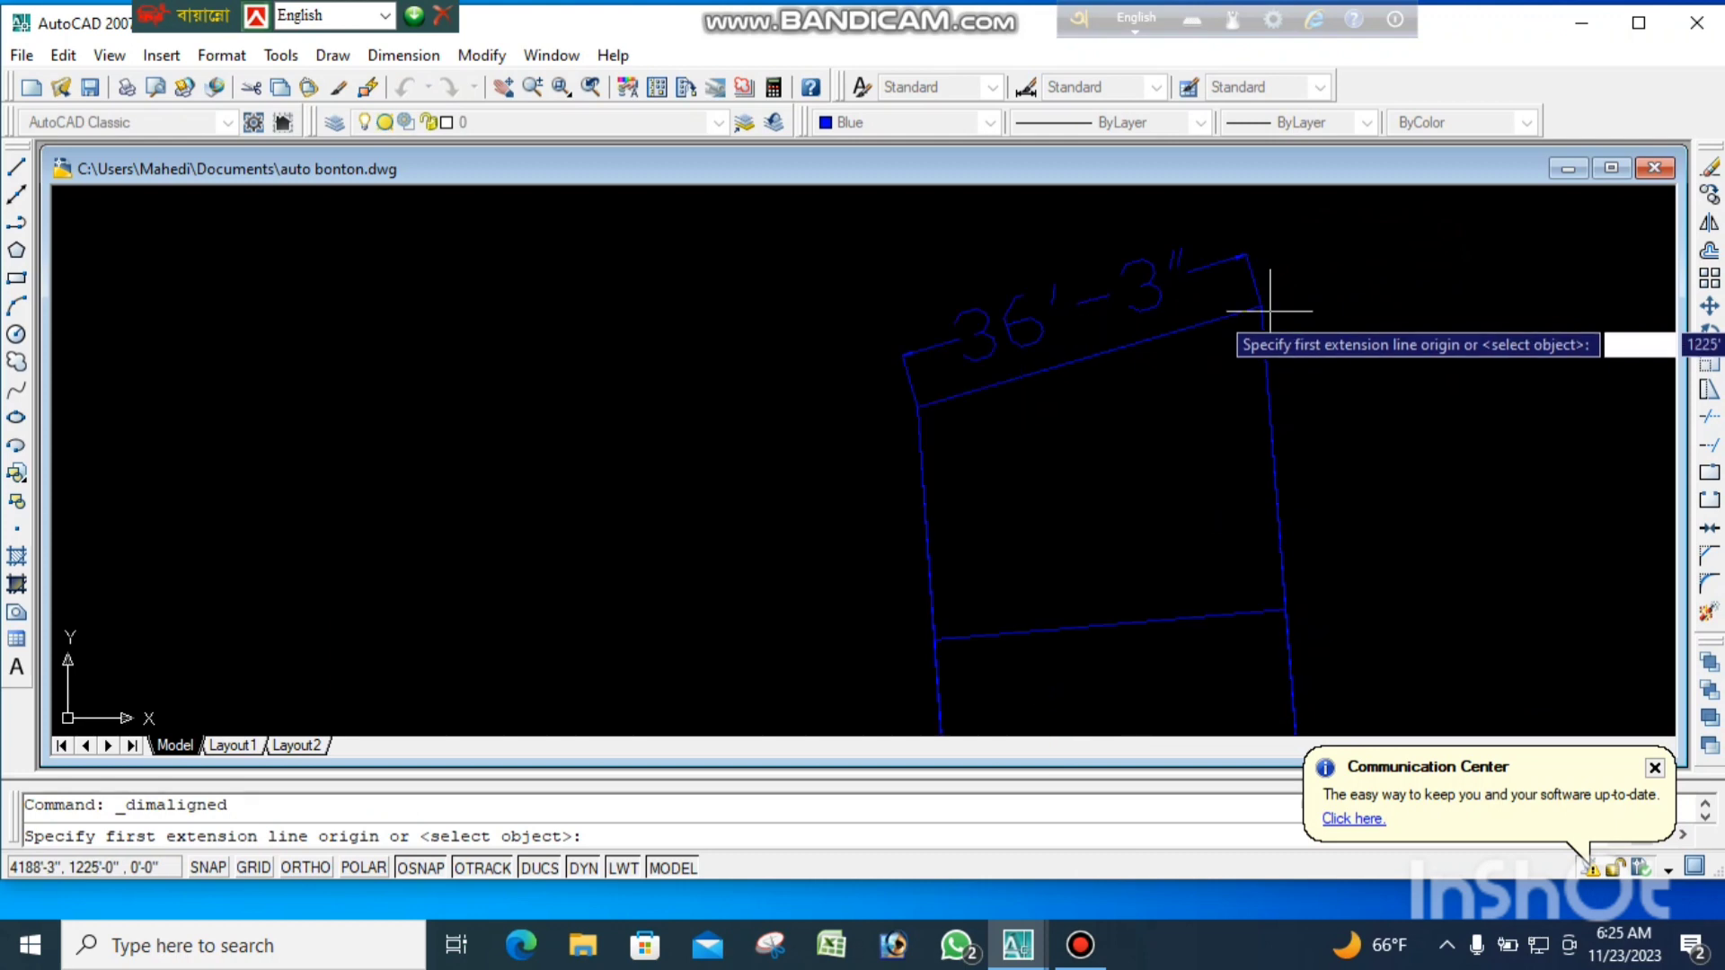
scroll(1236, 289, "down", 1)
left_click(1266, 300)
scroll(1158, 235, "down", 3)
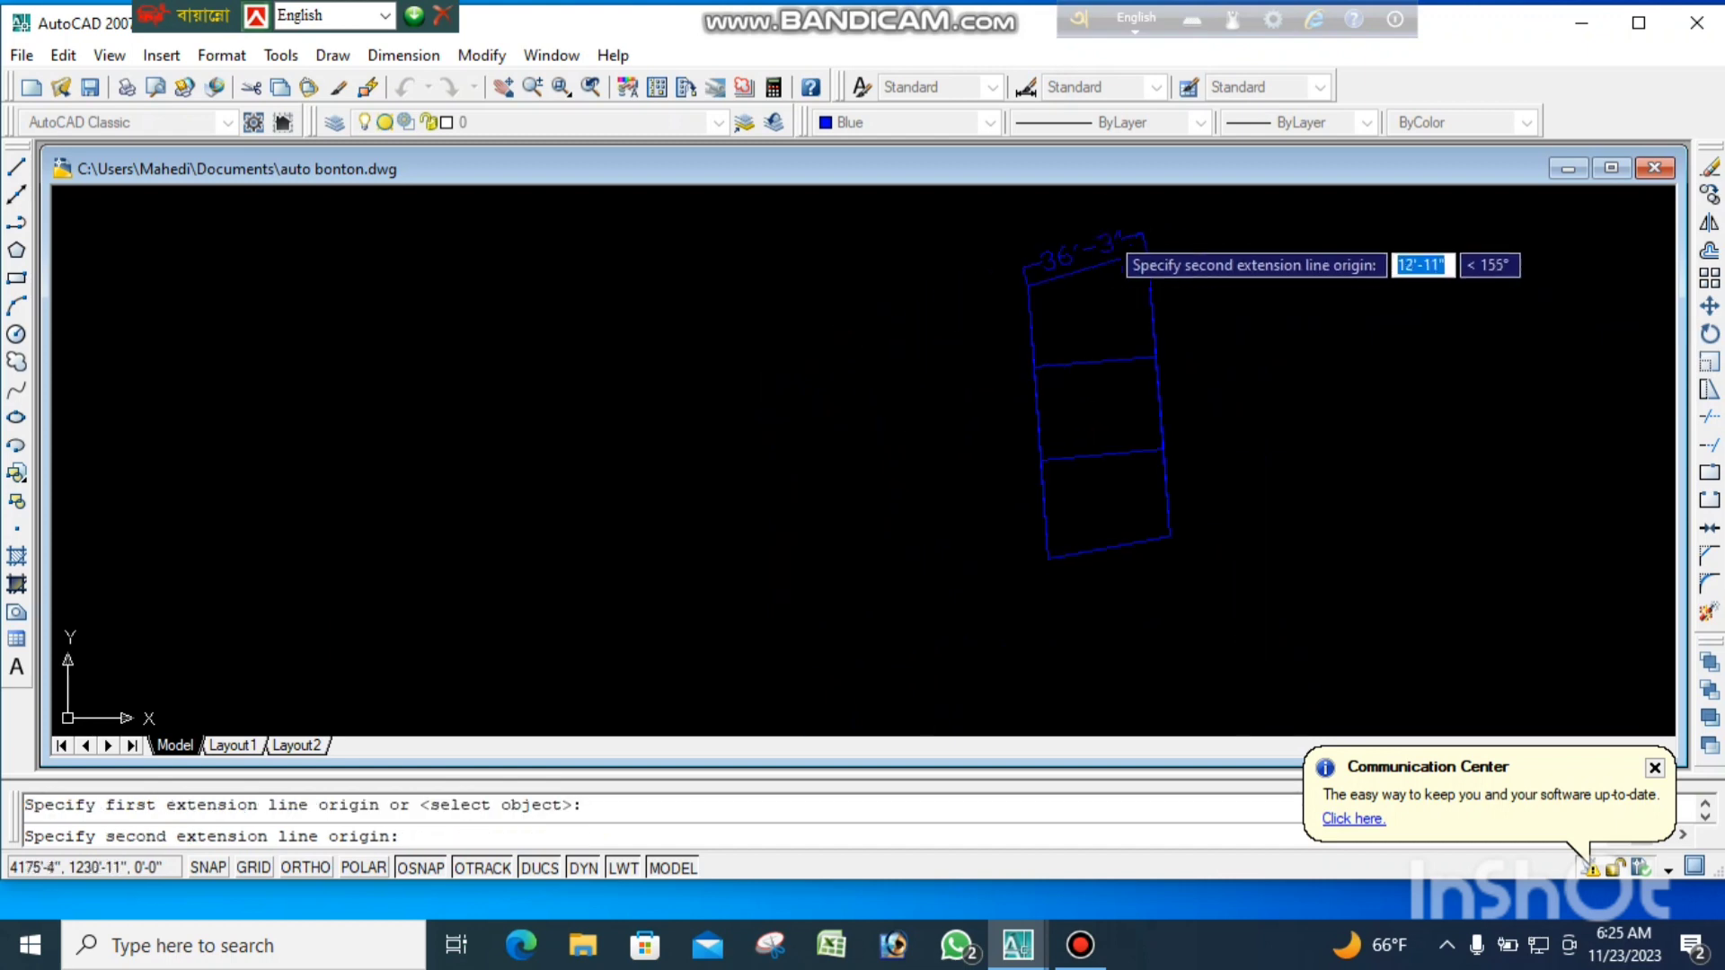
scroll(1047, 382, "up", 8)
left_click(1038, 392)
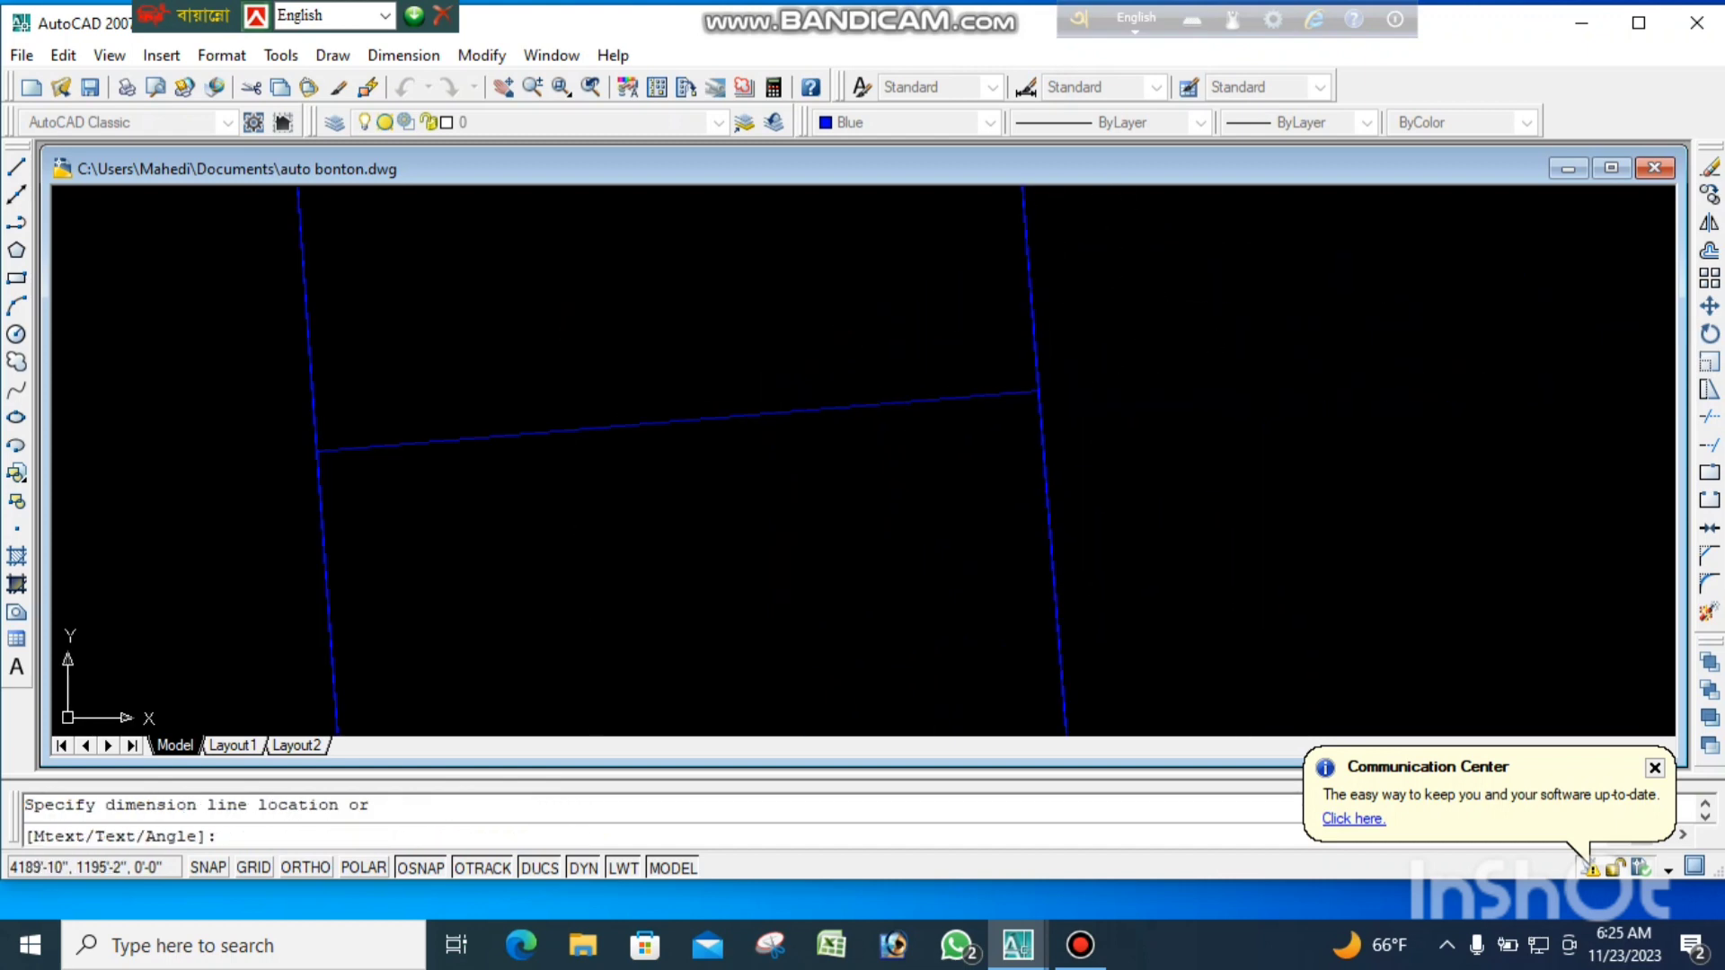
scroll(1032, 405, "down", 3)
left_click(1092, 386)
scroll(1087, 400, "down", 8)
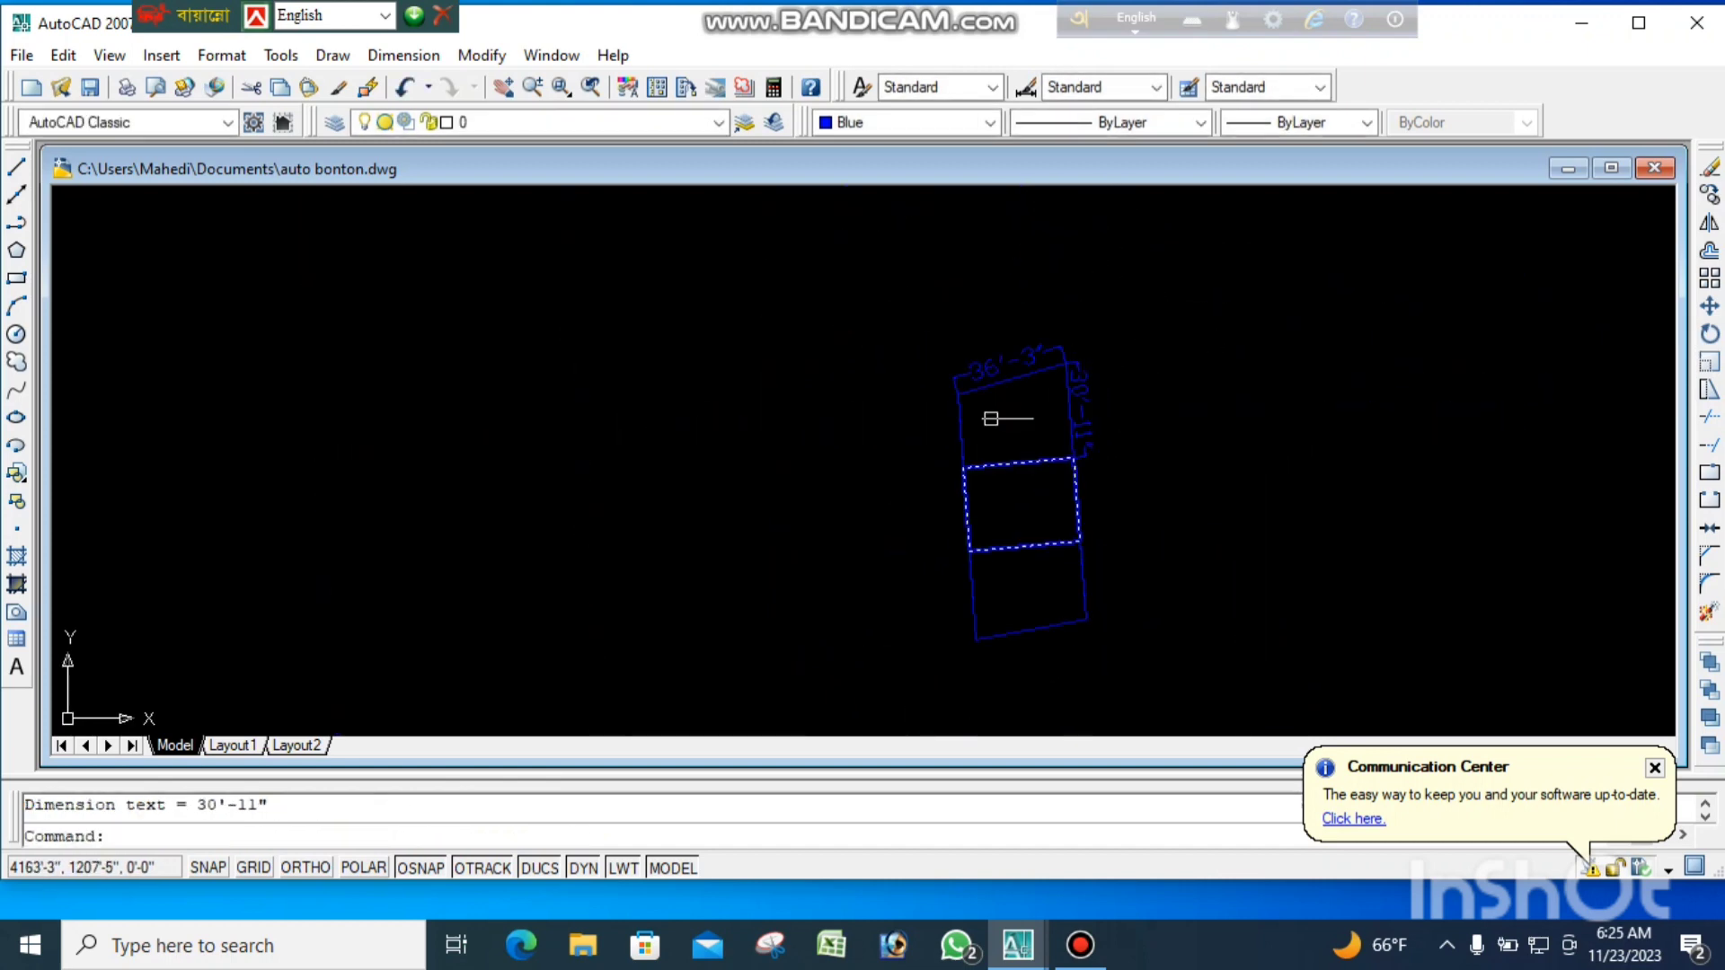
- Add aligned dimensions along the left edge and the bottom edge of the uppermost share
right_click(827, 329)
left_click(848, 344)
scroll(935, 403, "up", 6)
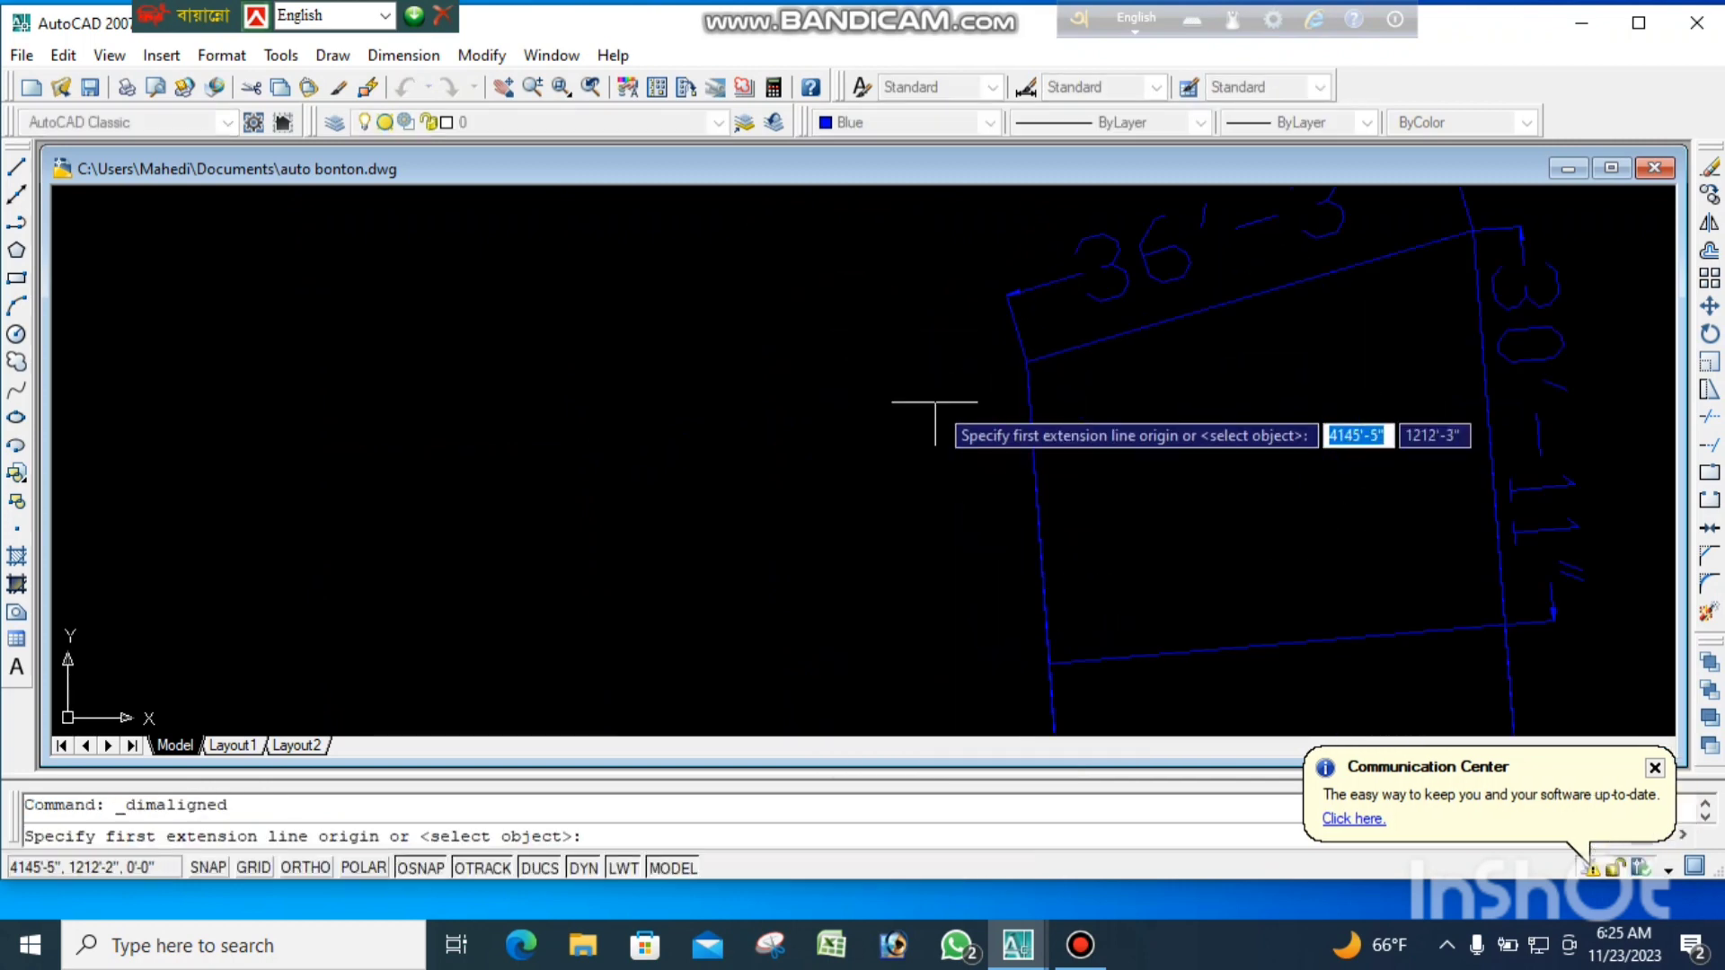
left_click(1024, 359)
scroll(997, 359, "down", 2)
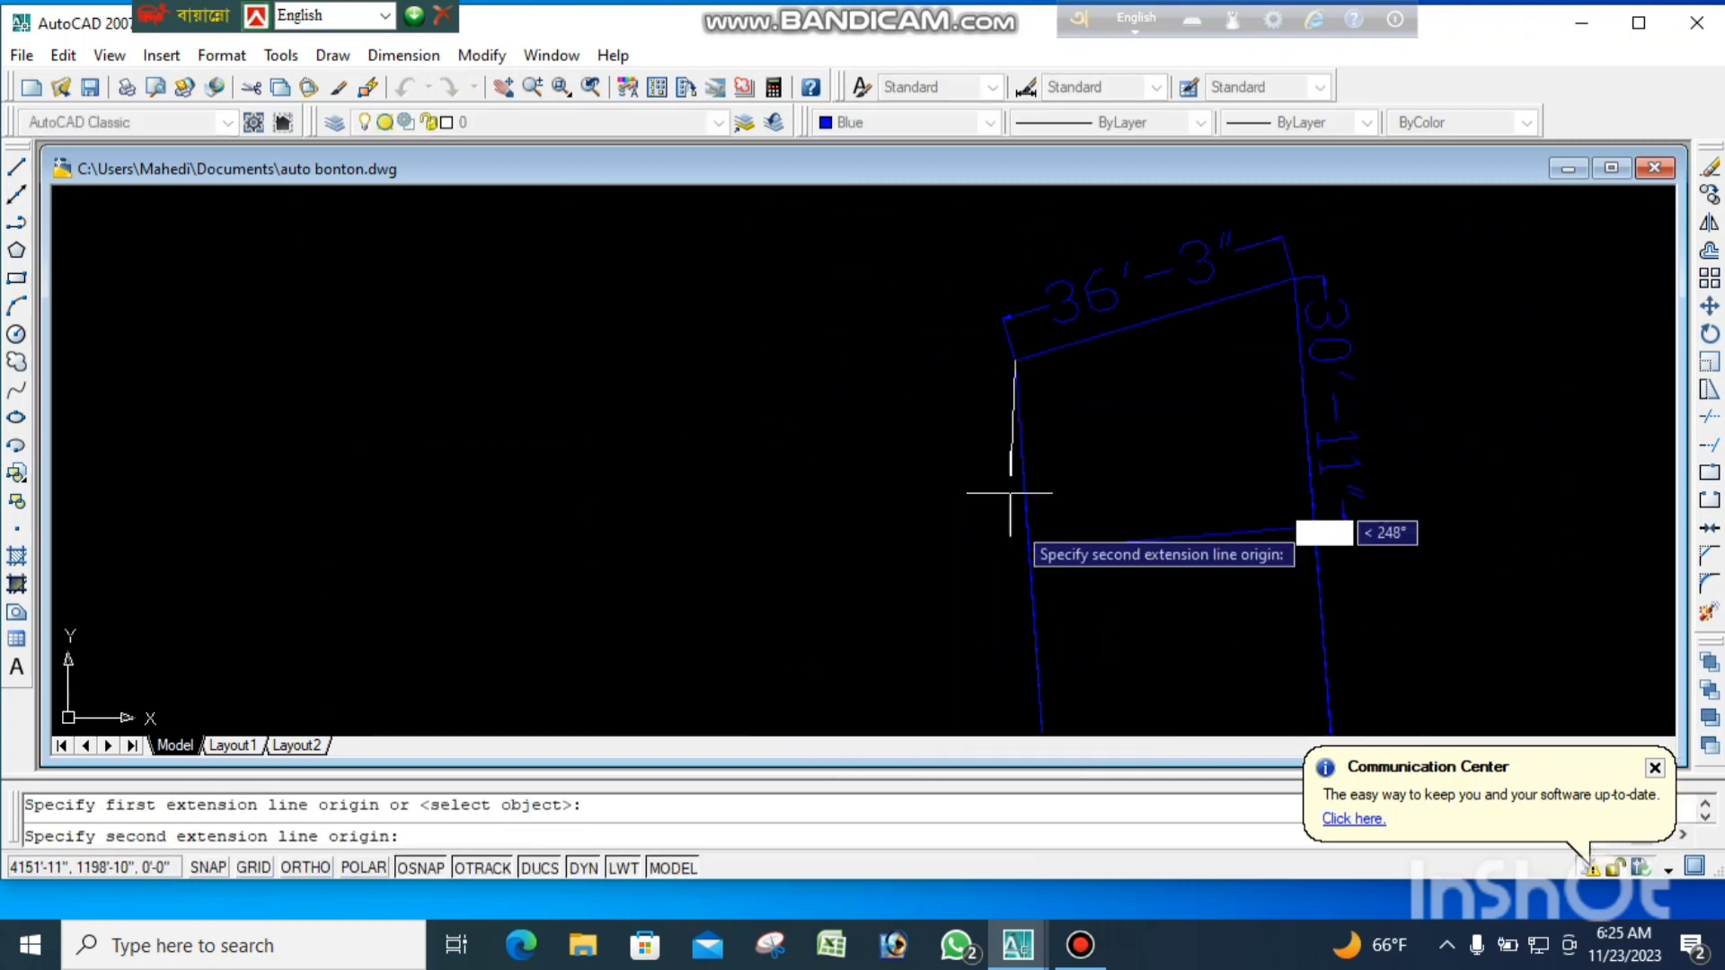
scroll(1012, 542, "up", 5)
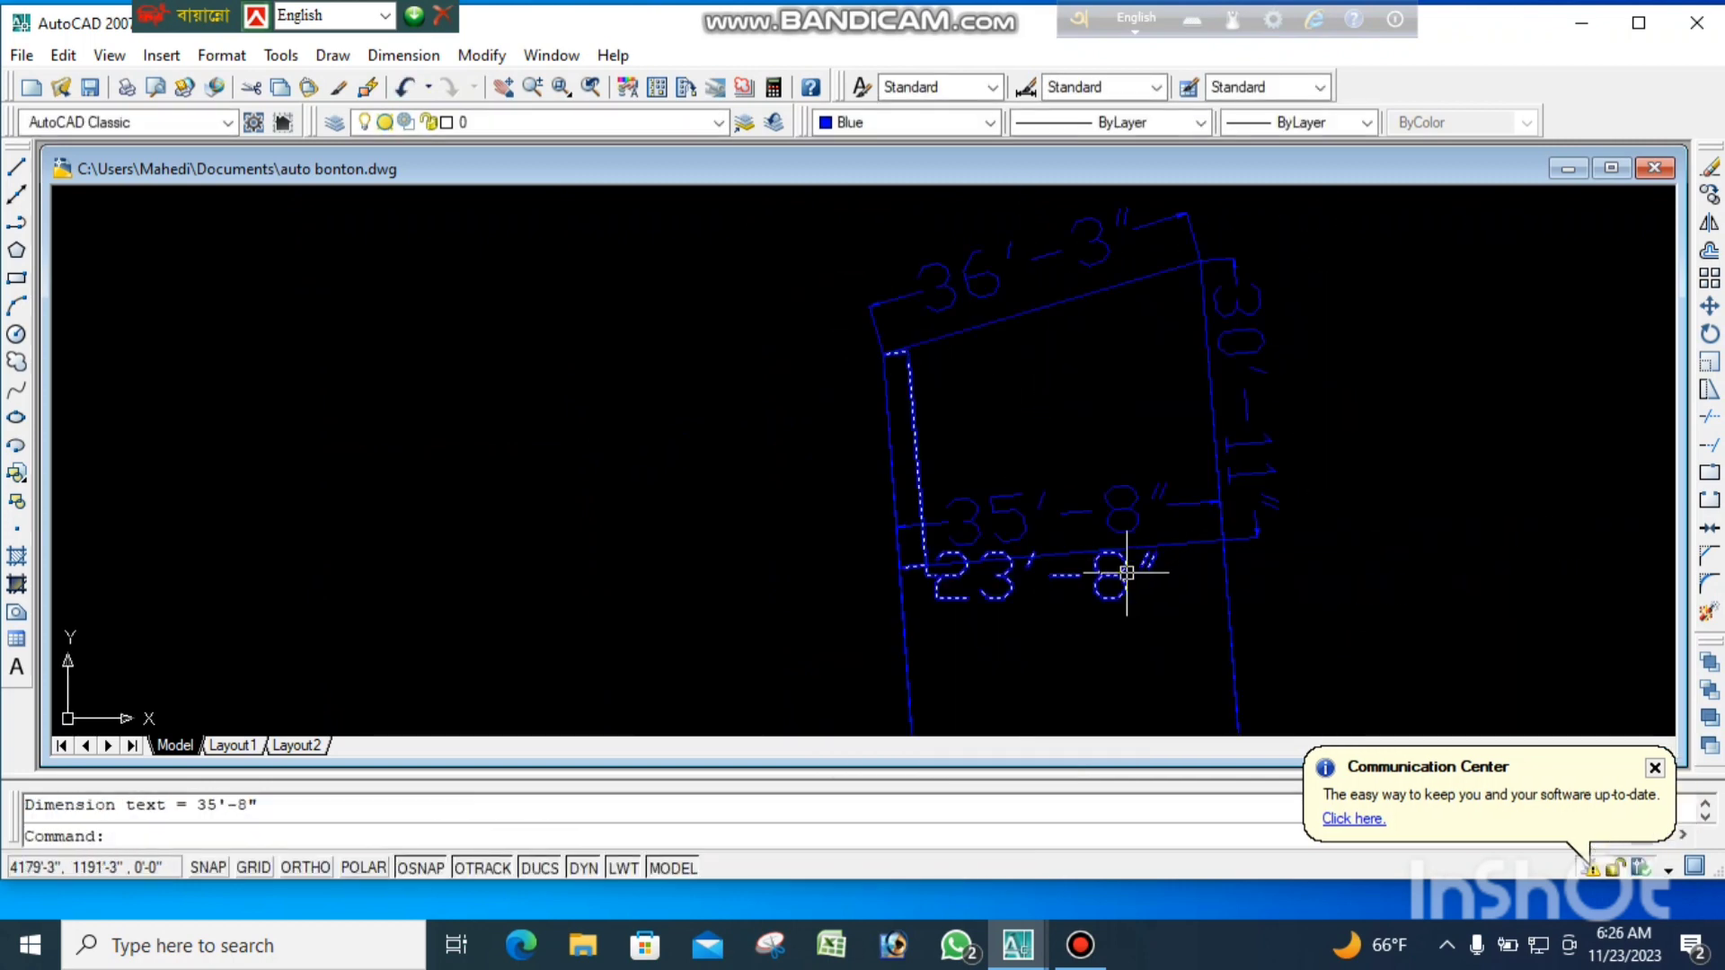
- Move the left edge's dimension line and text outside the plot, to the left of the uppermost share
left_click(1126, 572)
left_click(1045, 575)
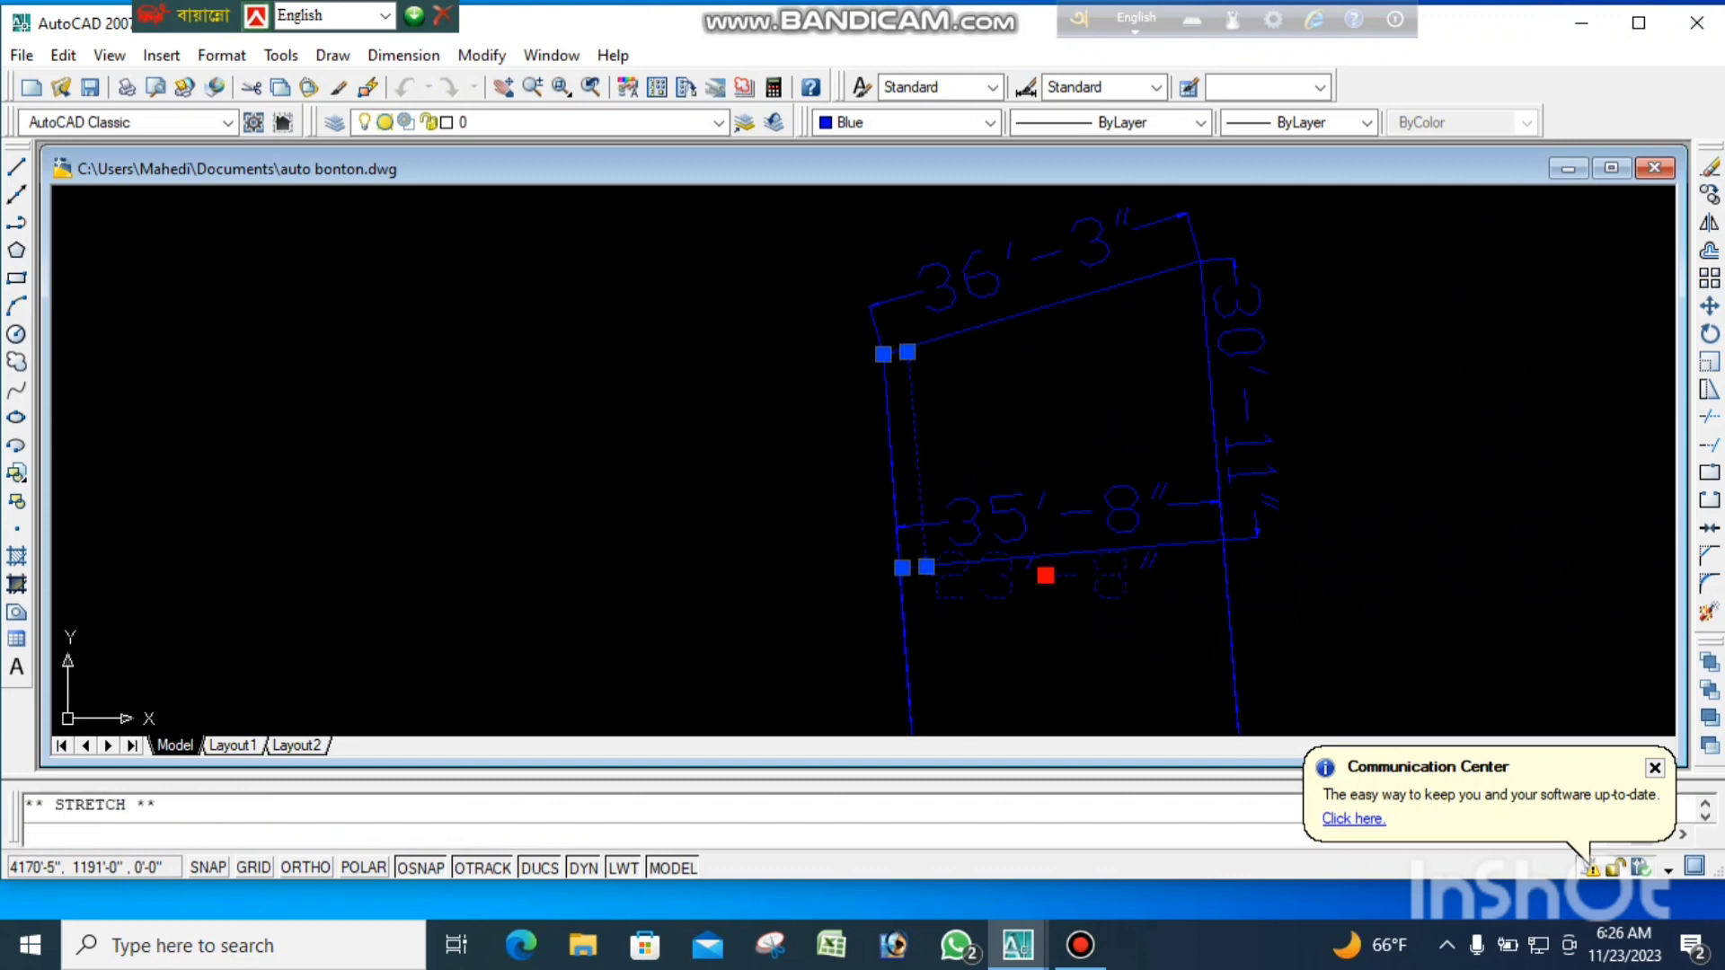
left_click(826, 472)
key("Escape")
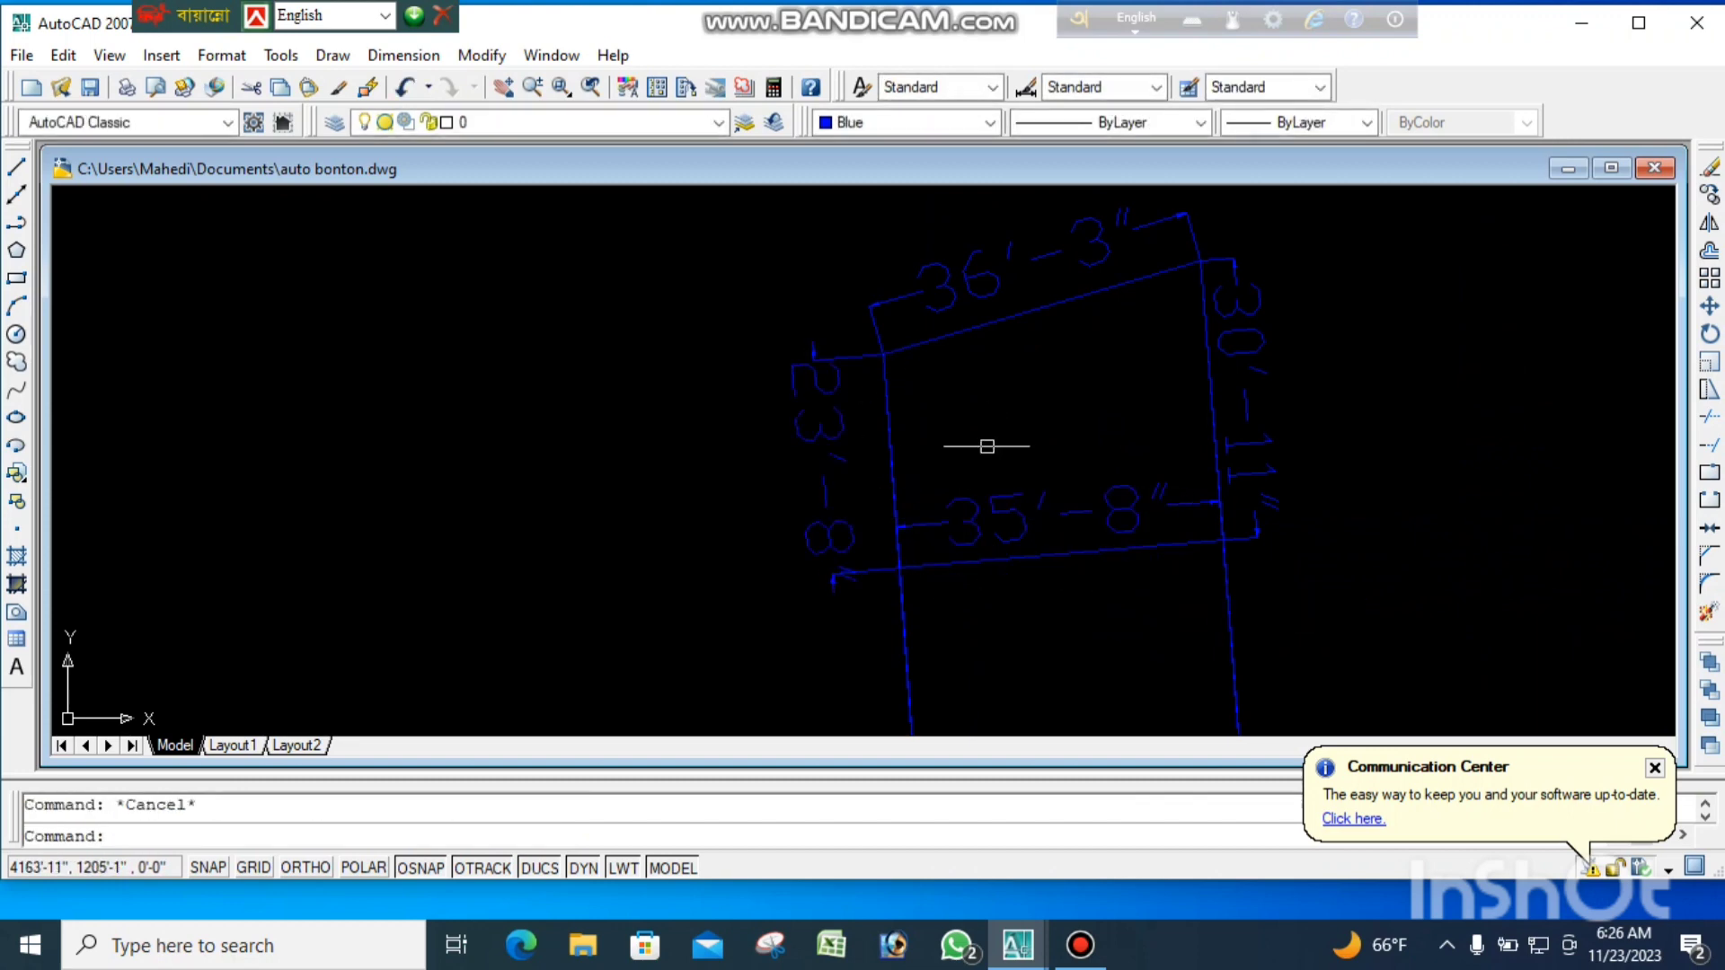
- Add an aligned dimension across the uppermost share's diagonal, from its upper-left corner to its lower-right corner
scroll(928, 354, "down", 4)
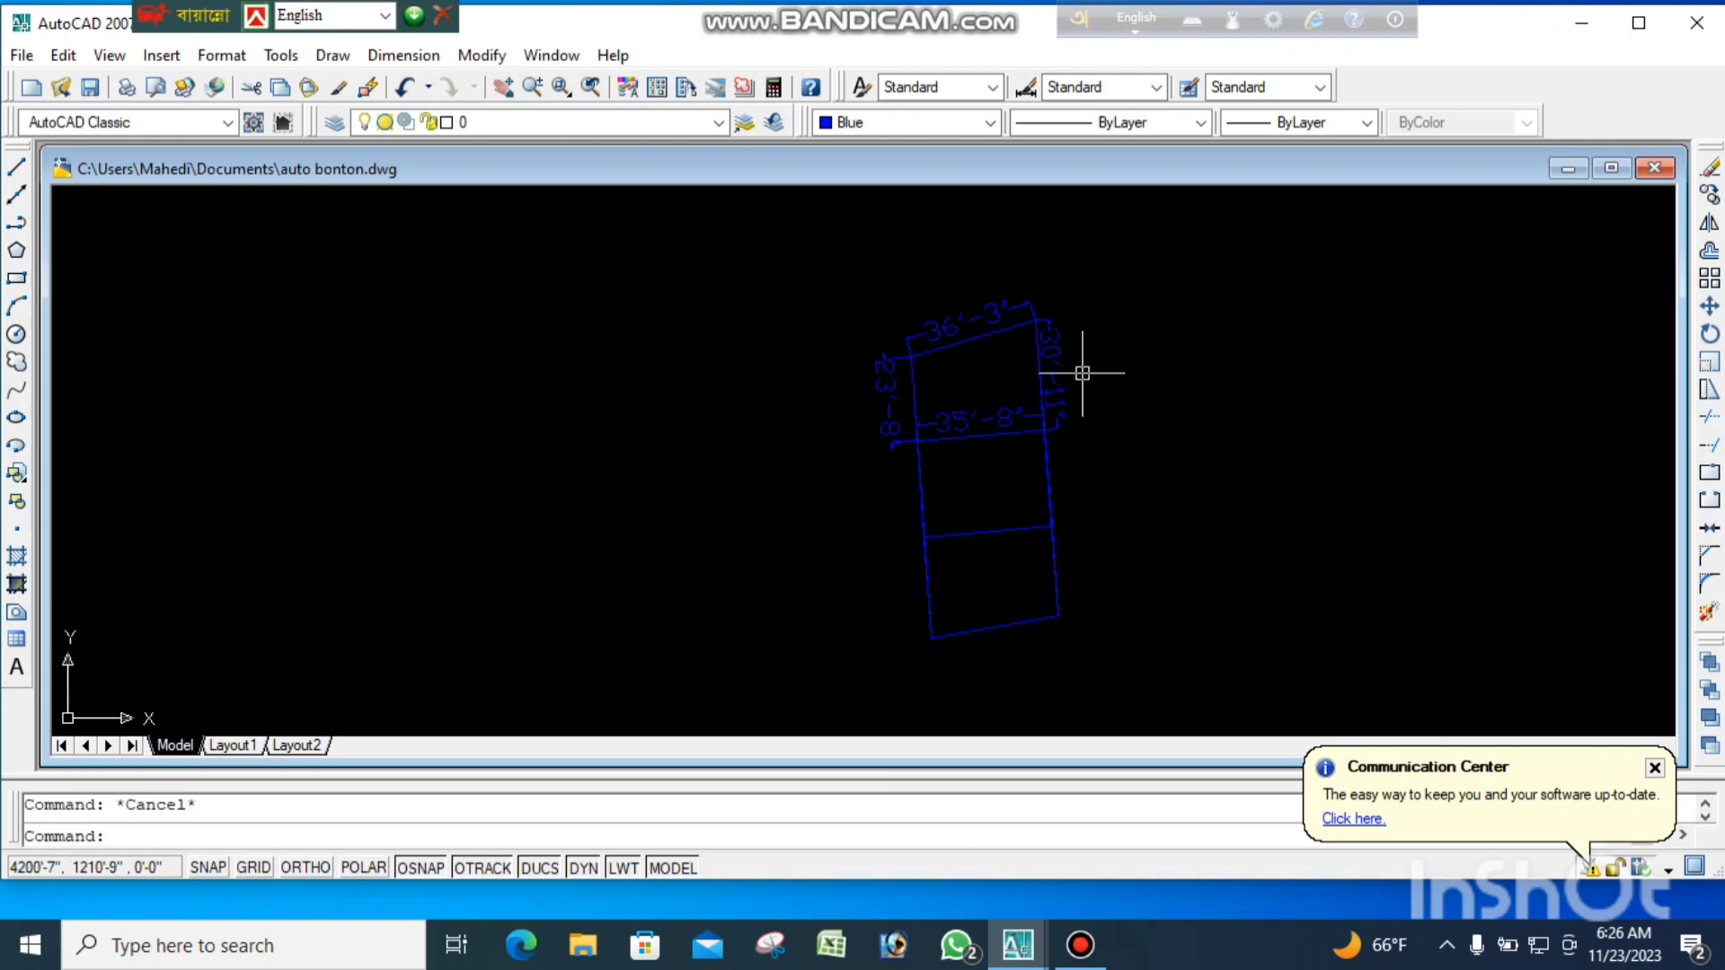
scroll(1082, 375, "down", 2)
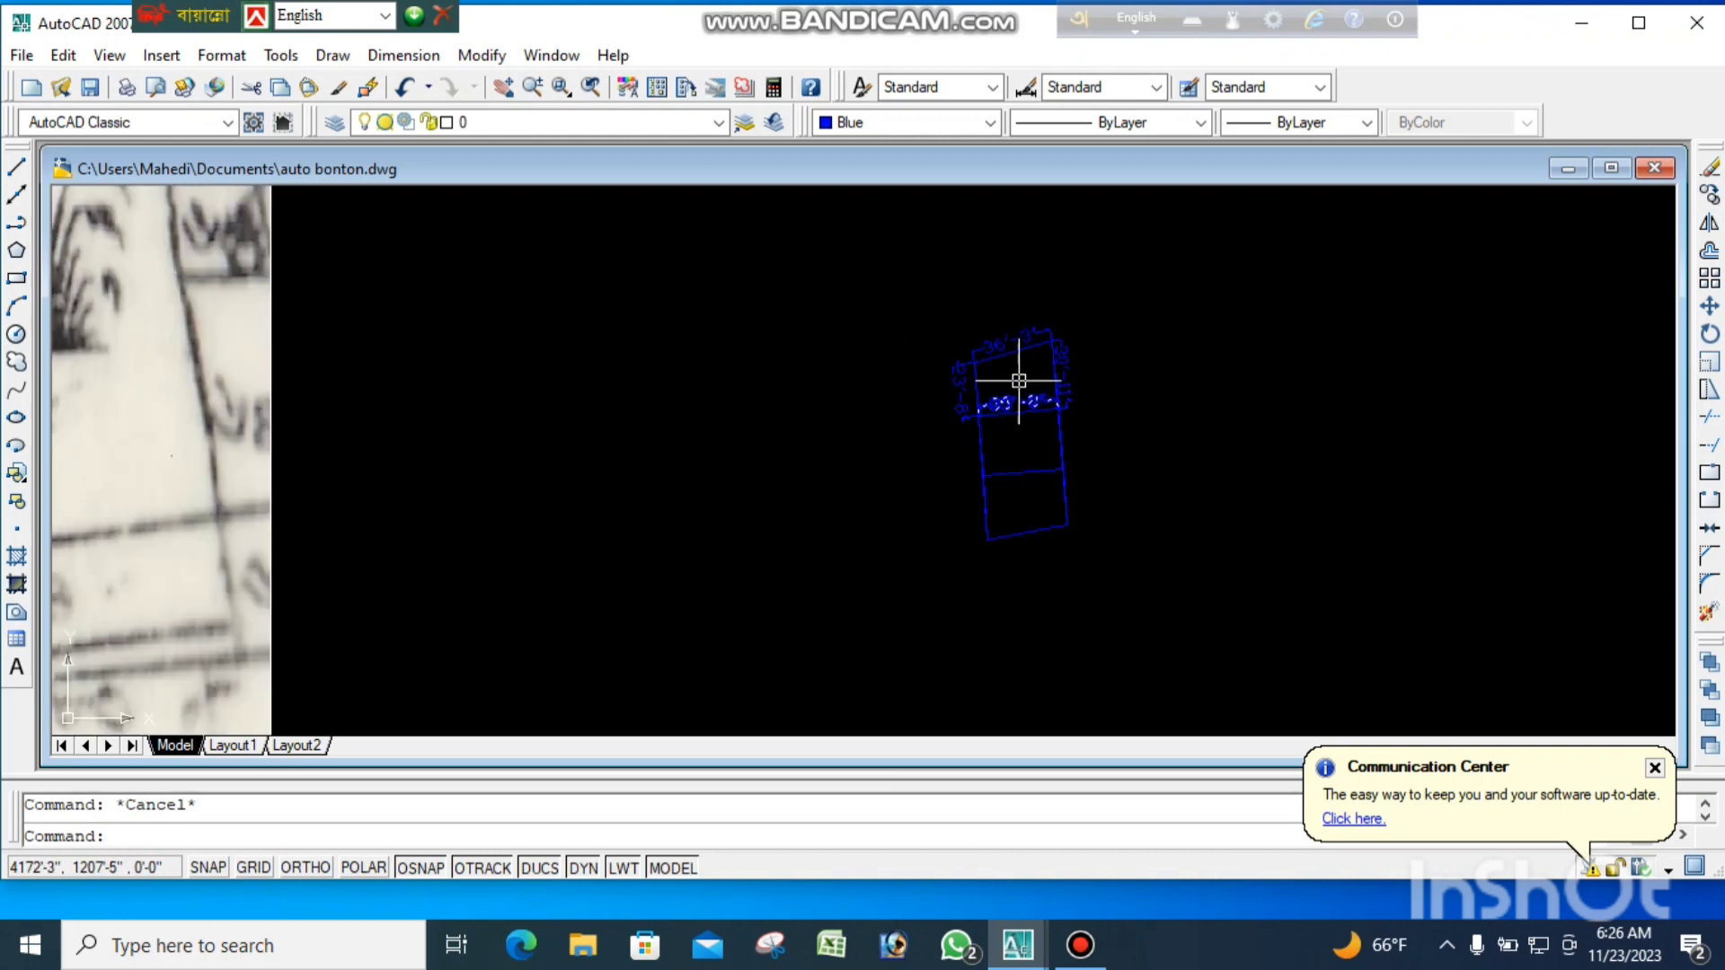
left_click(905, 349)
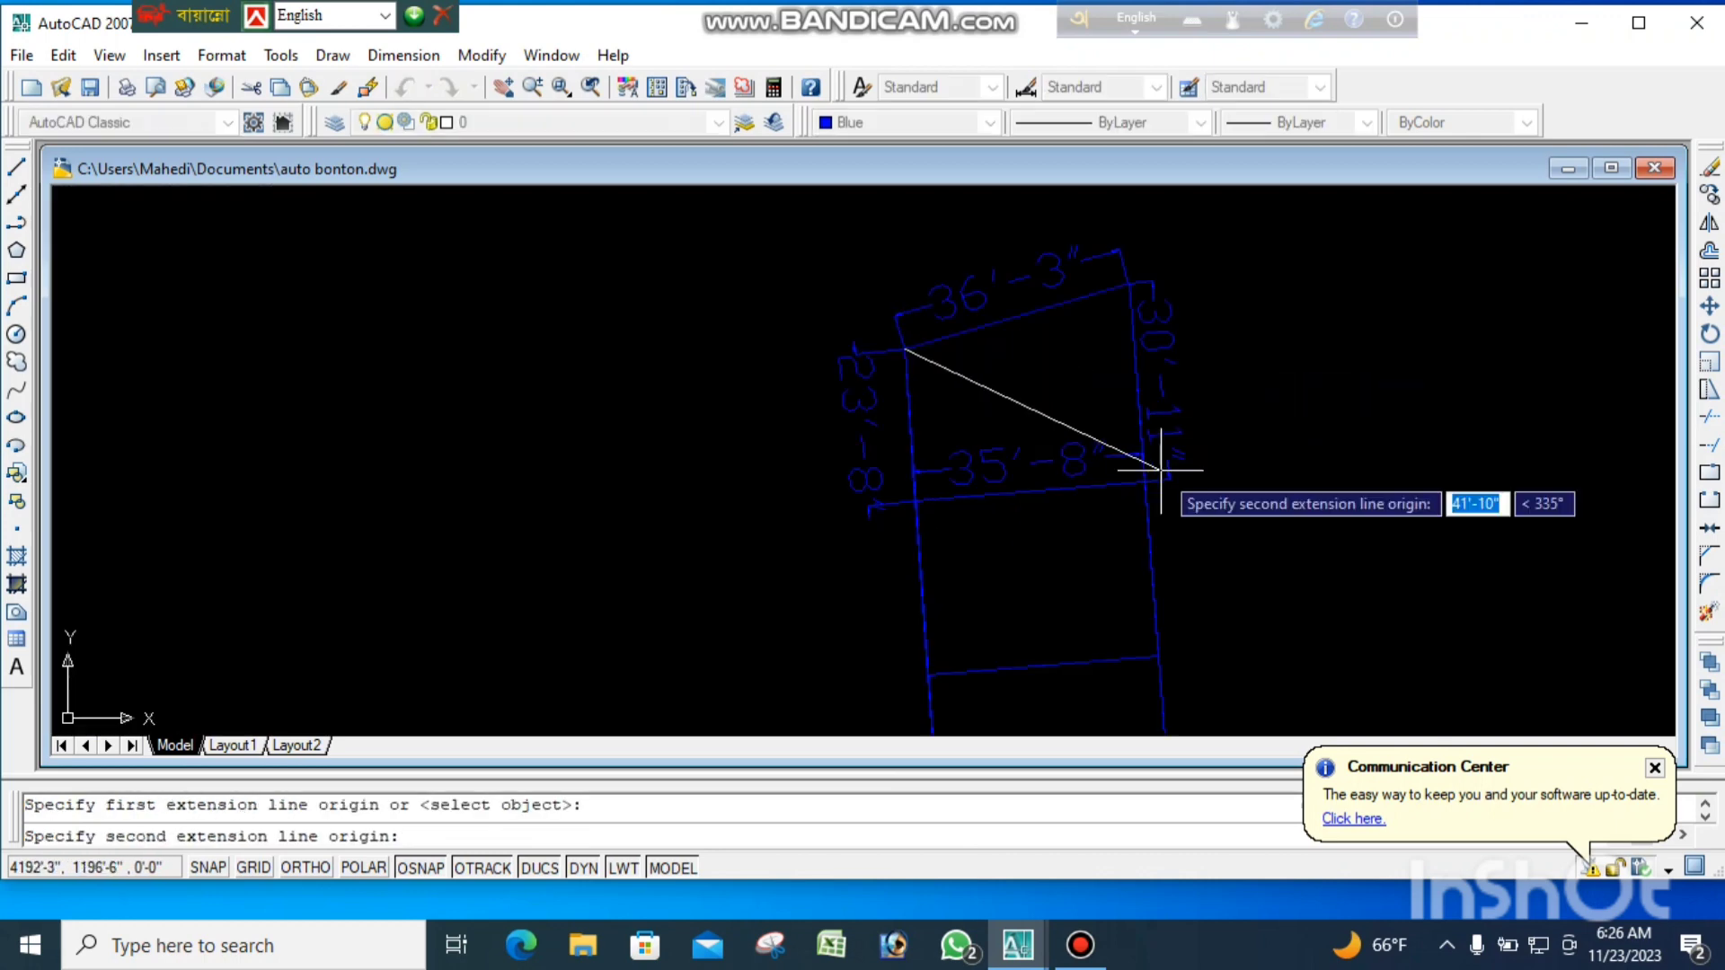
scroll(1161, 469, "up", 2)
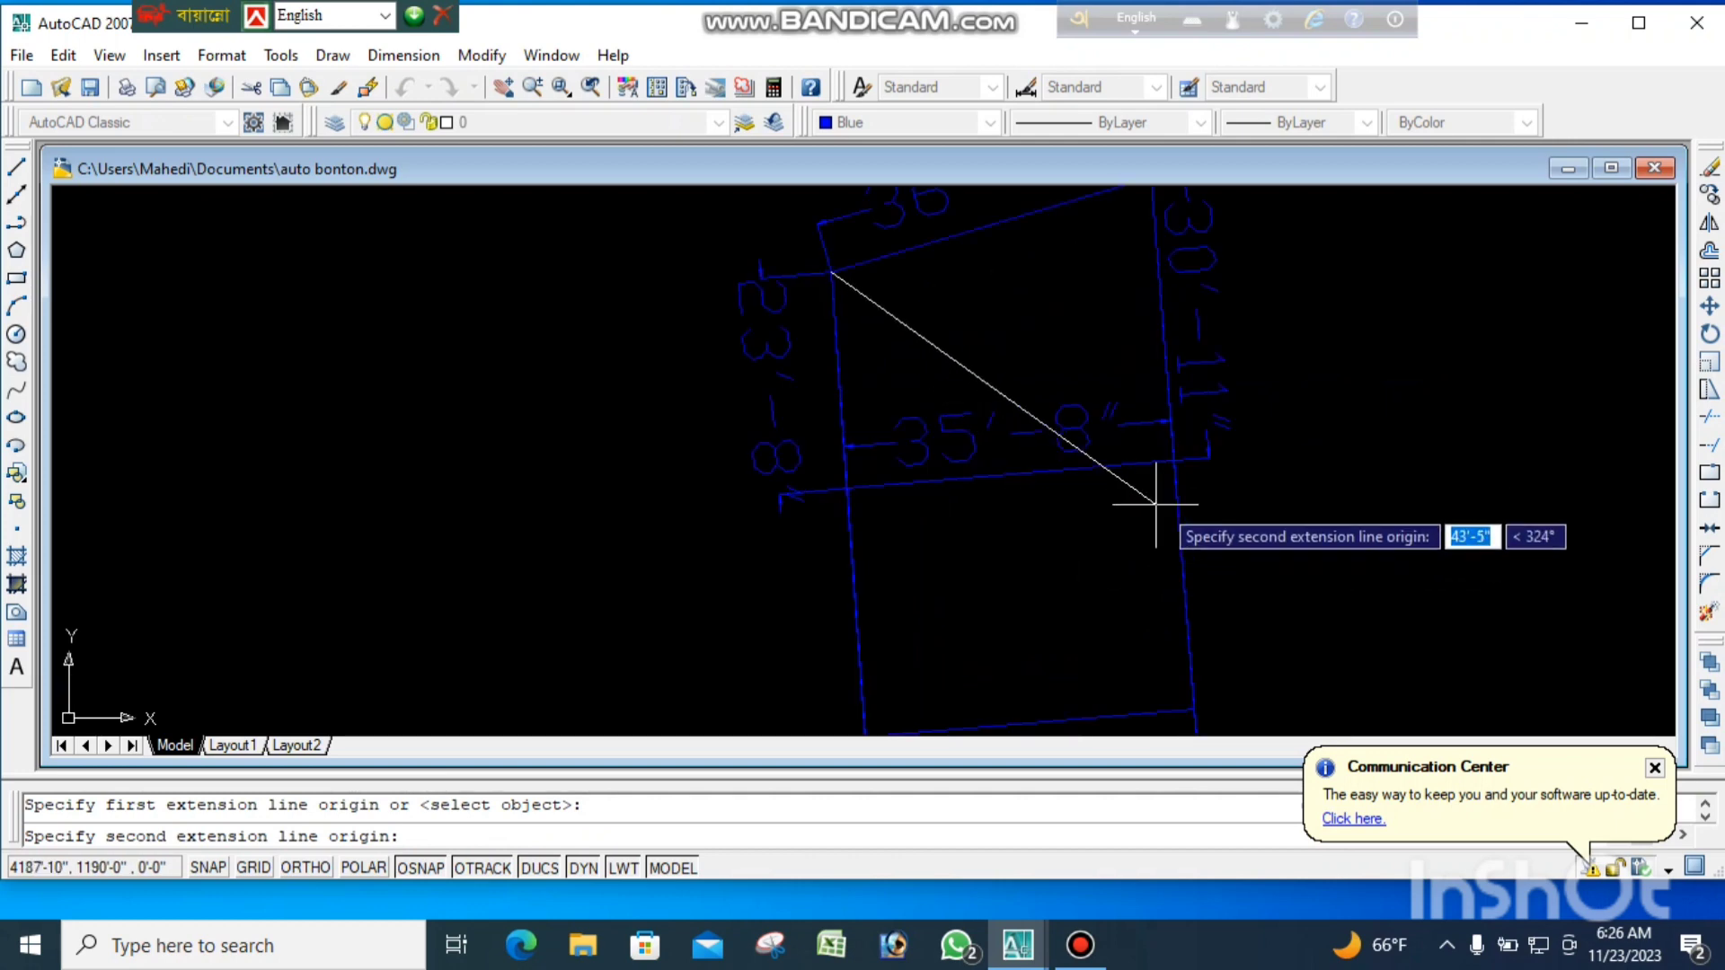
left_click(1173, 464)
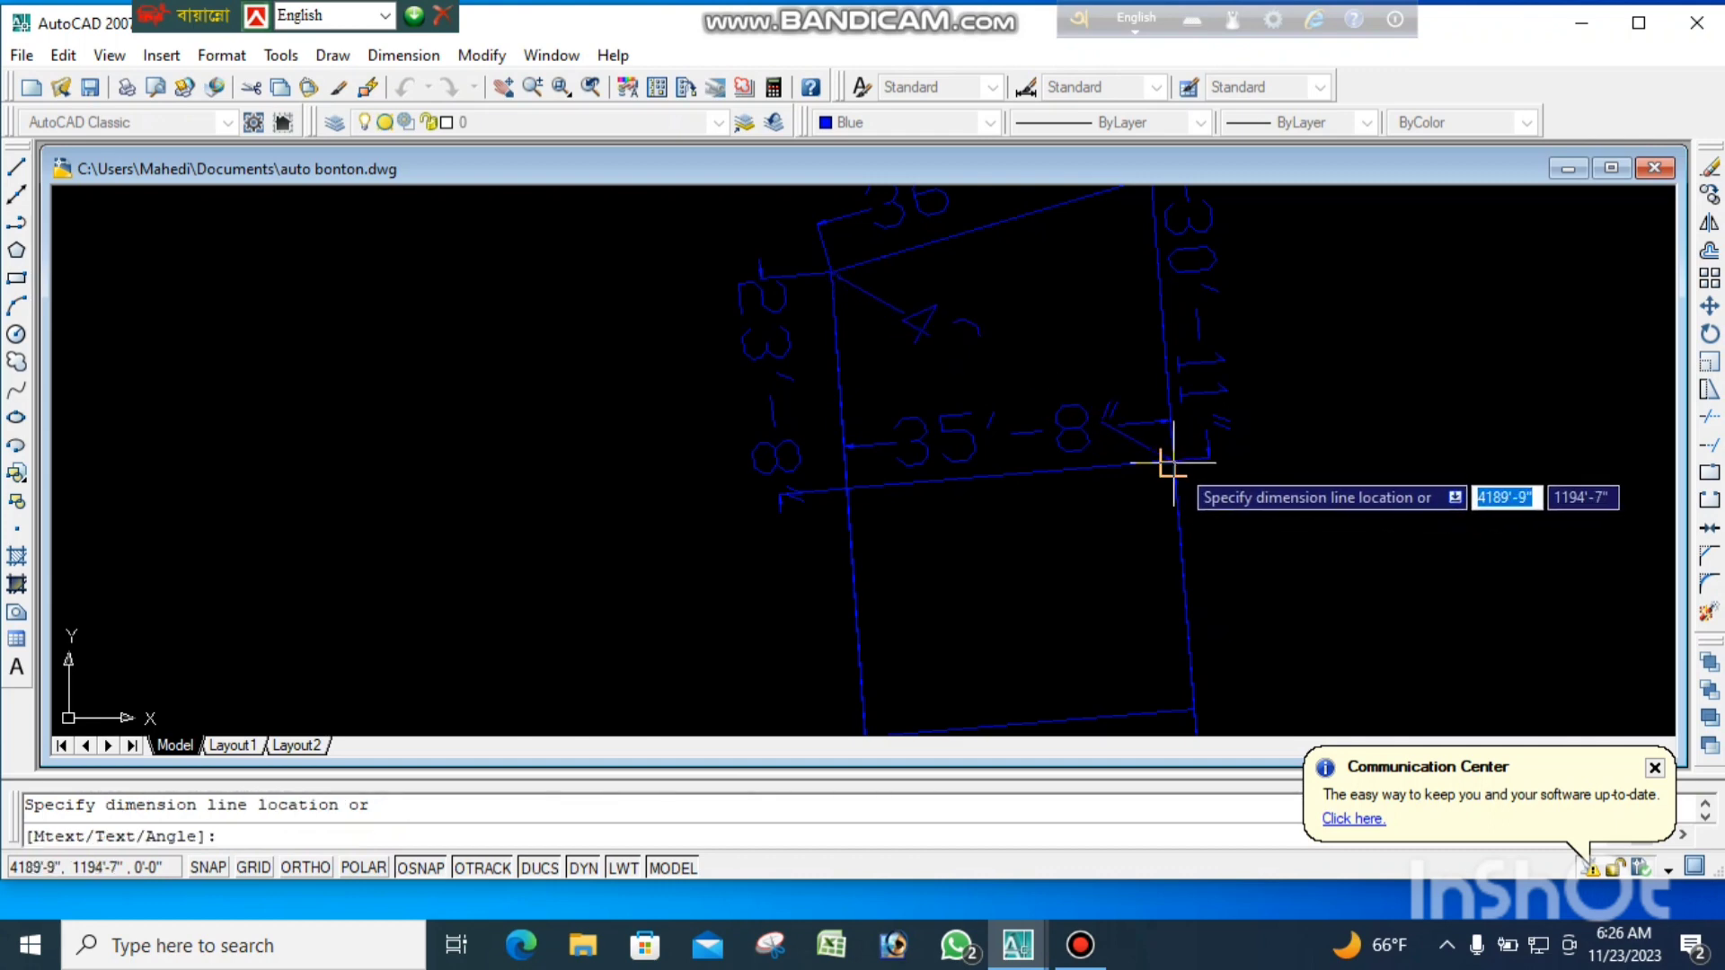
left_click(1172, 463)
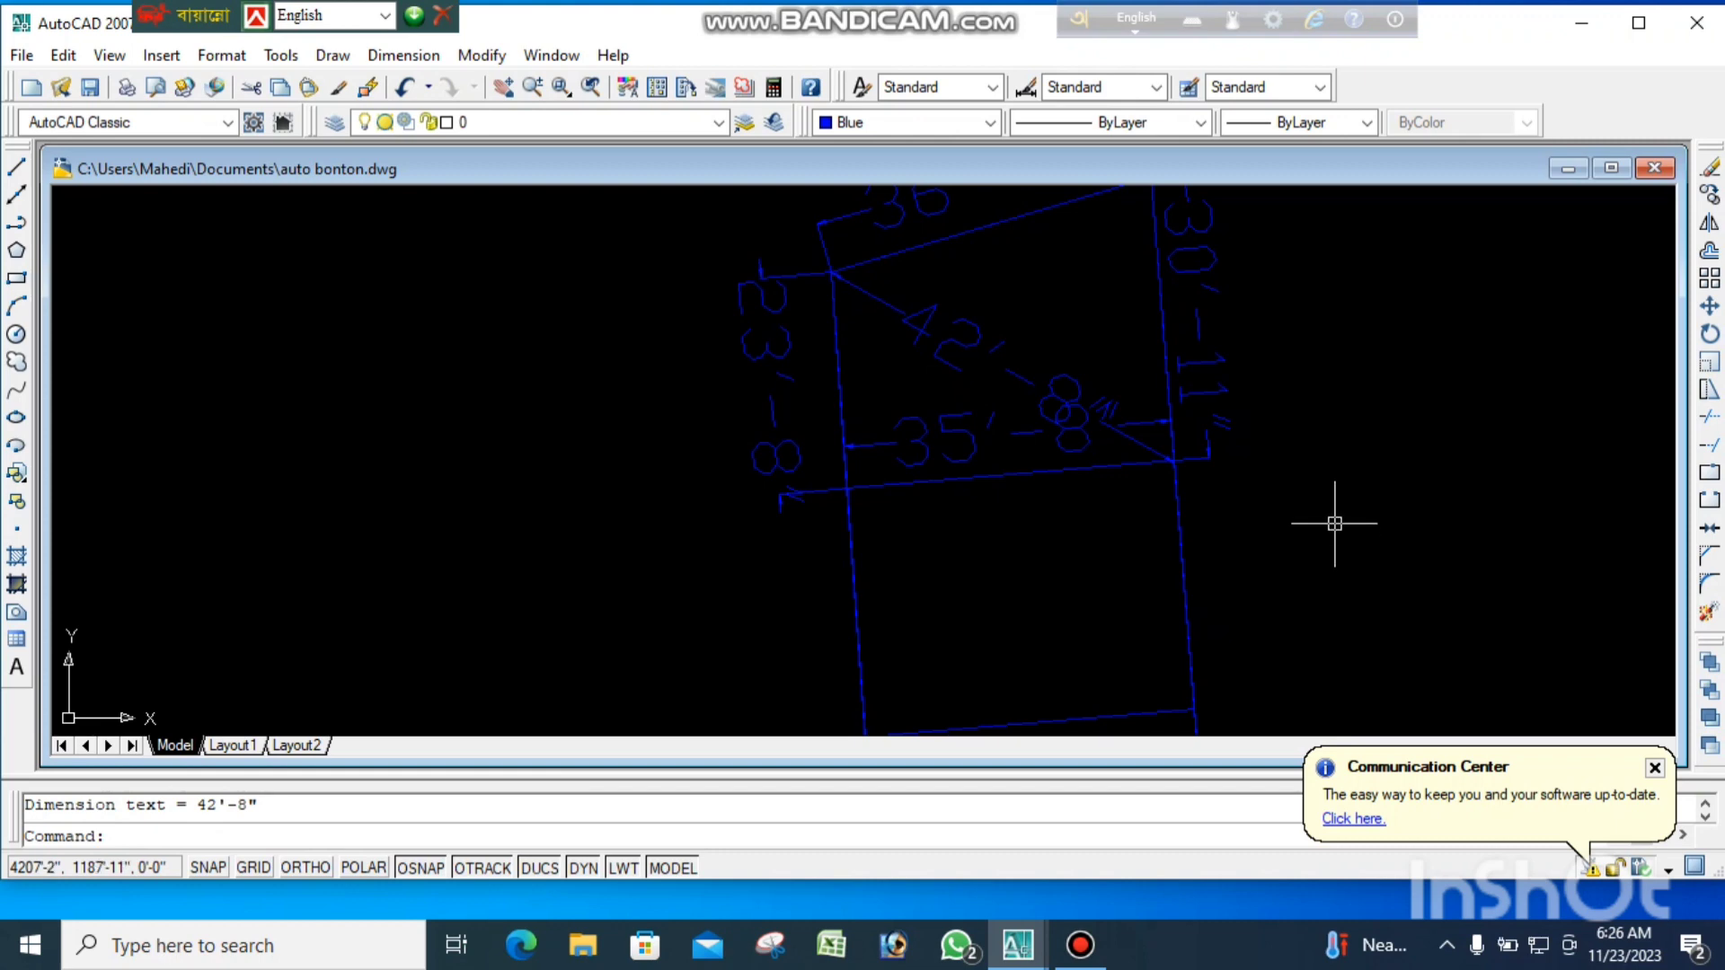
scroll(1191, 493, "down", 5)
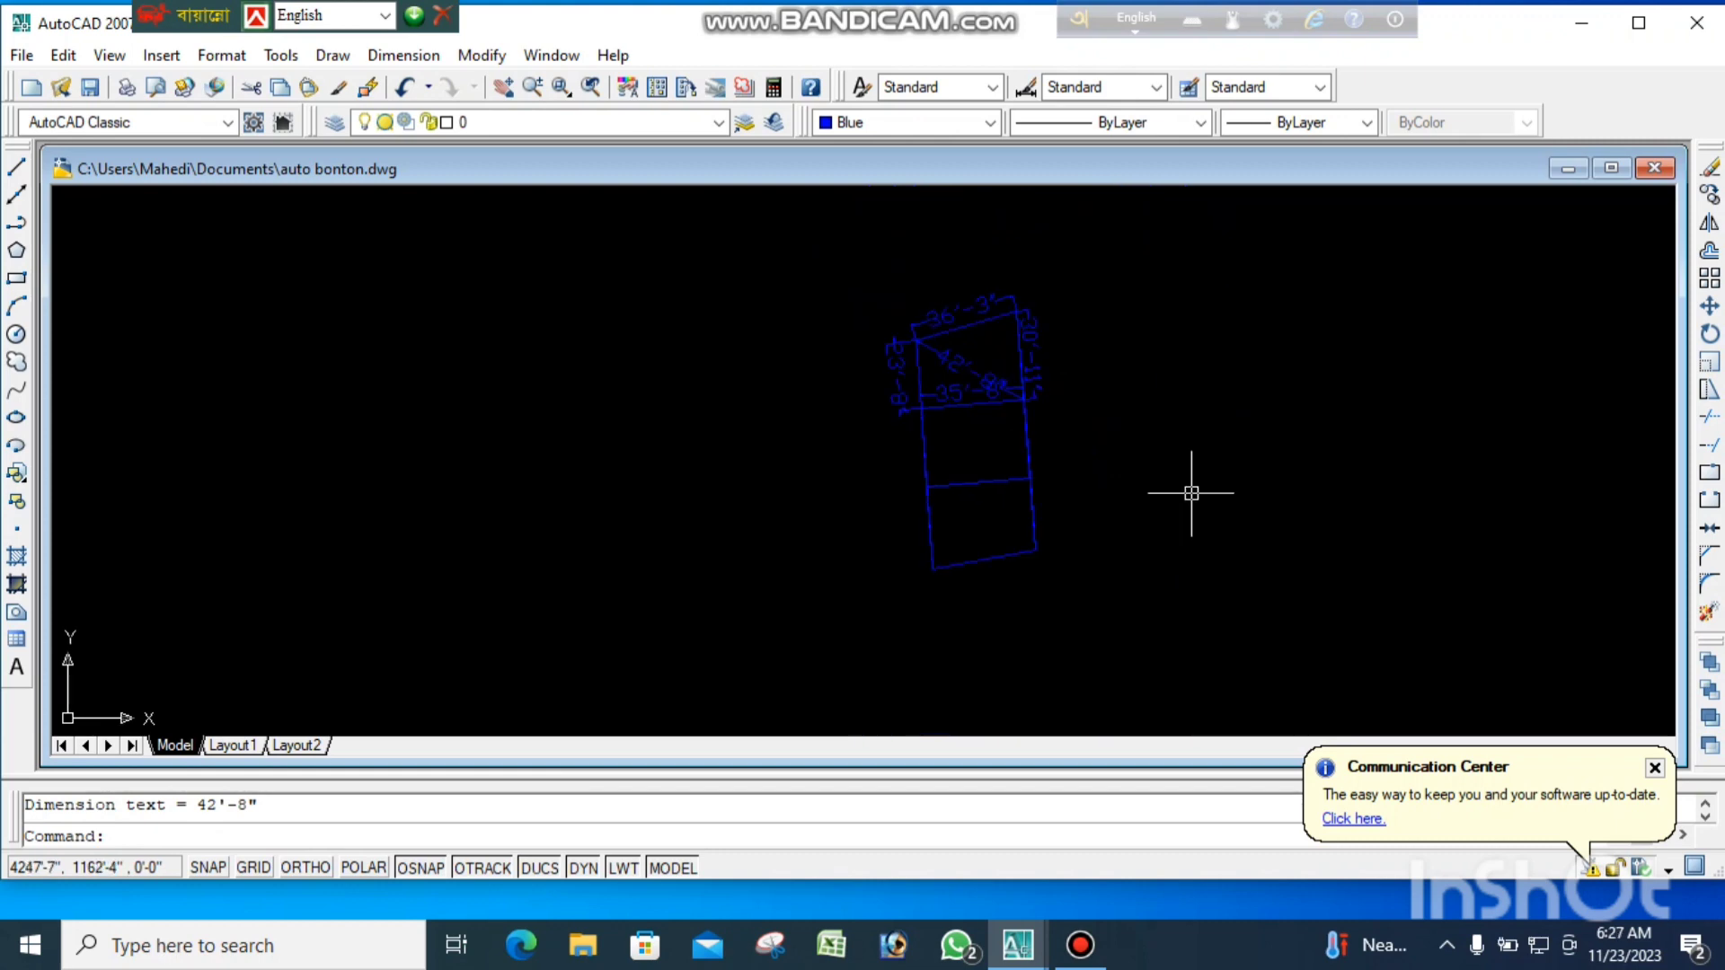